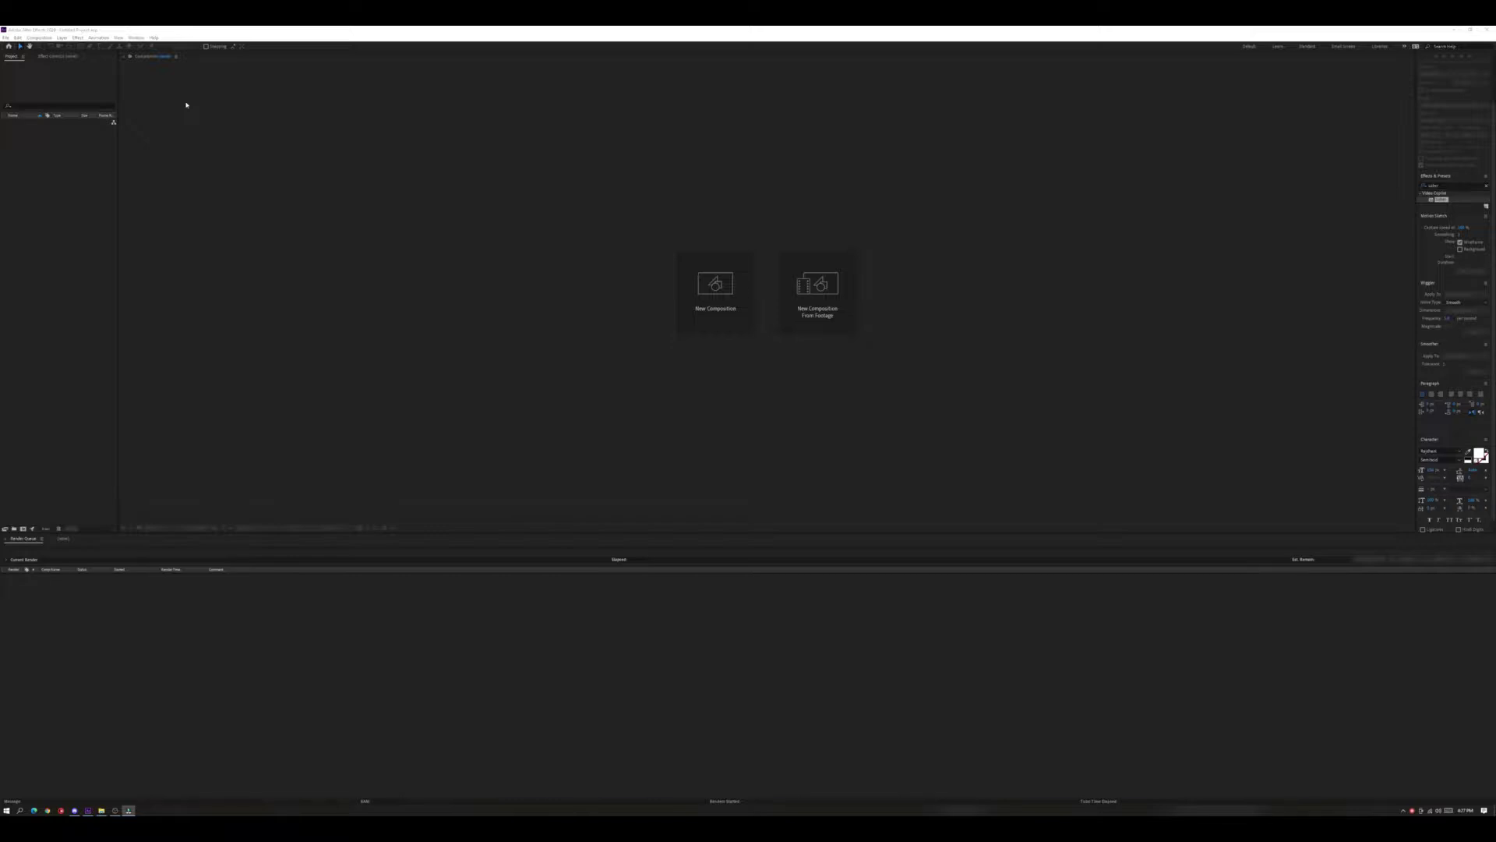
Create a new composition with square pixels and a black background.
click(717, 302)
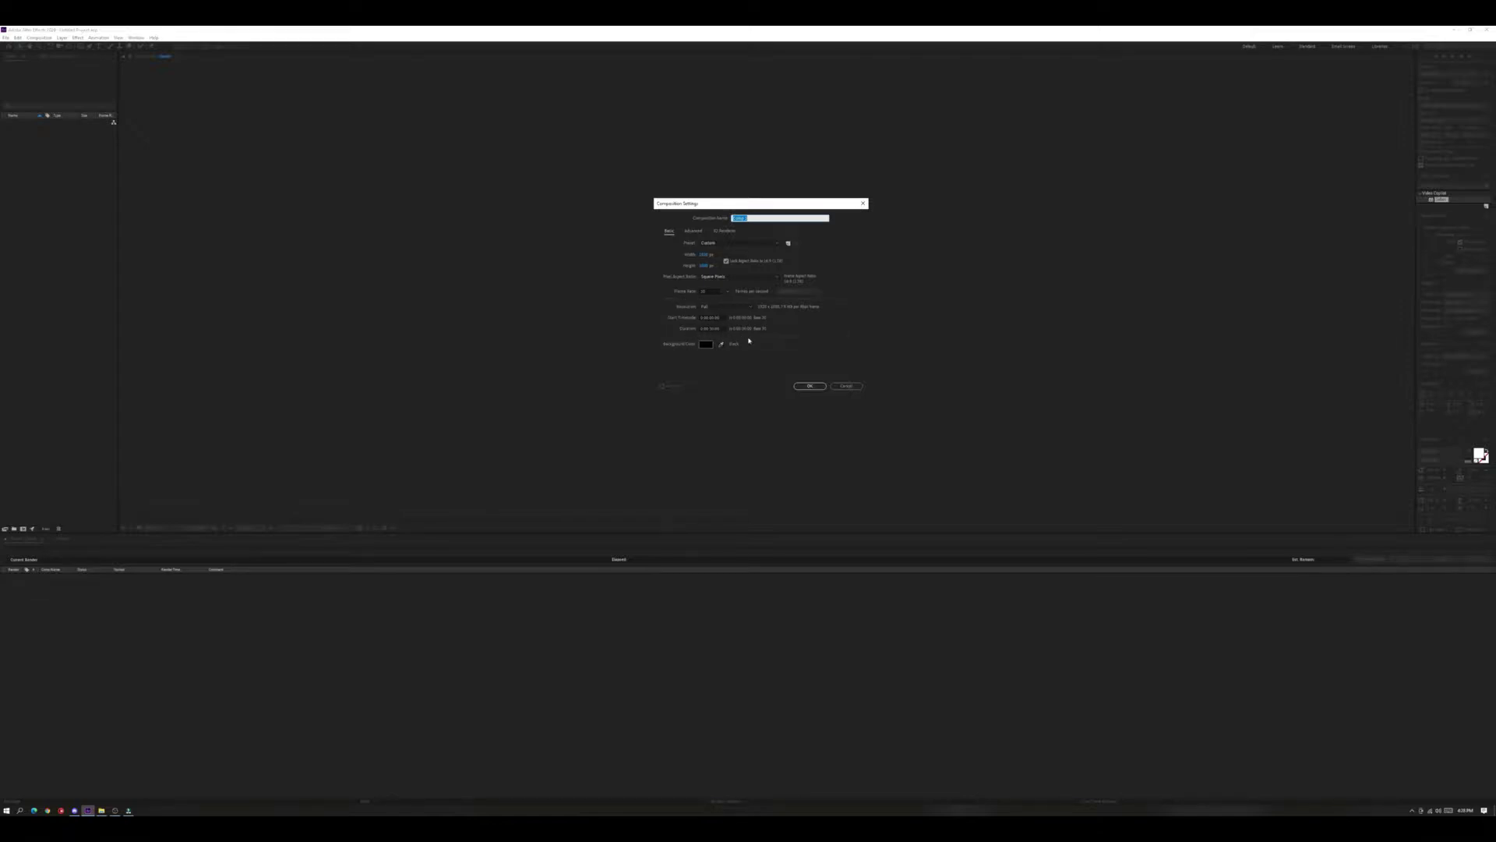
click(713, 328)
click(810, 386)
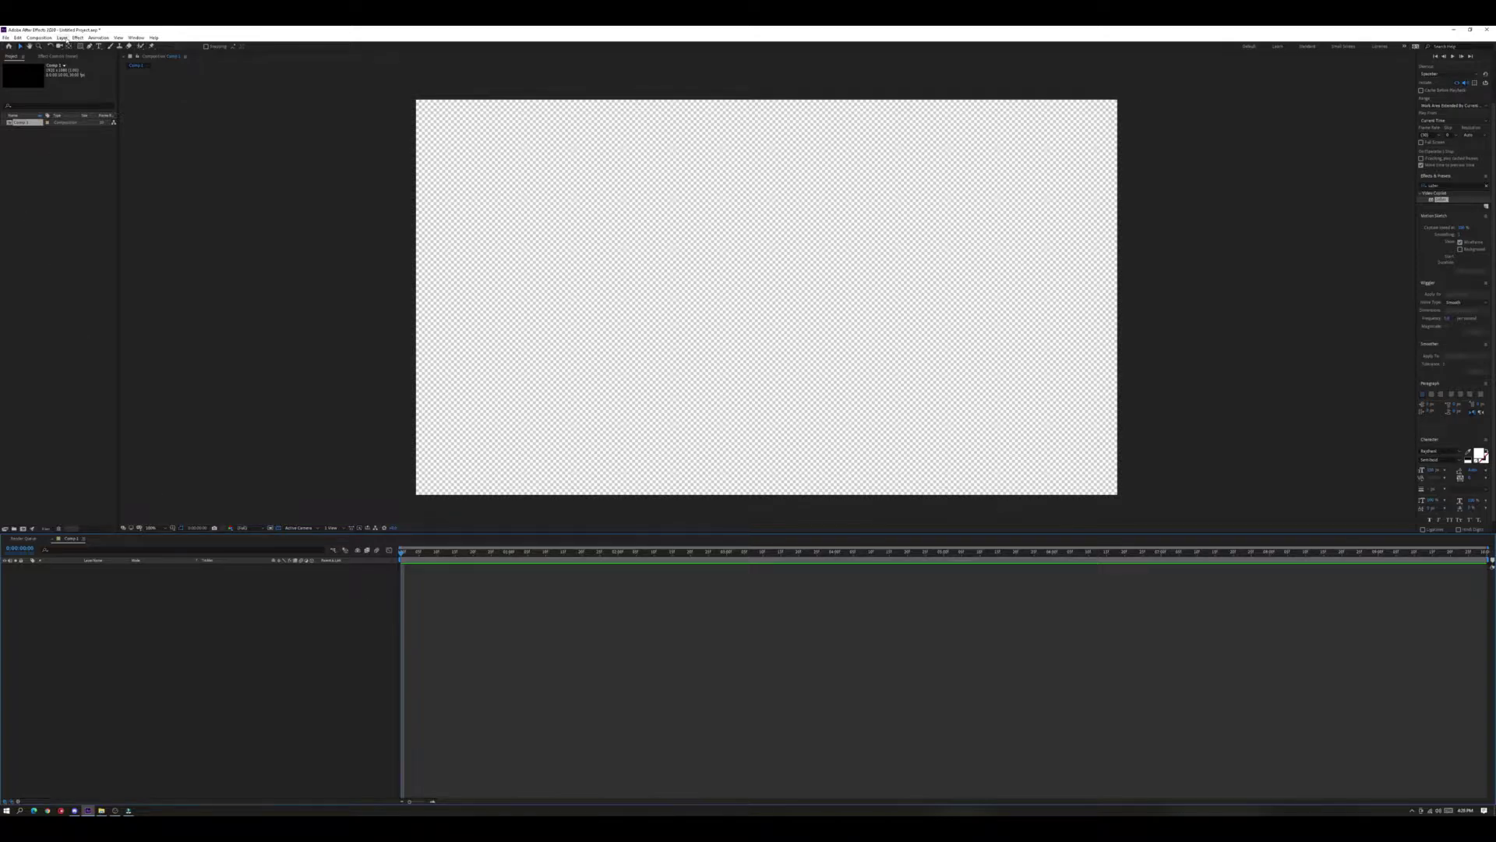
Add a text layer reading GRIMSTREAM_ and turn off the transparency grid in the composition view.
click(67, 40)
mouse_move(78, 48)
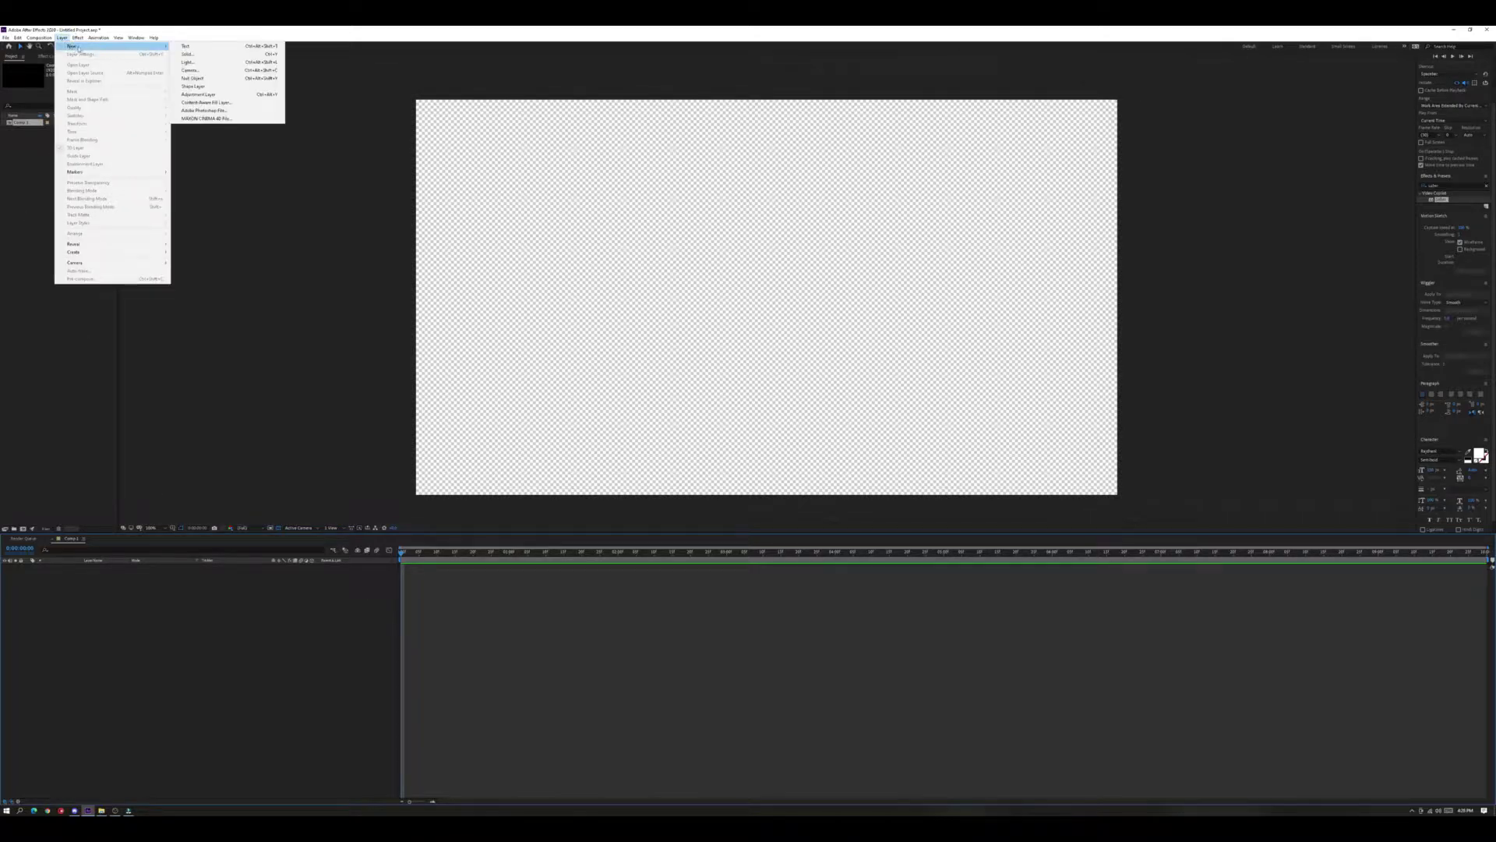
click(198, 46)
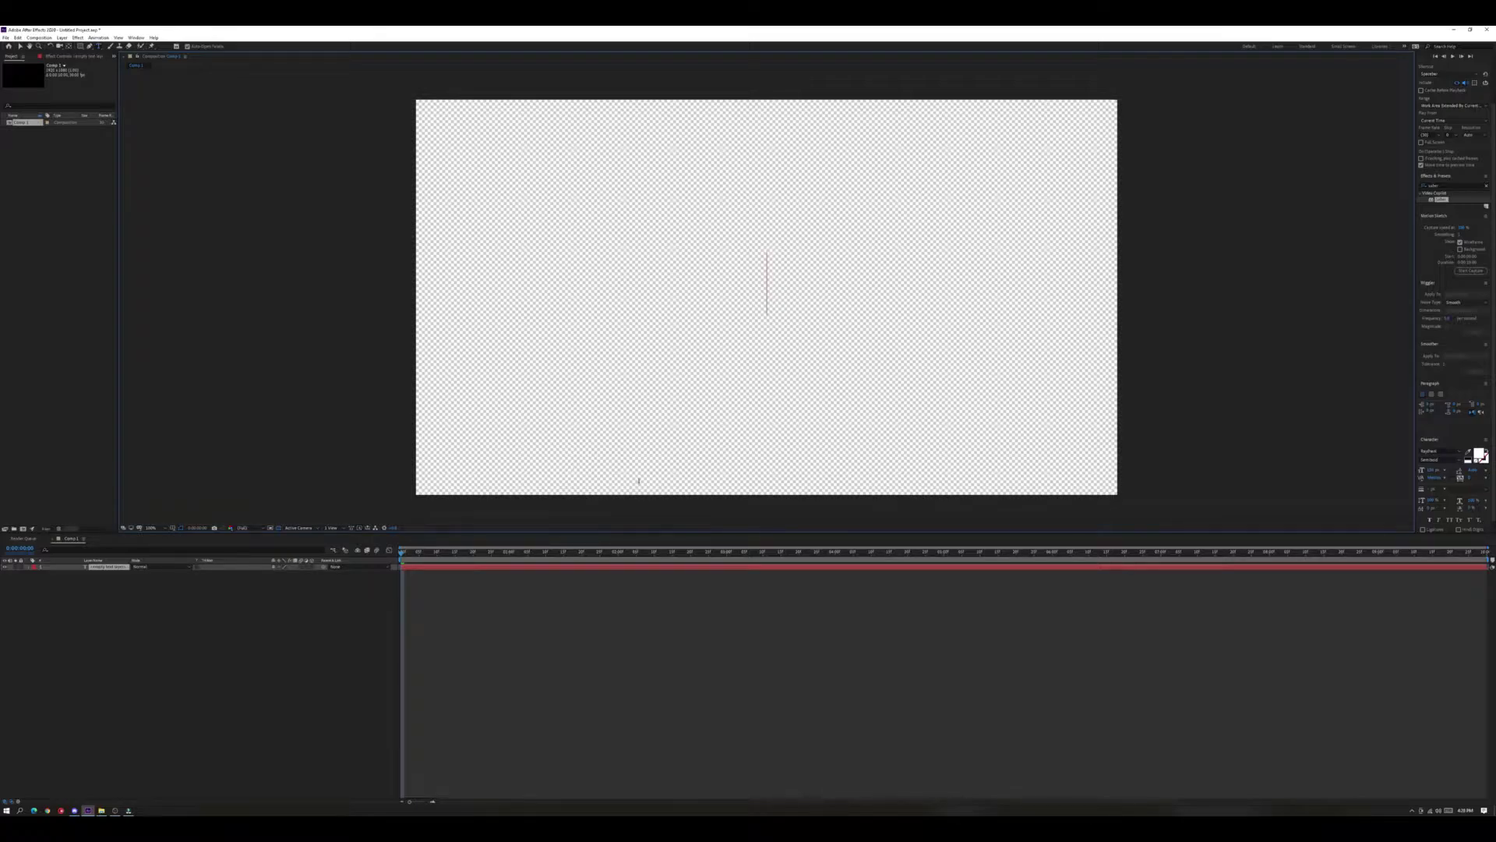
text(GRIMSTRE)
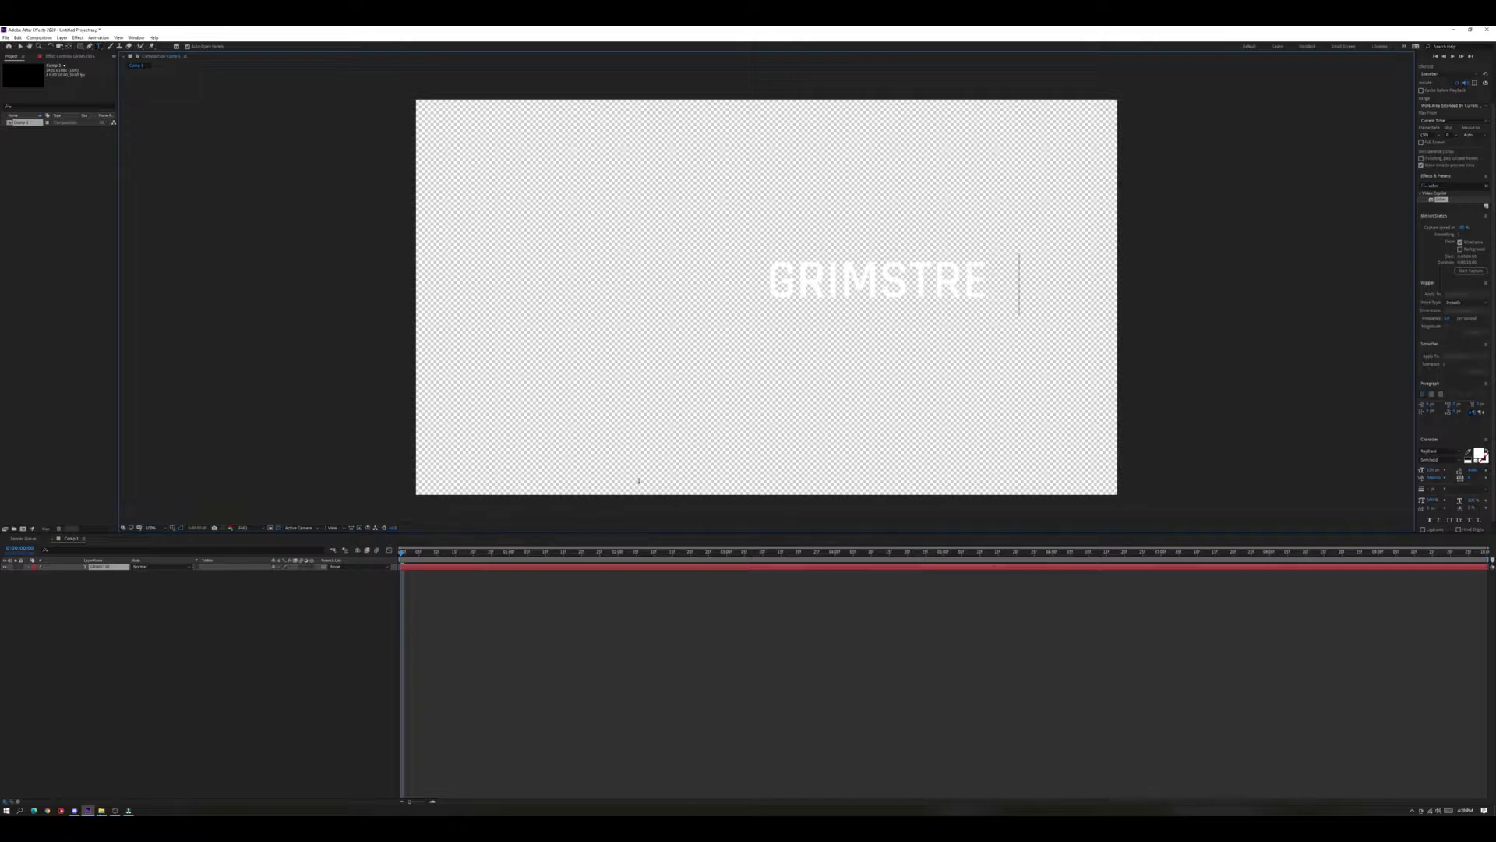
text(AM_)
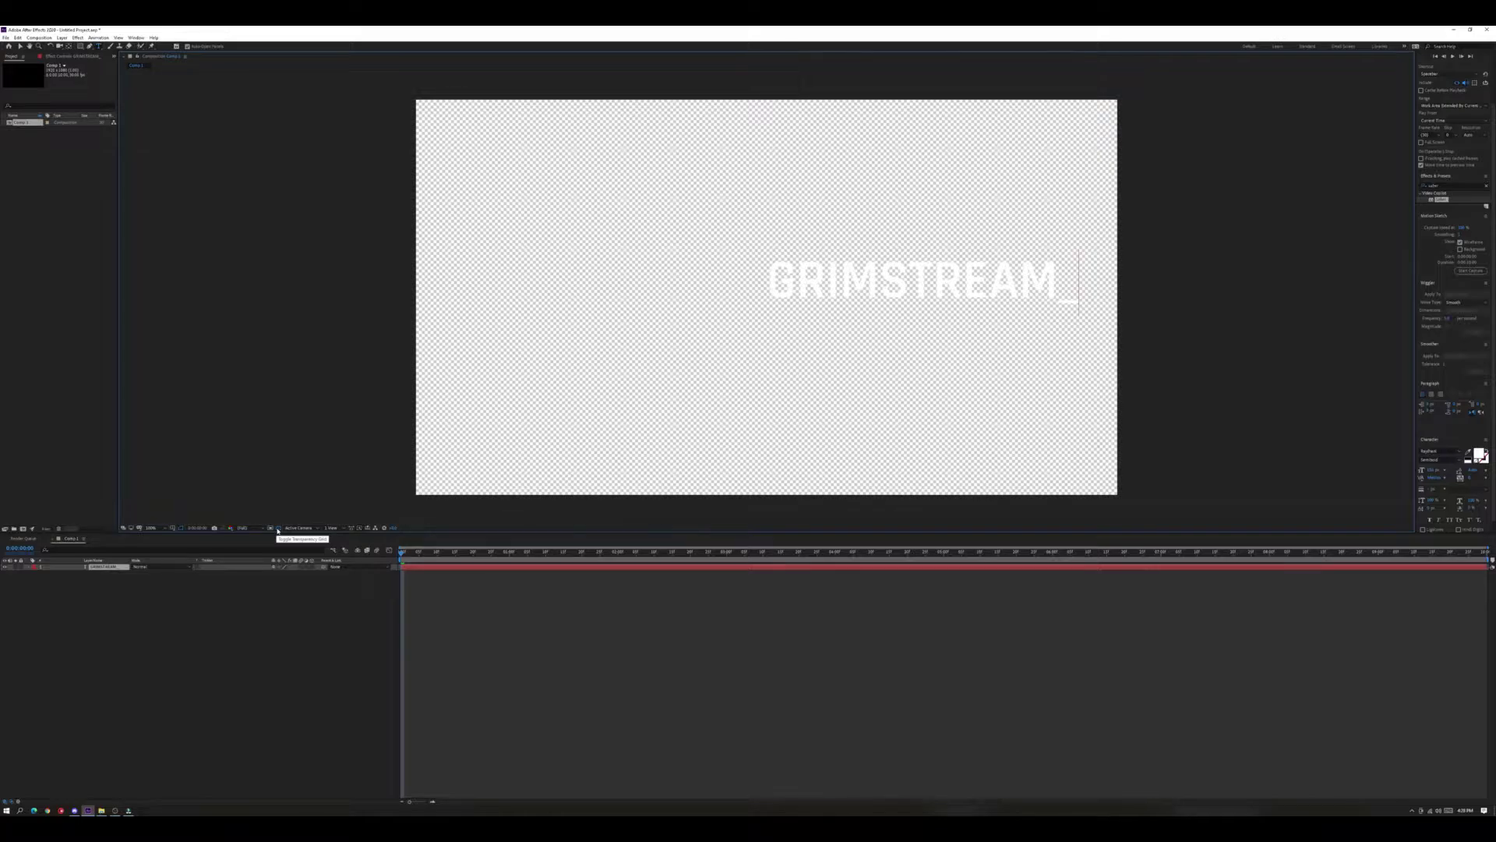
click(277, 529)
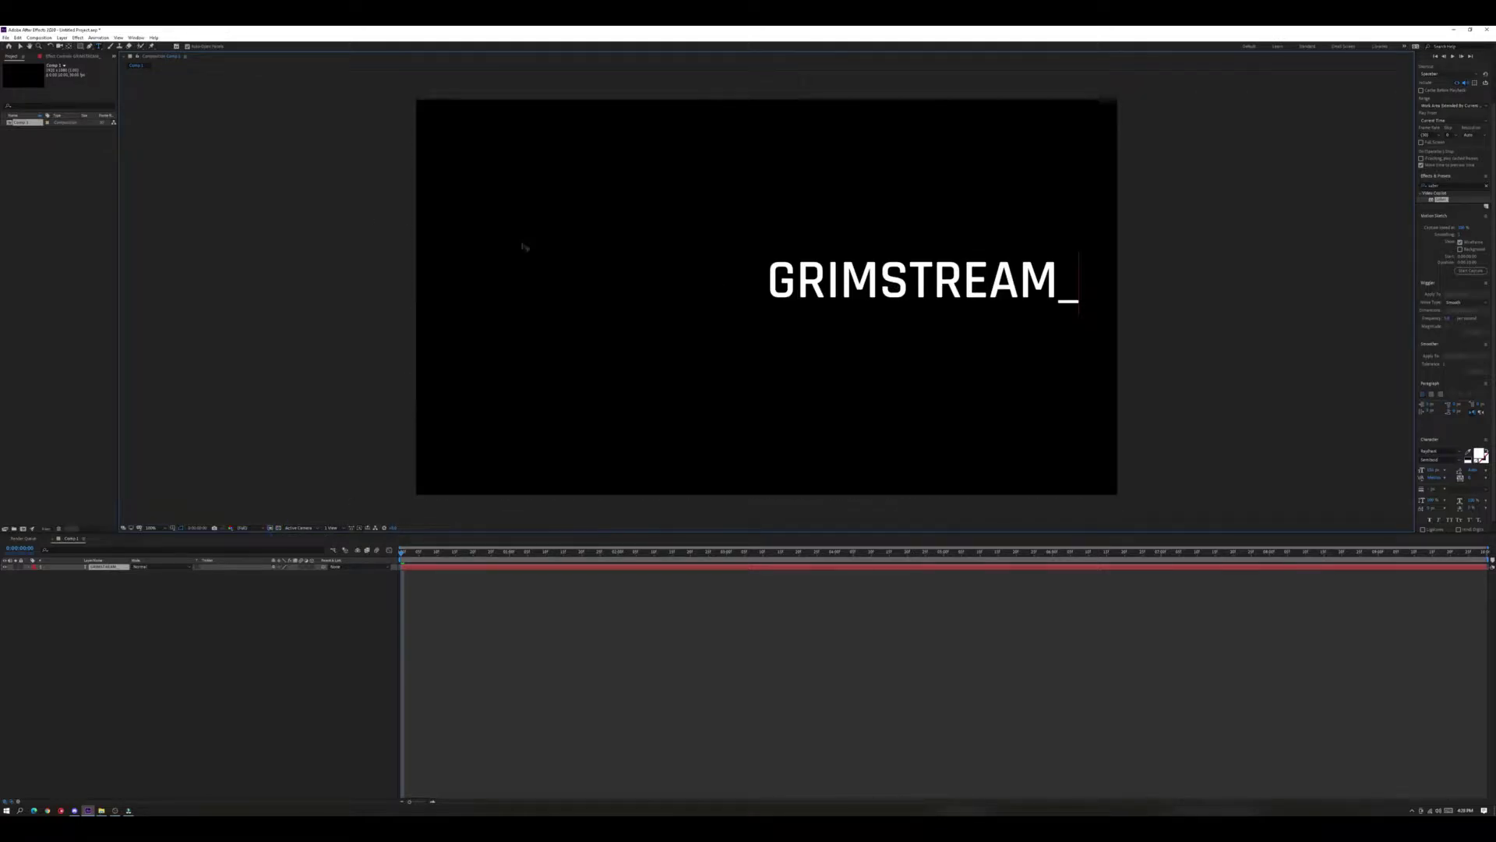
Move the GRIMSTREAM_ text toward the middle of the frame and scale it up slightly.
click(19, 45)
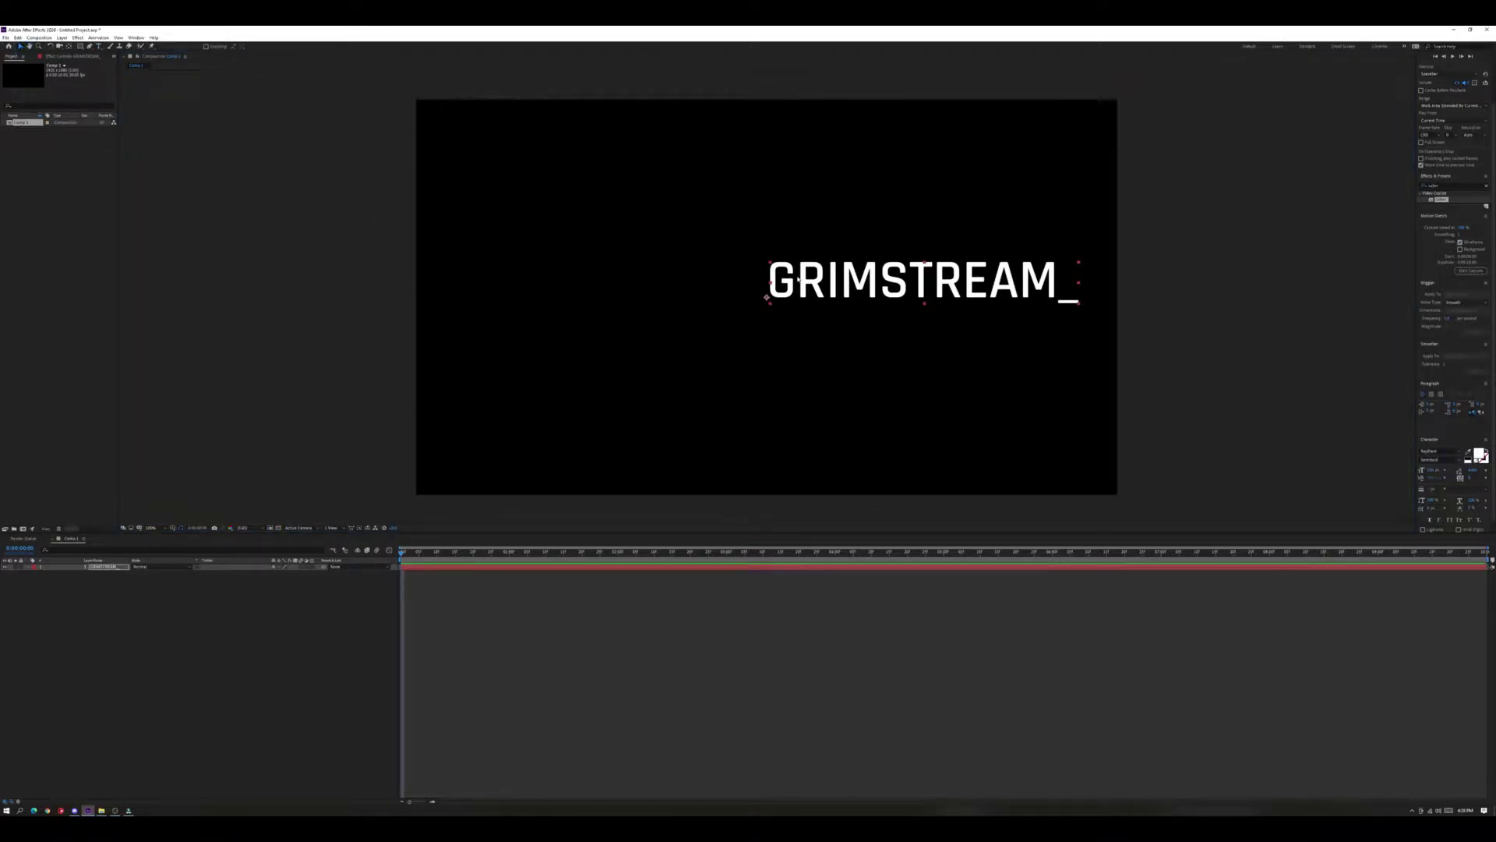
drag(921, 279, 783, 274)
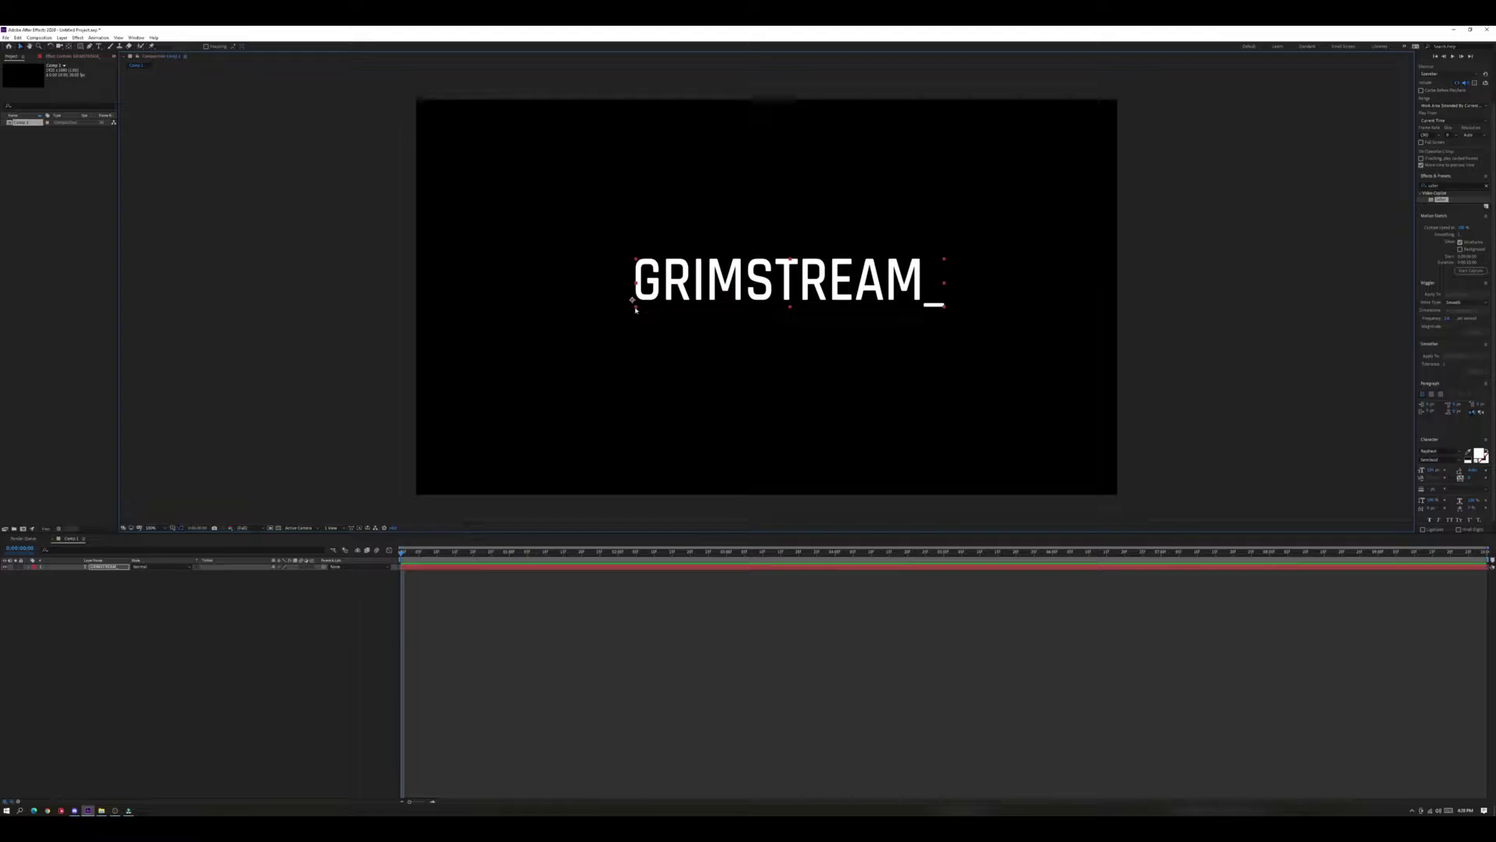
drag(634, 304, 635, 312)
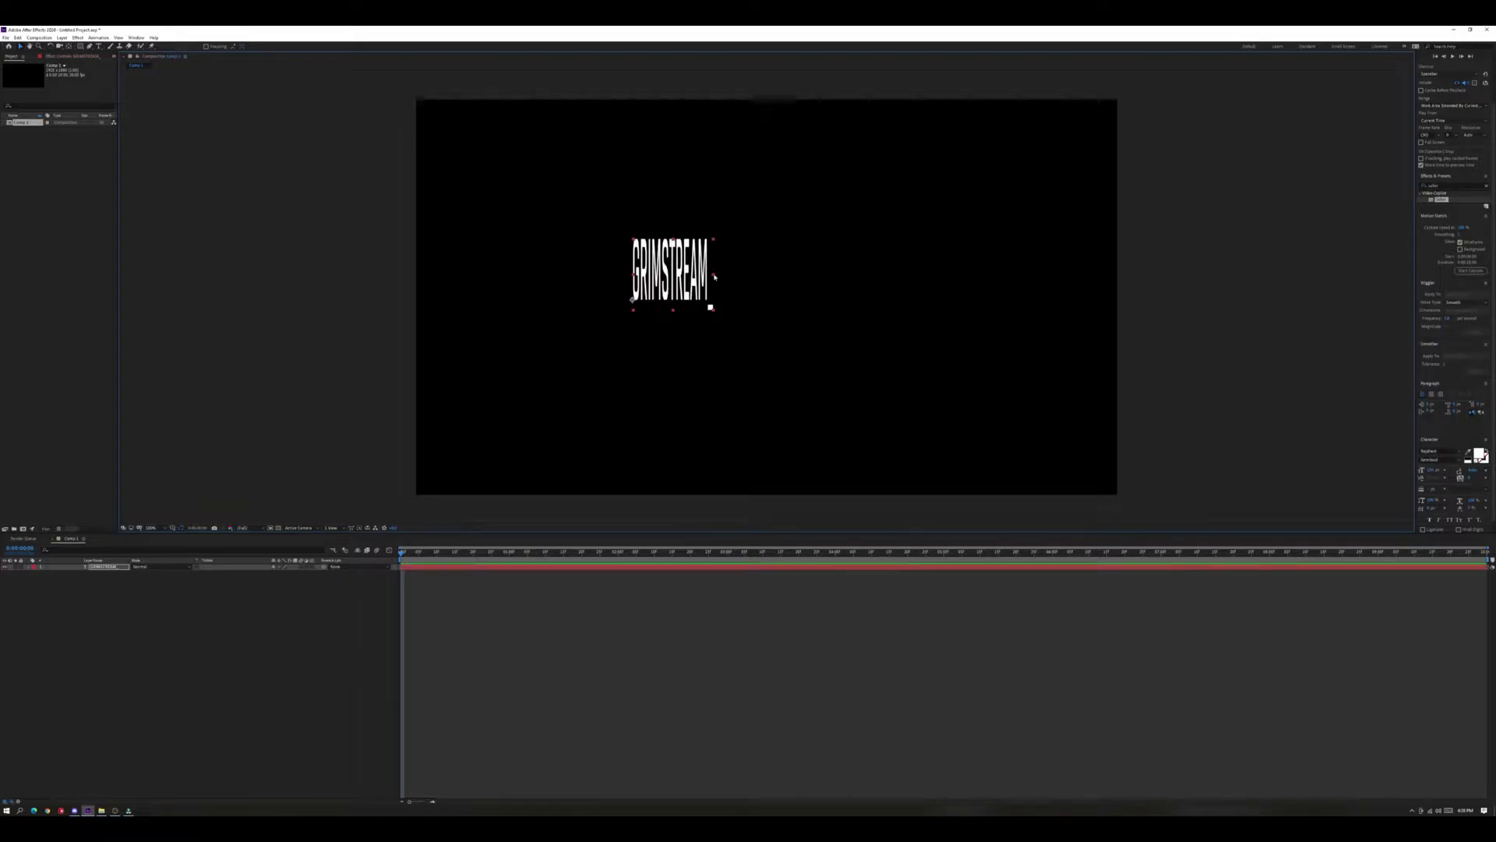
key(ctrl+z)
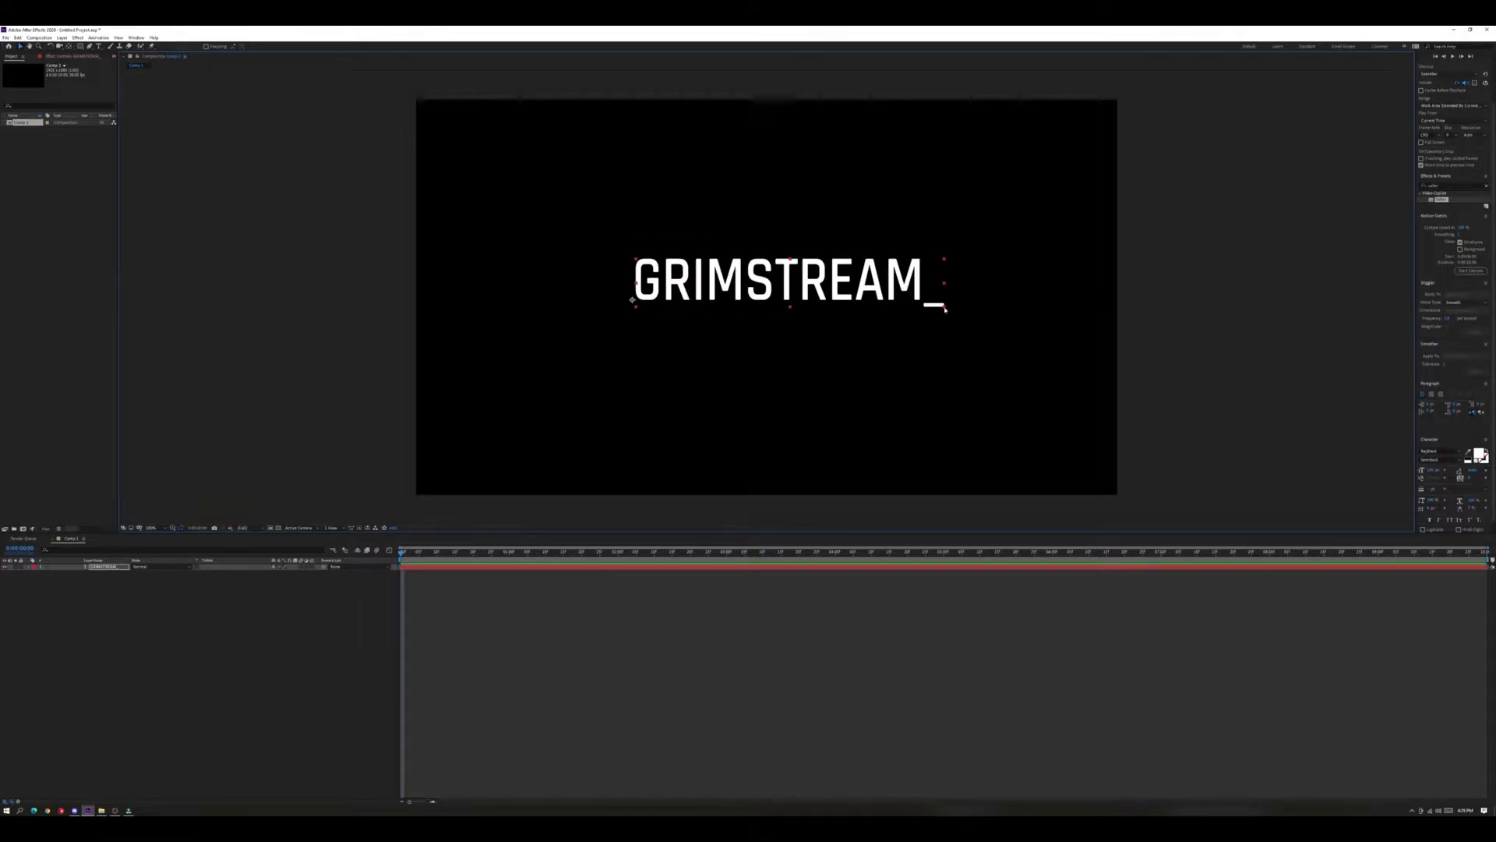
drag(944, 306, 980, 340)
drag(807, 271, 798, 264)
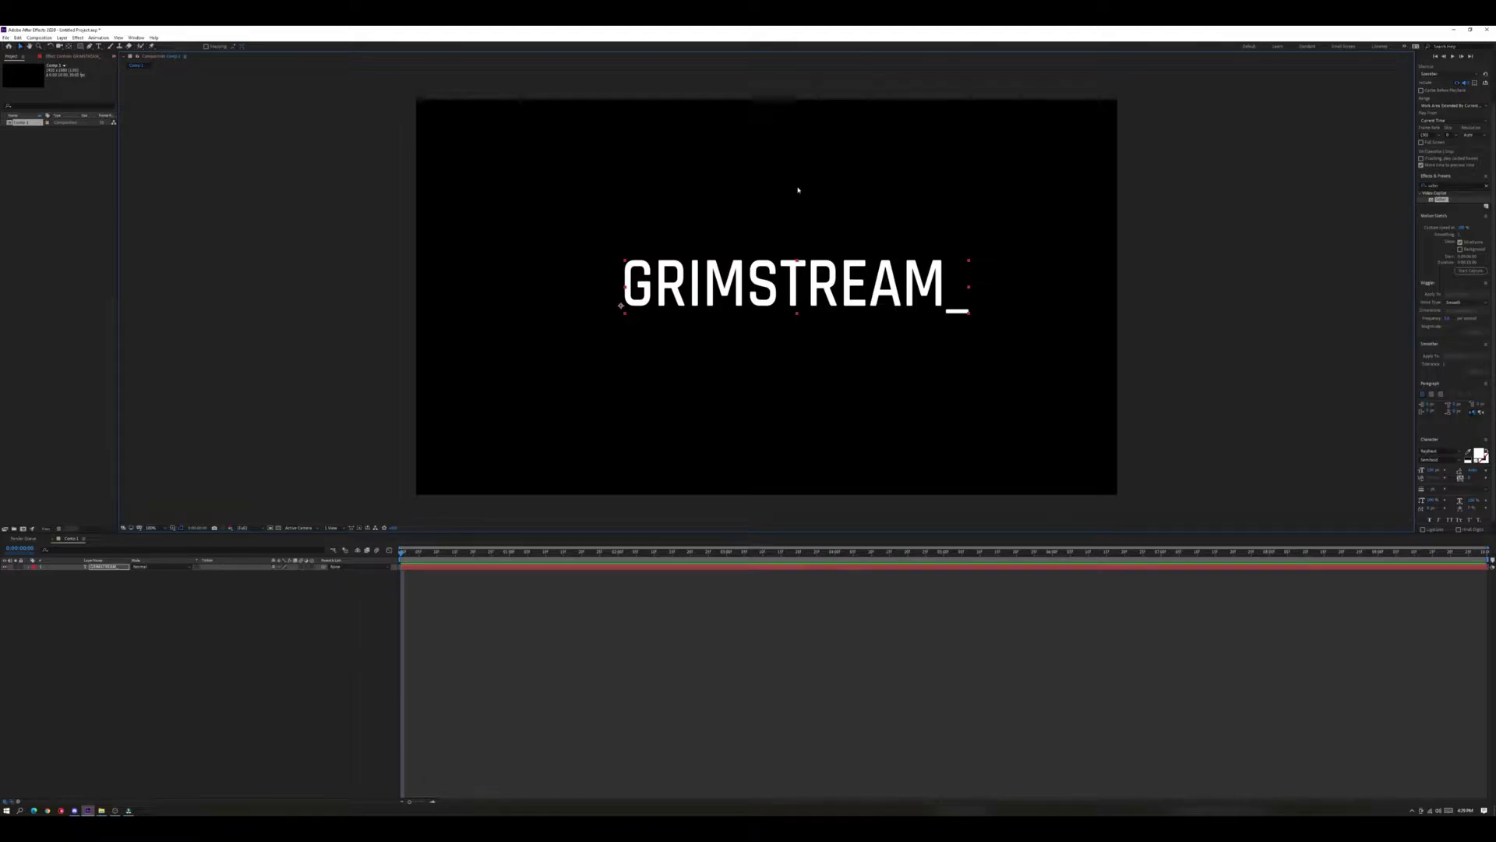
click(822, 92)
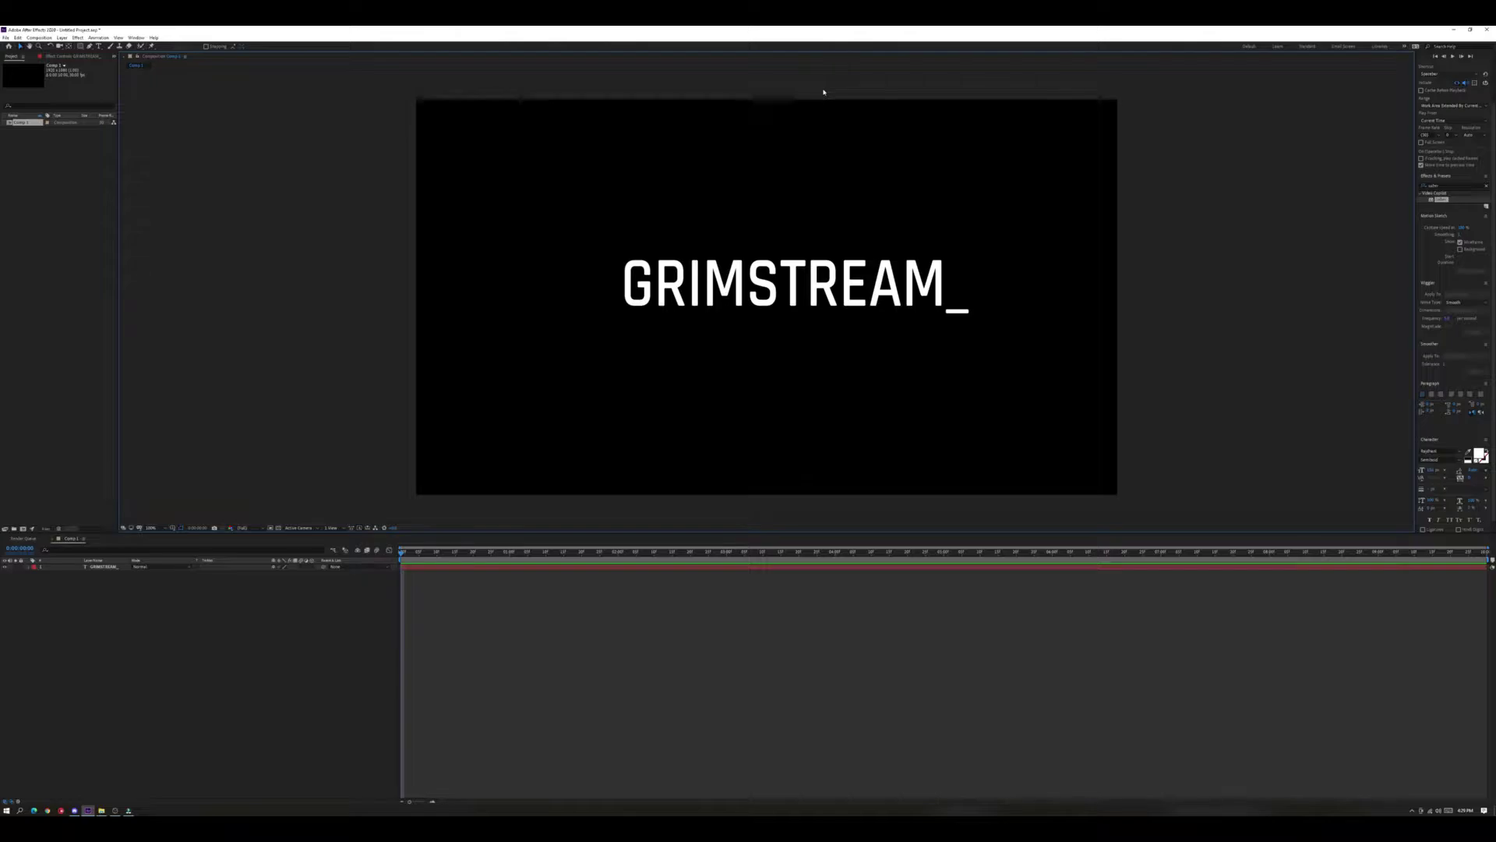
Search the effects and presets for saber.
click(1441, 186)
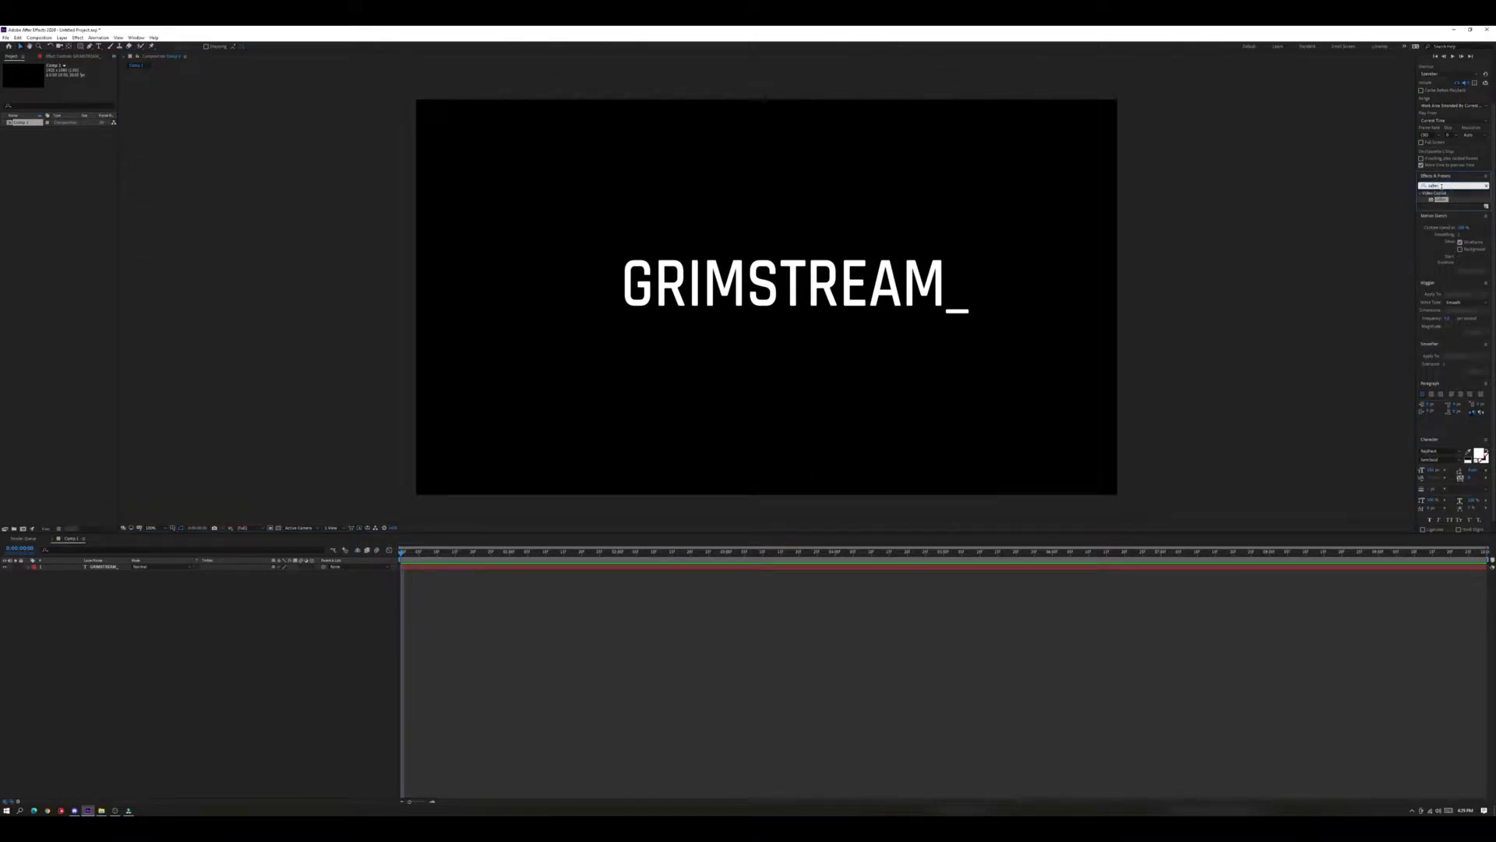
key(BackSpace)
key(BackSpace)
key(BackSpace)
key(BackSpace)
key(BackSpace)
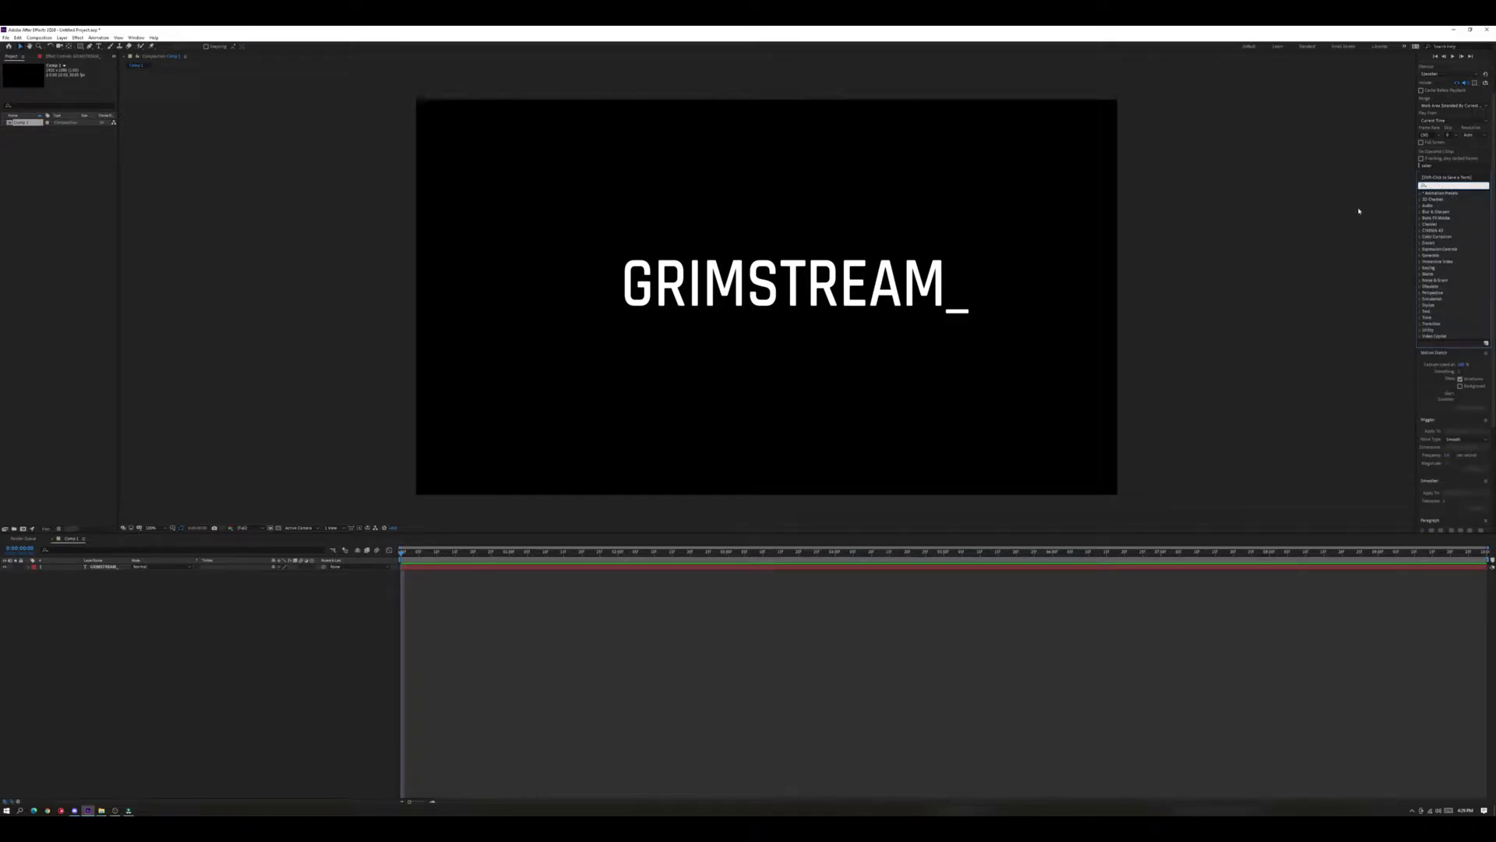
click(1370, 195)
text(saber)
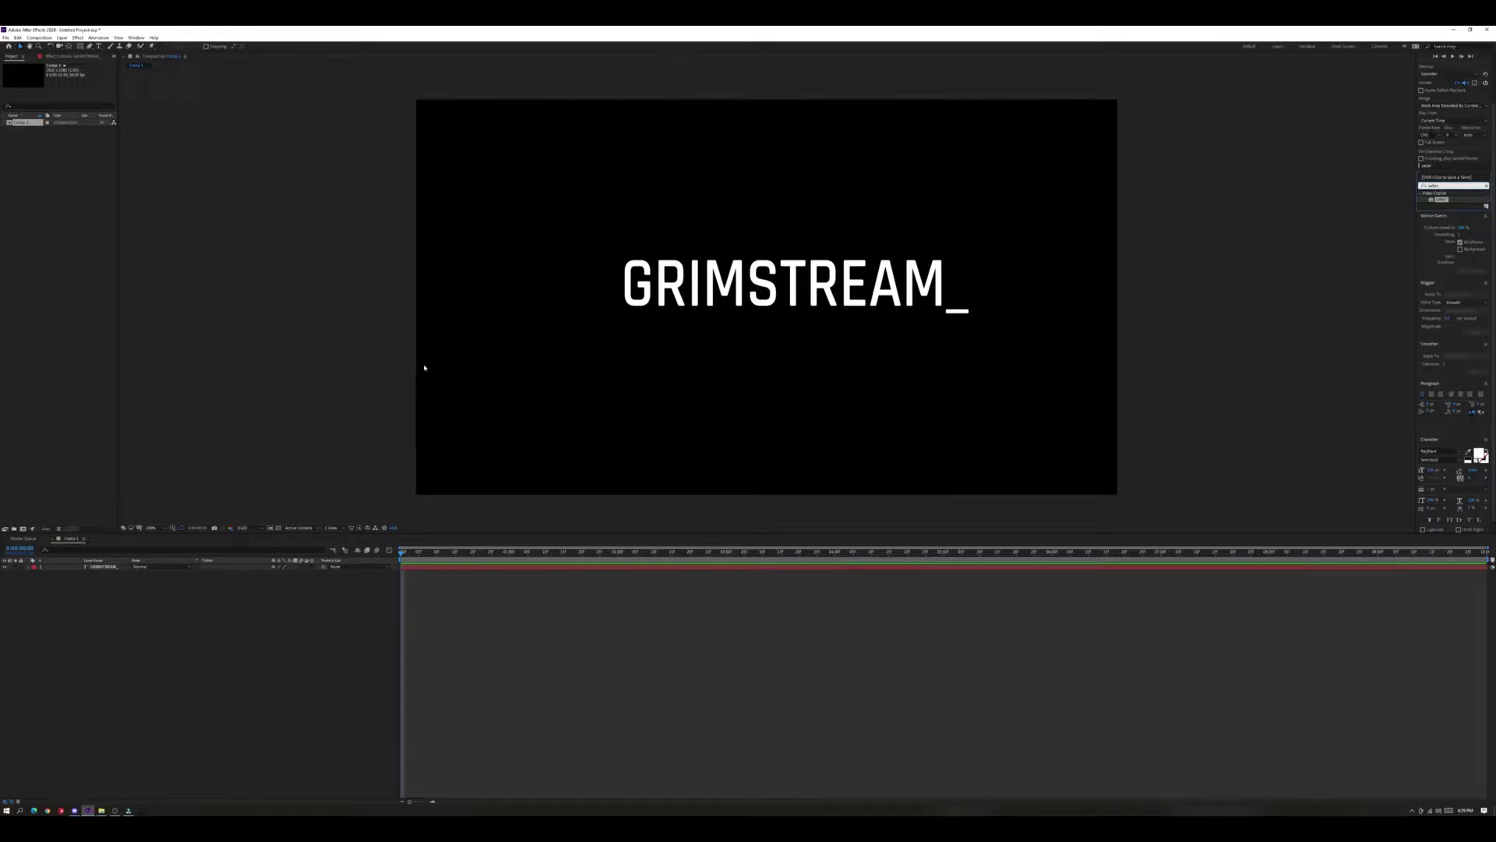
Create a black solid layer named Neon and apply the Saber effect to it.
click(63, 38)
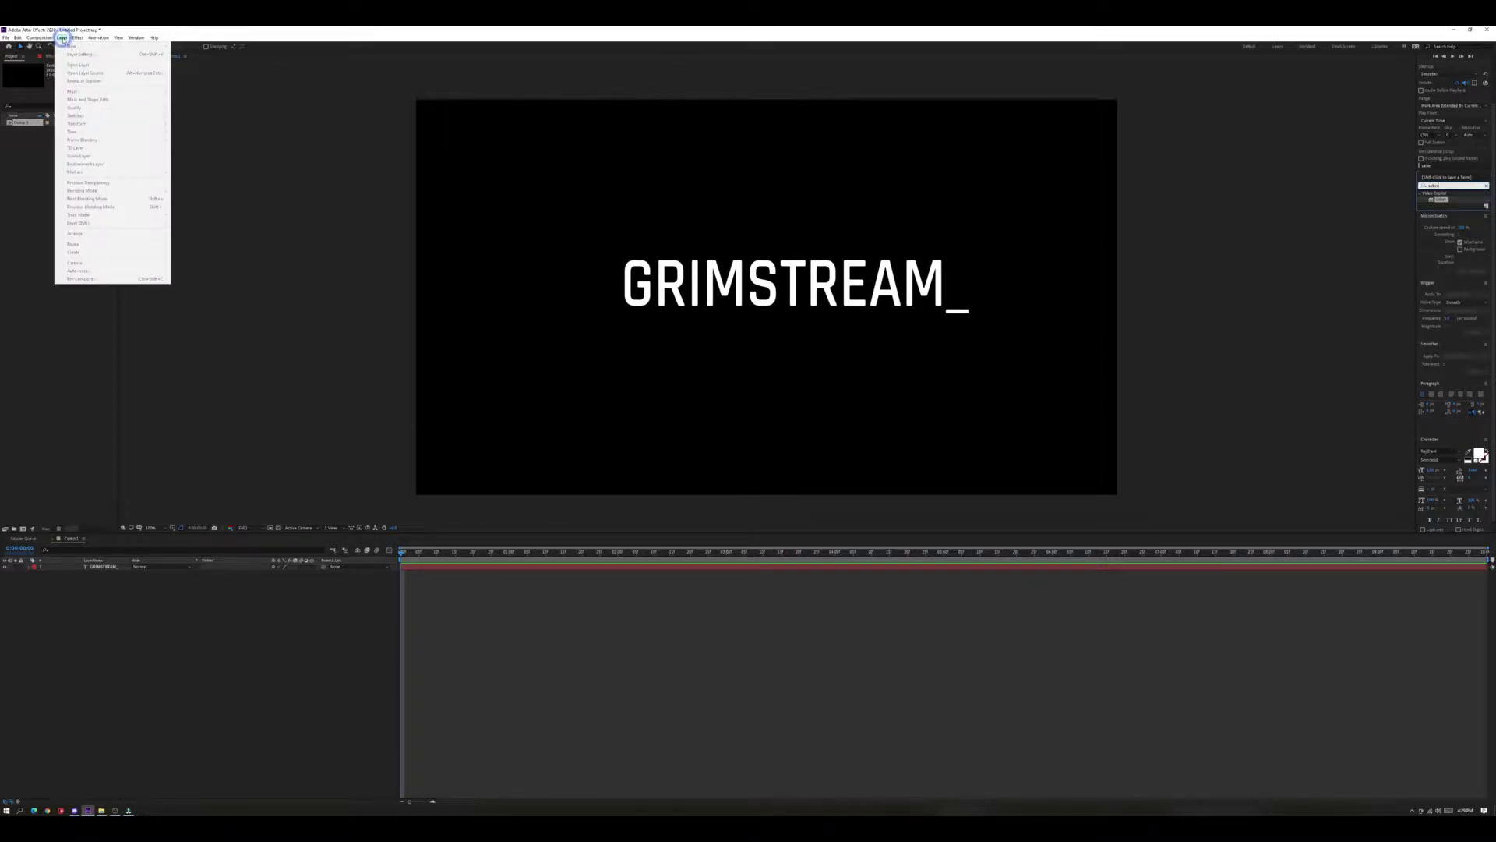
click(197, 651)
click(62, 37)
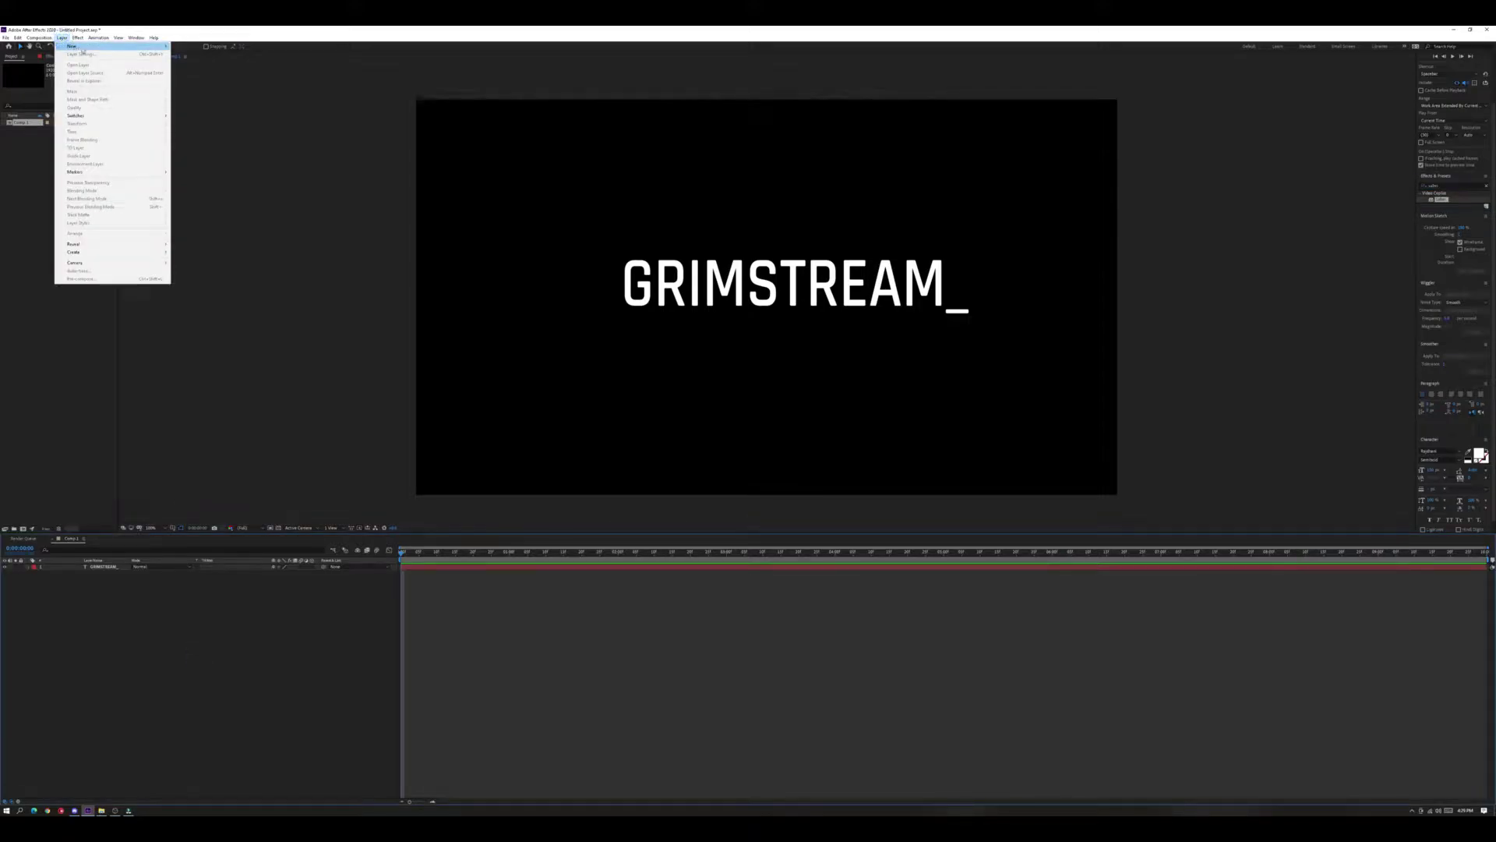
mouse_move(83, 48)
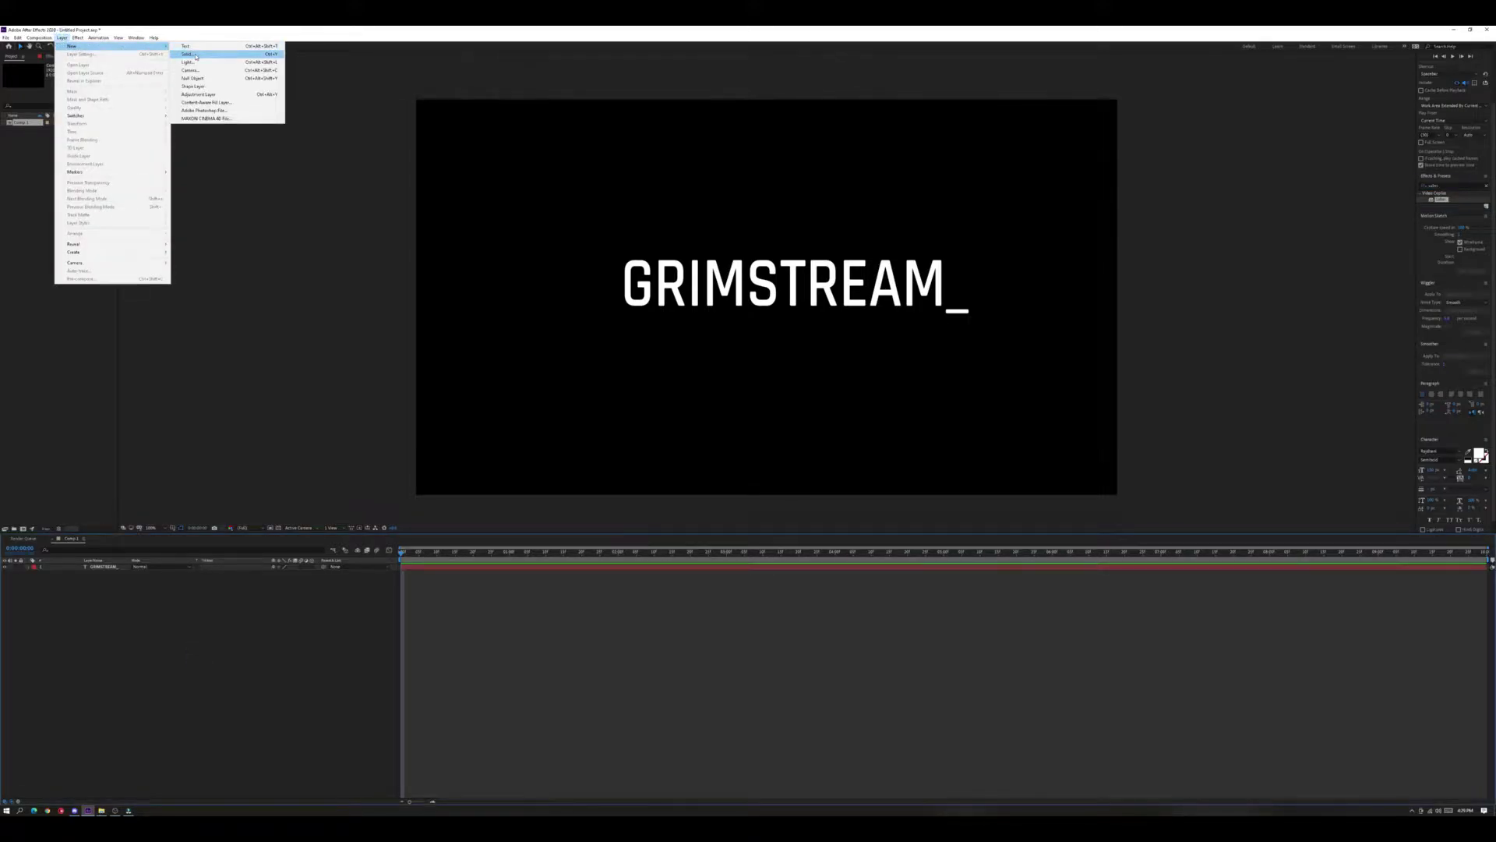
click(196, 56)
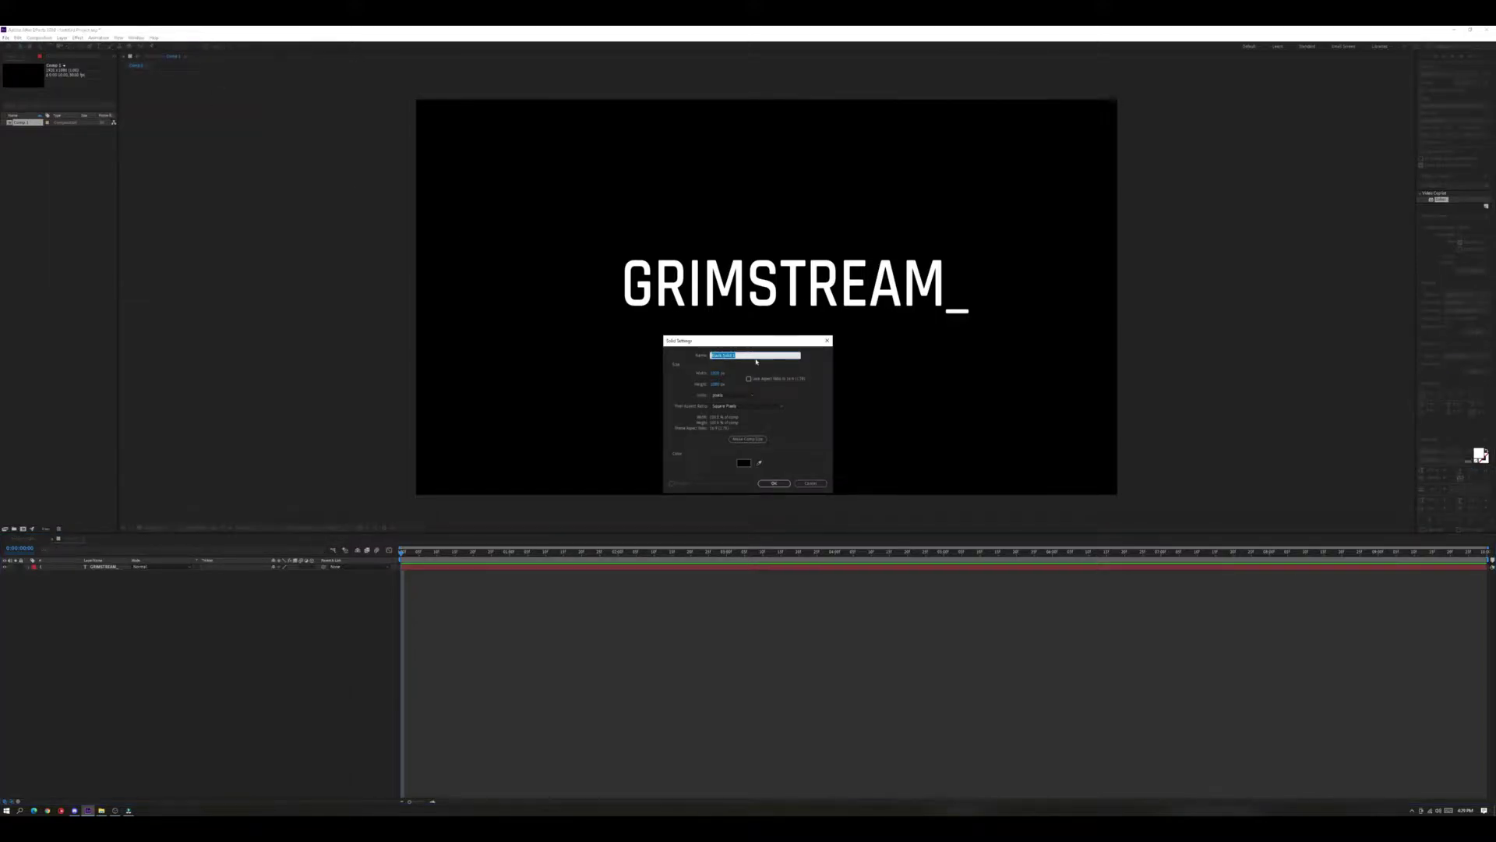
text(Neon)
click(775, 482)
click(776, 483)
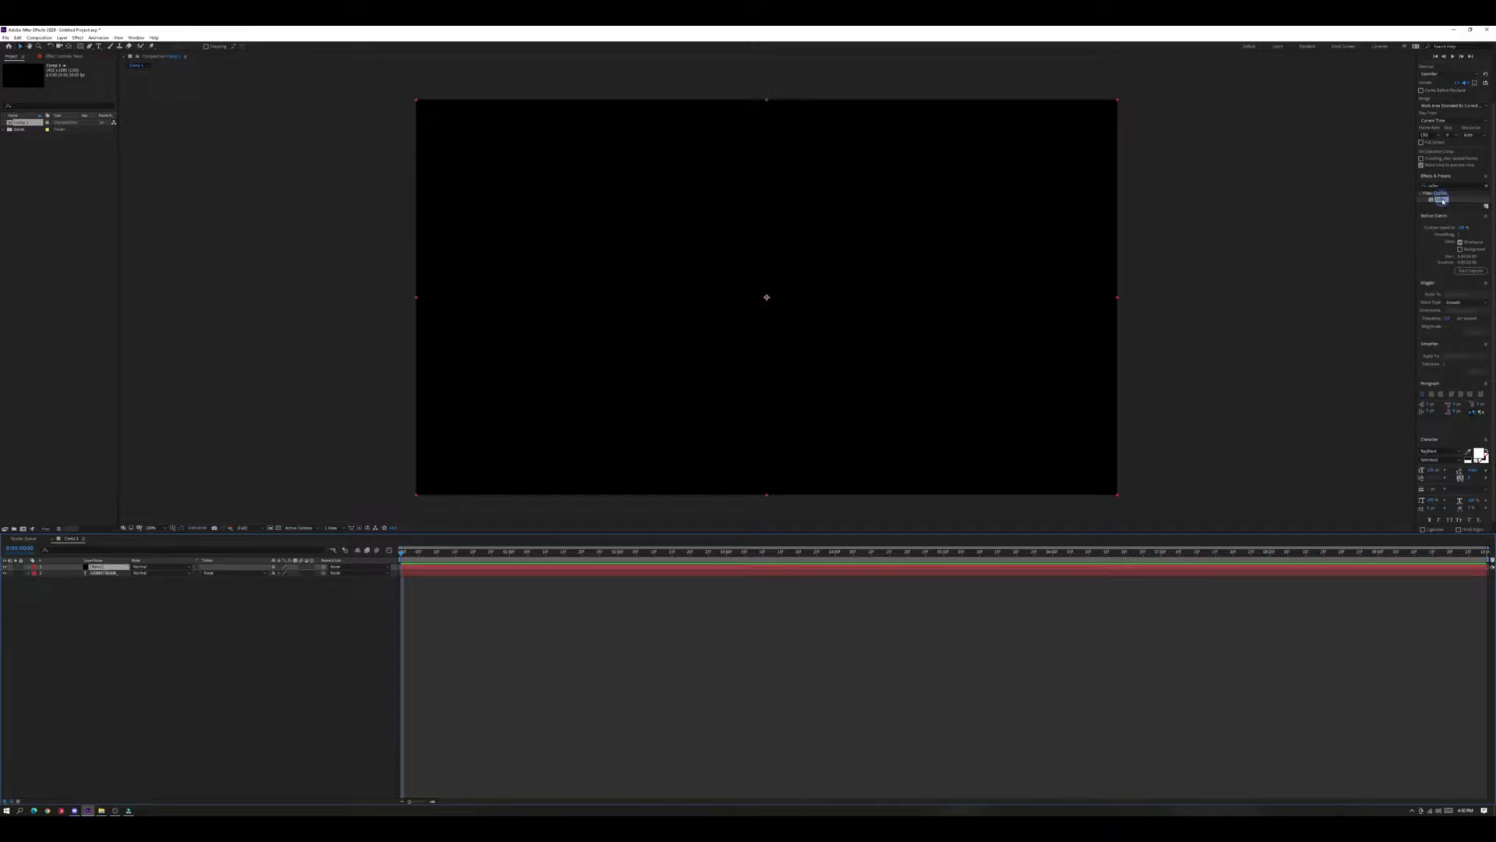
drag(1442, 201, 109, 572)
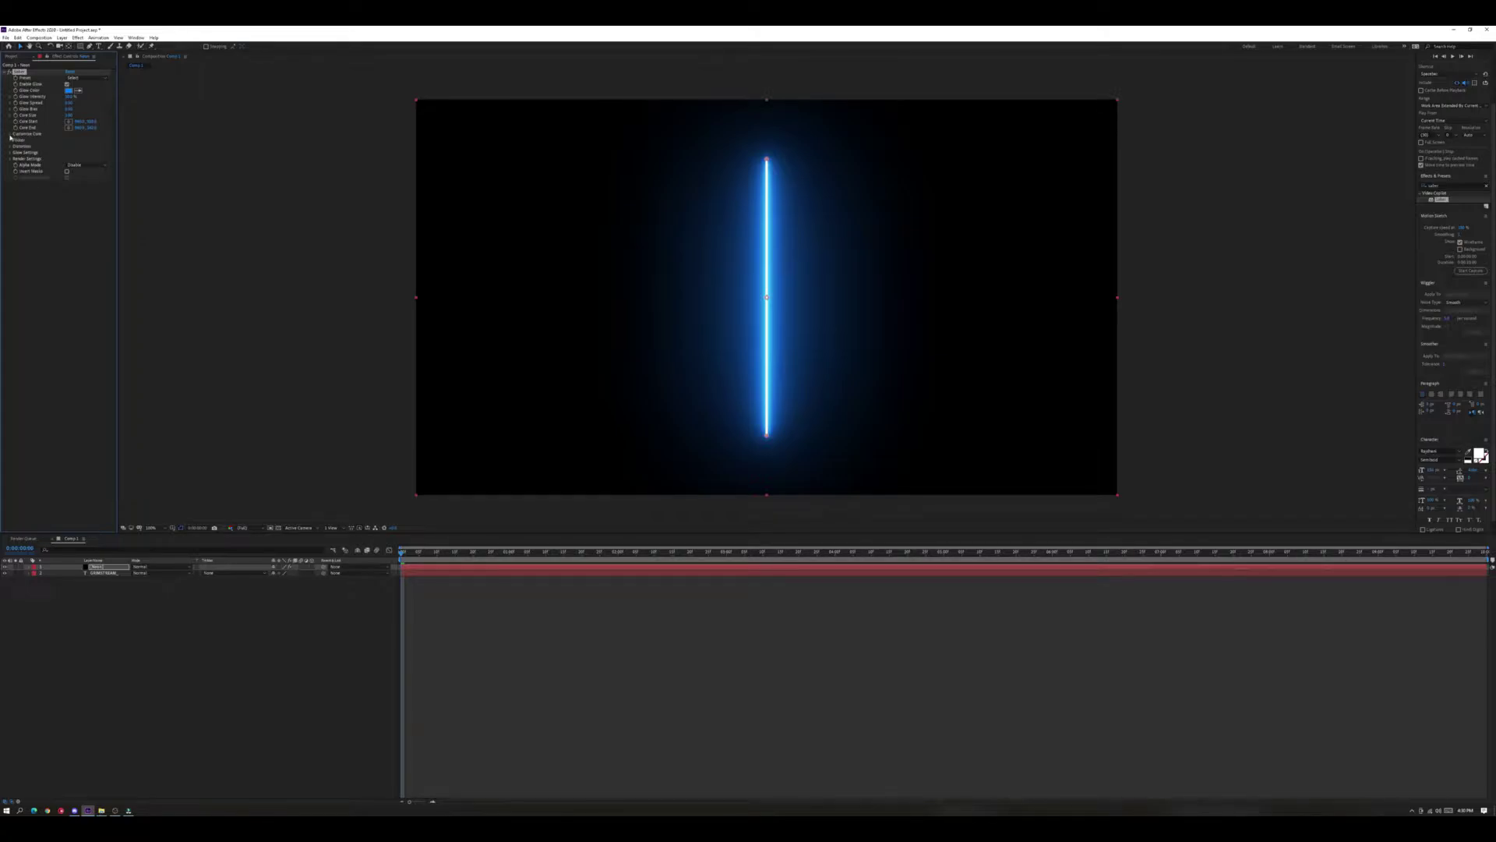
Set Saber's core type to Text Layer with GRIMSTREAM_ as the source, and hide the original text layer.
click(11, 135)
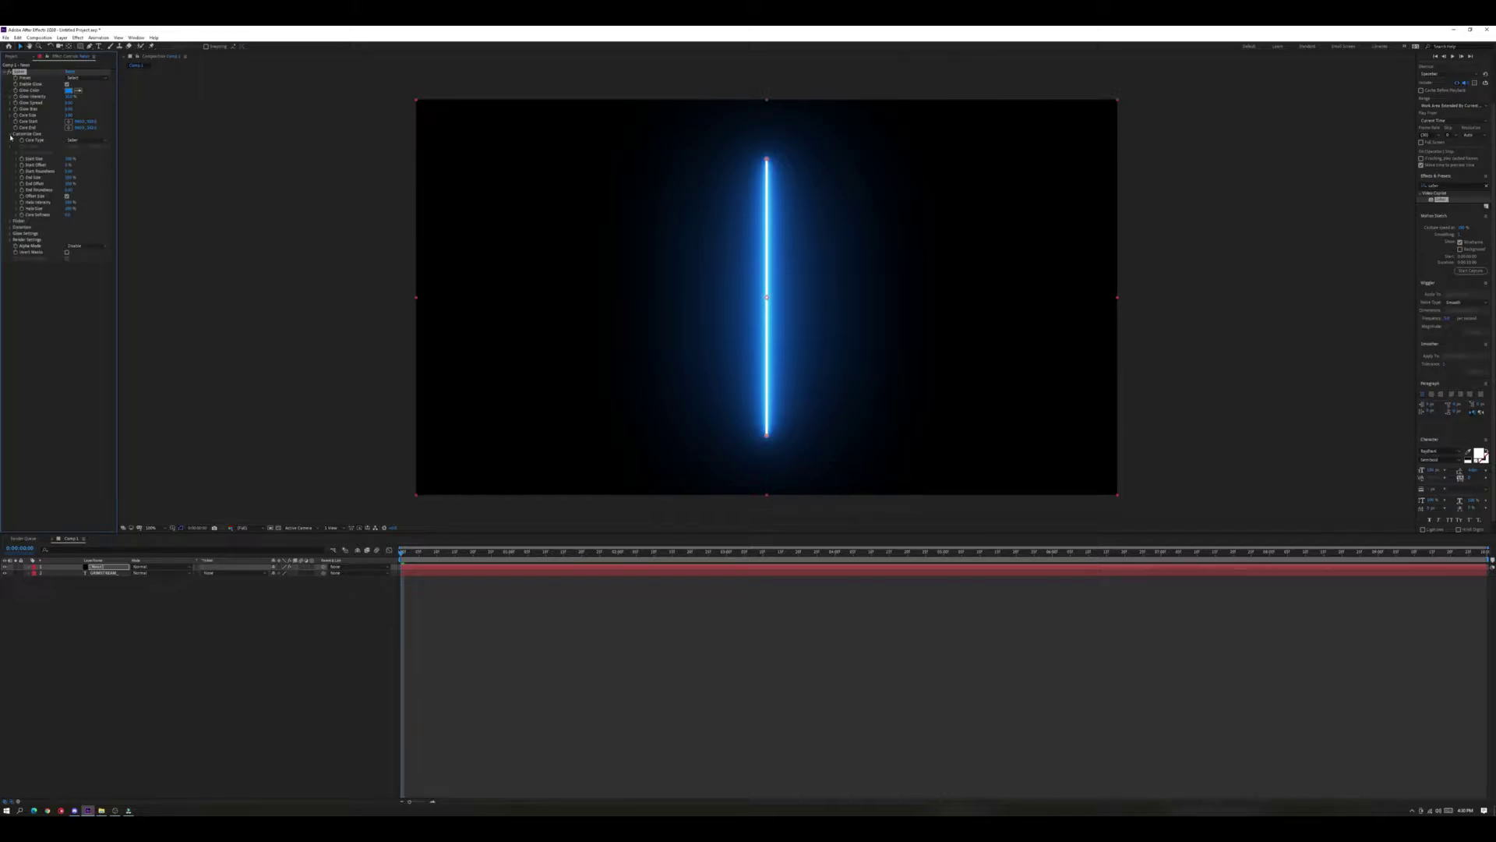
click(104, 143)
click(97, 155)
click(82, 147)
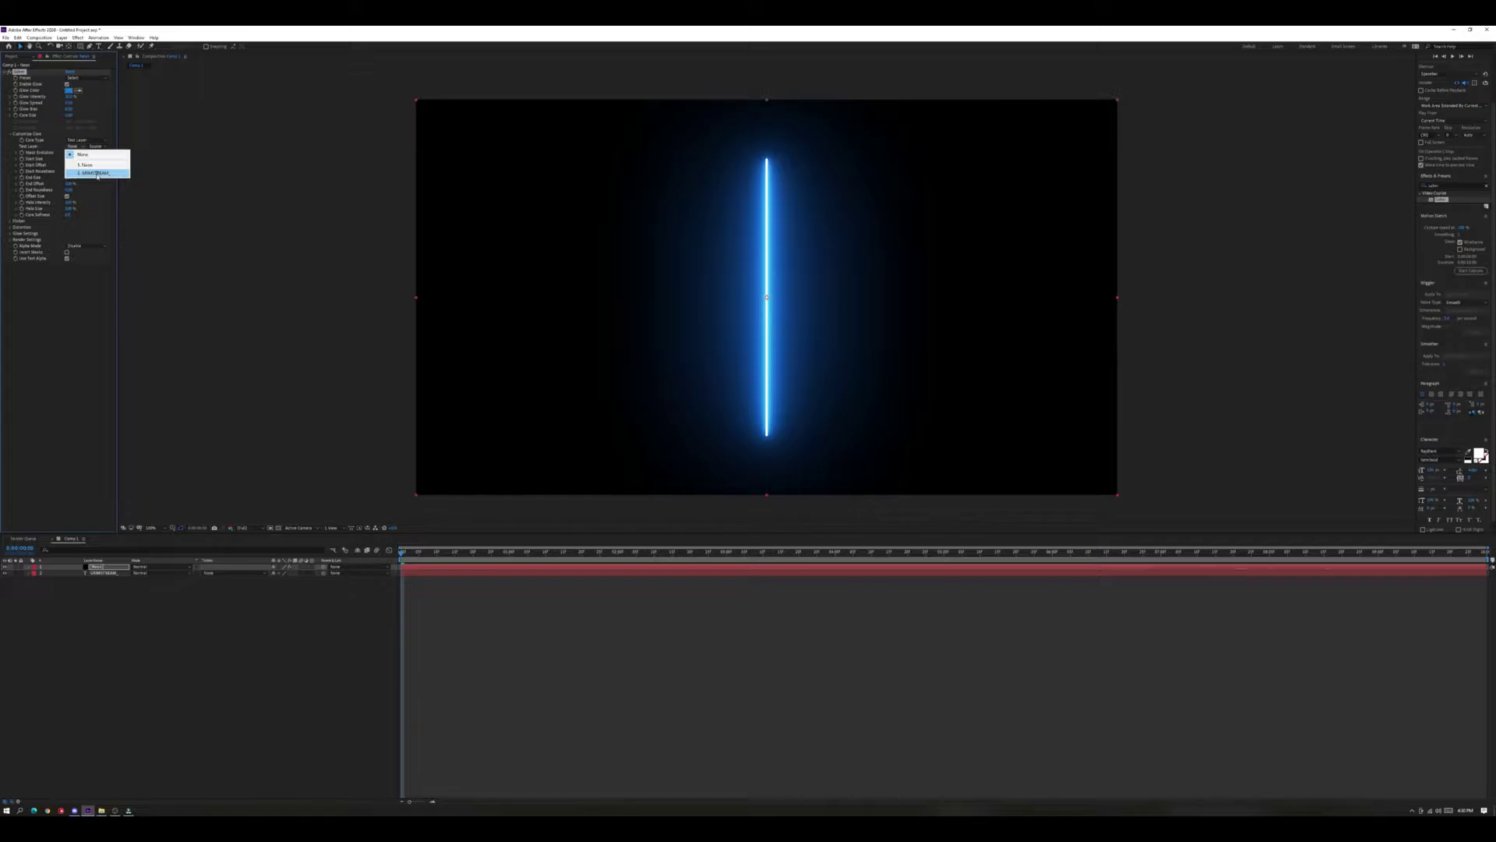
click(97, 173)
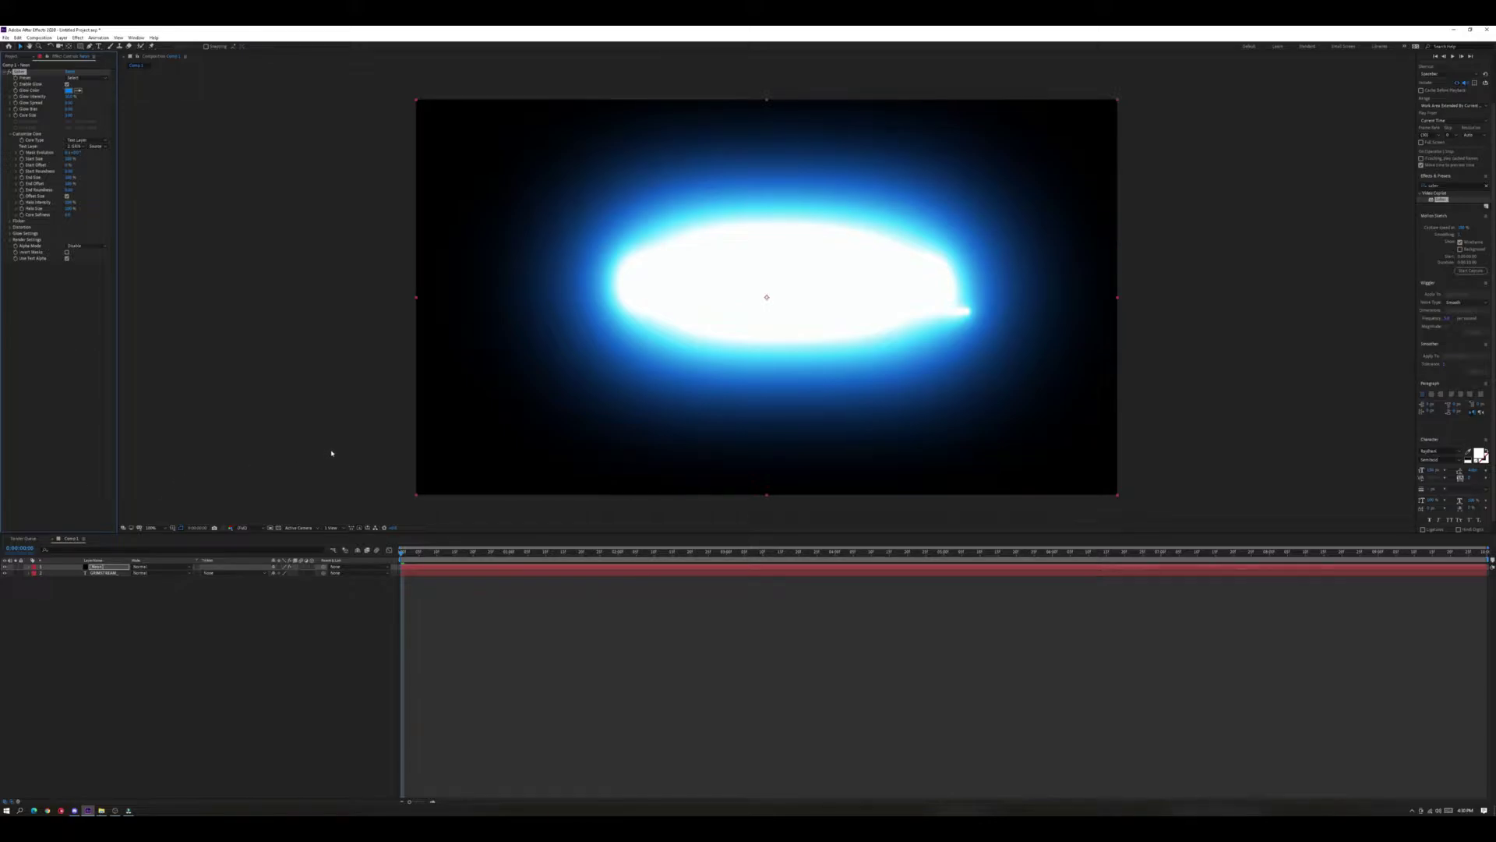
click(4, 574)
click(6, 575)
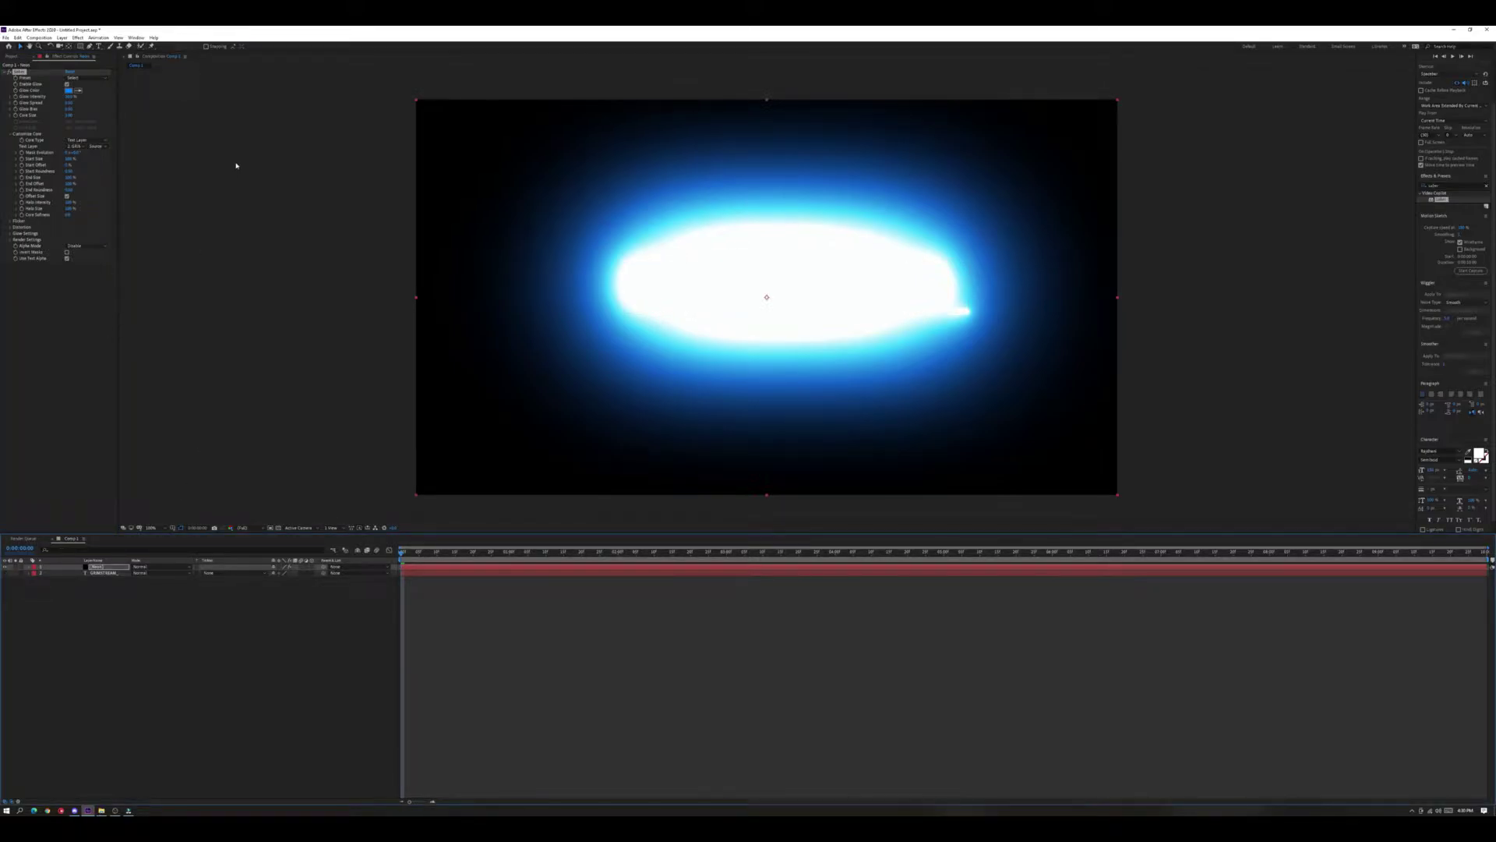
Try the Arc Reactor preset on the Saber effect and choose the Neon preset instead.
click(89, 78)
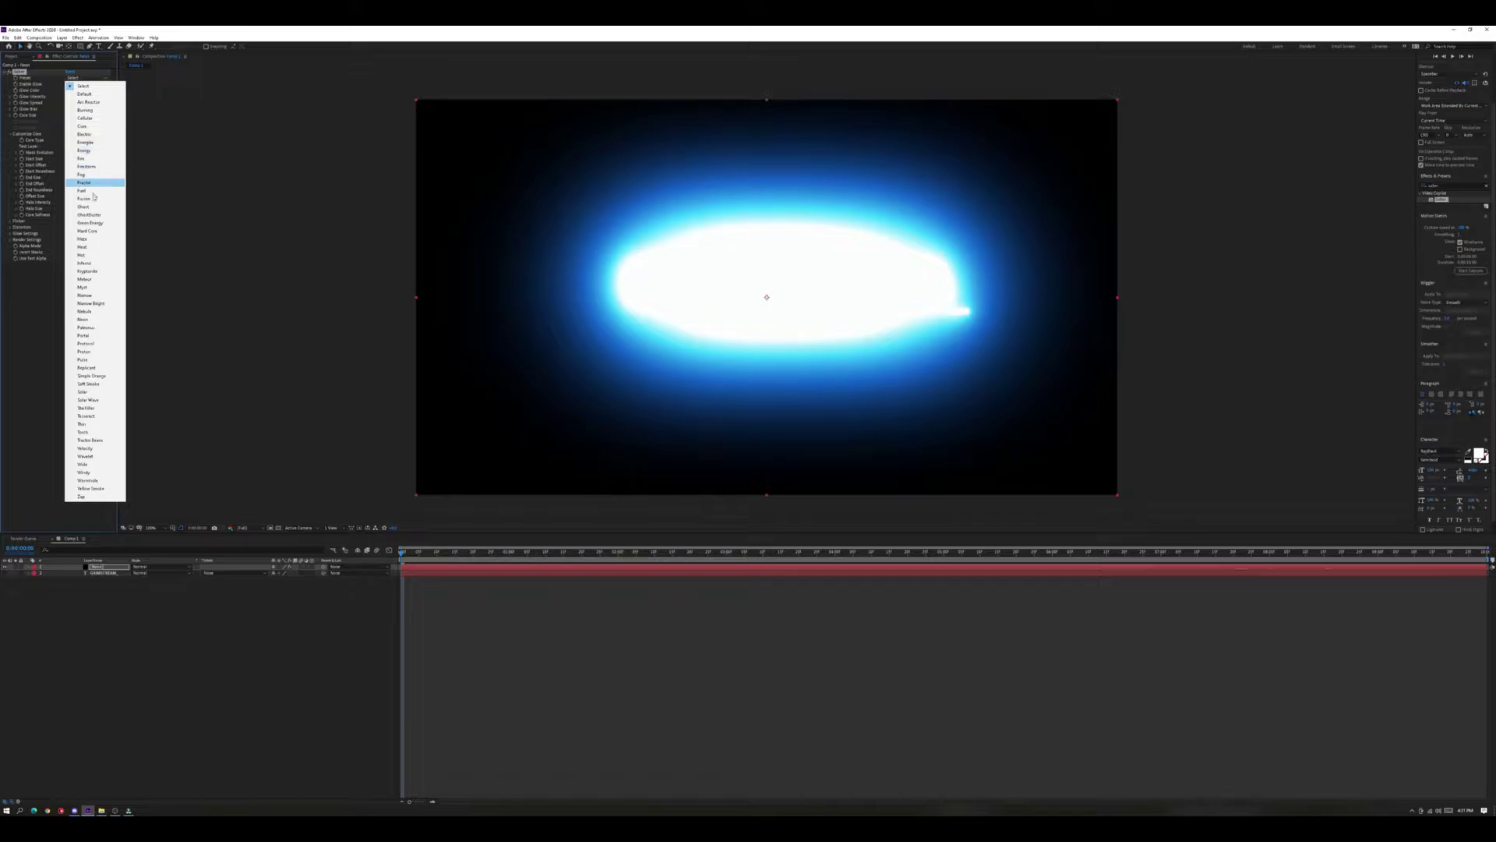
click(93, 103)
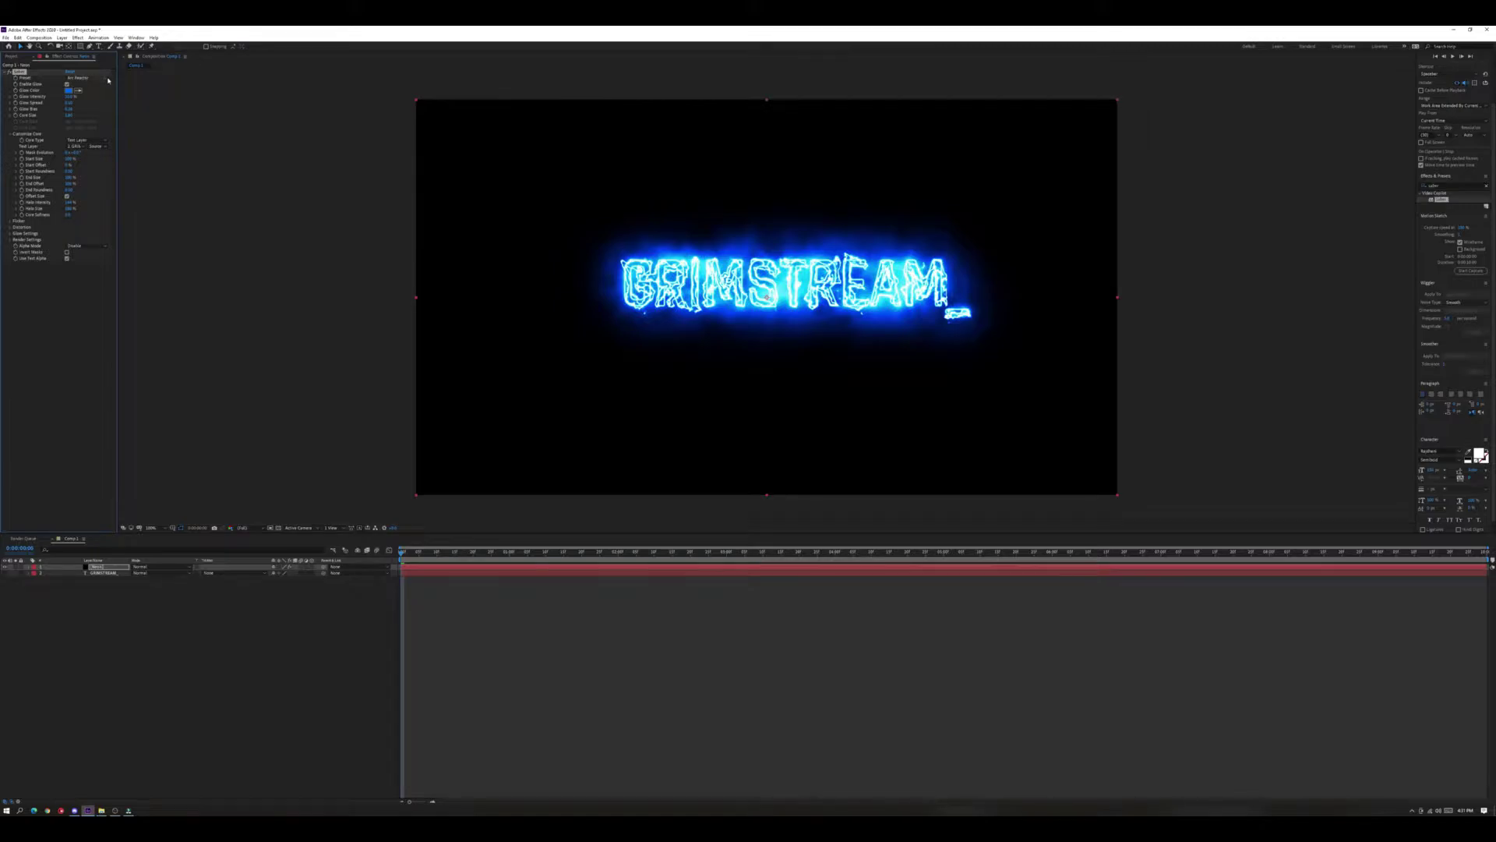
click(107, 79)
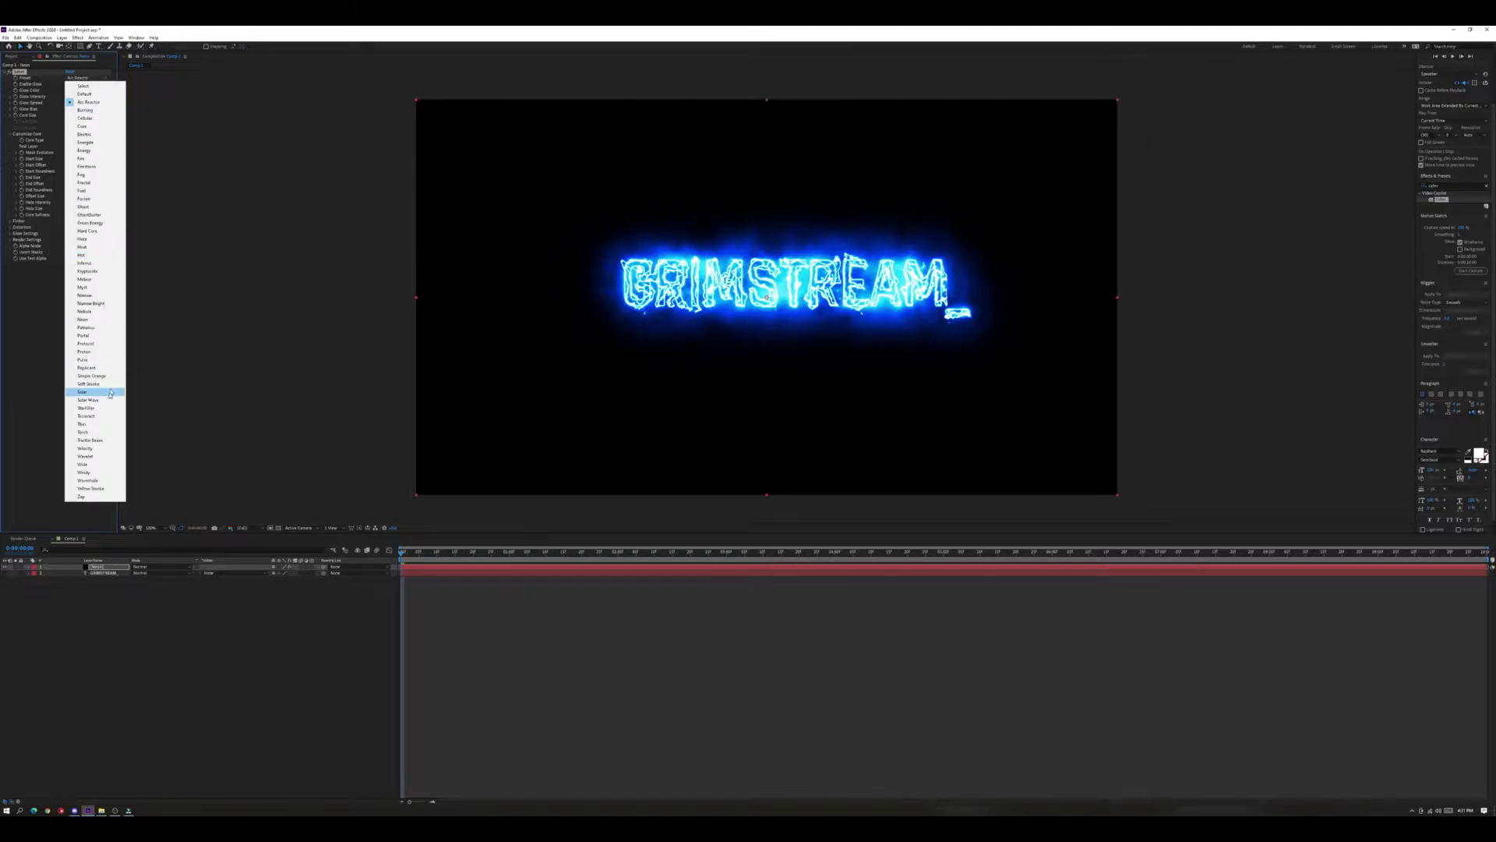
click(92, 319)
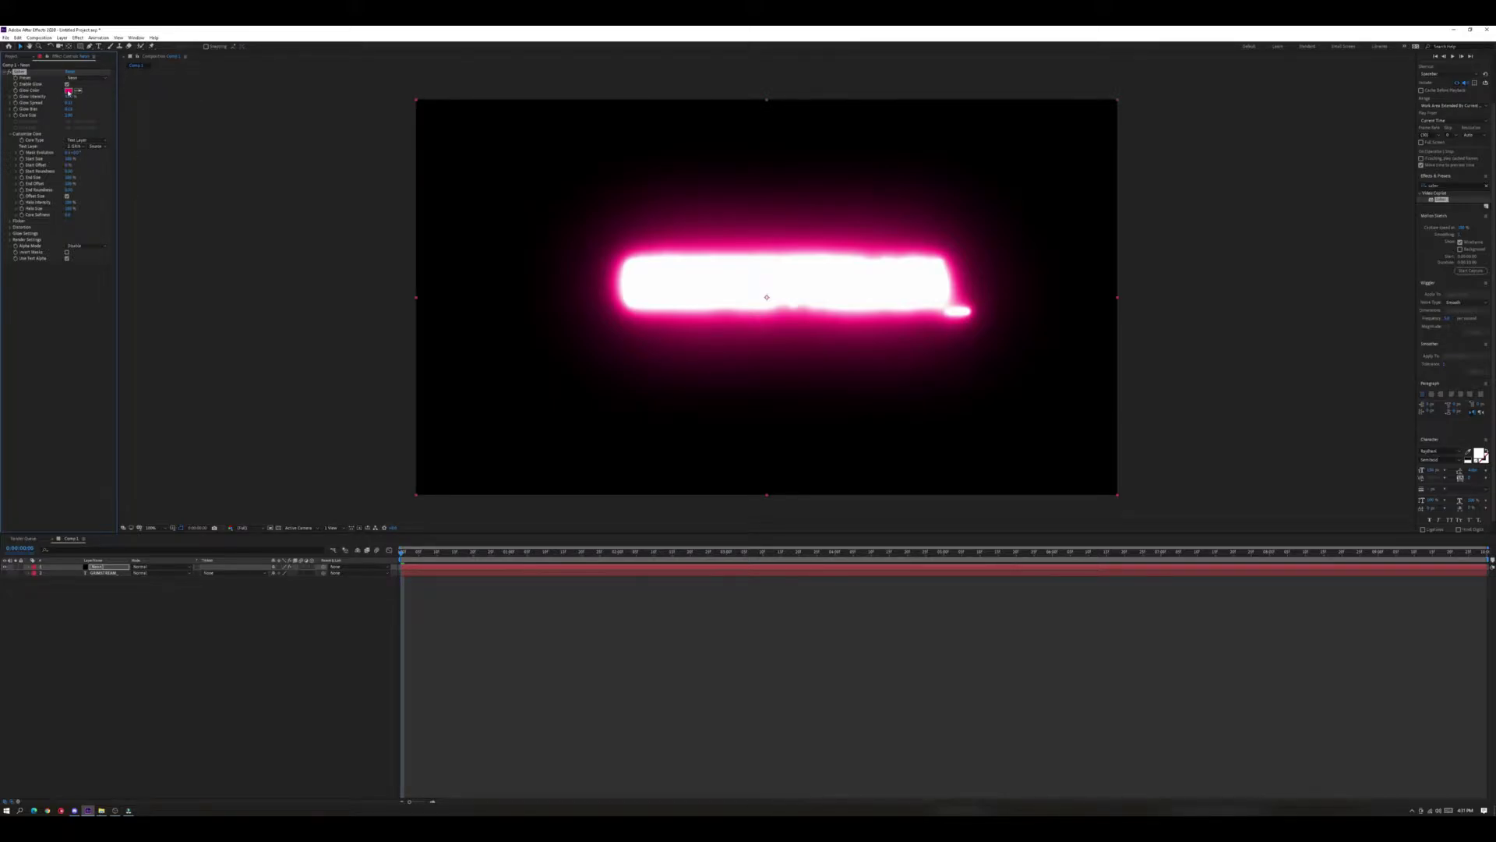
Set the Saber effect's glow color to hex 55ffff.
click(68, 90)
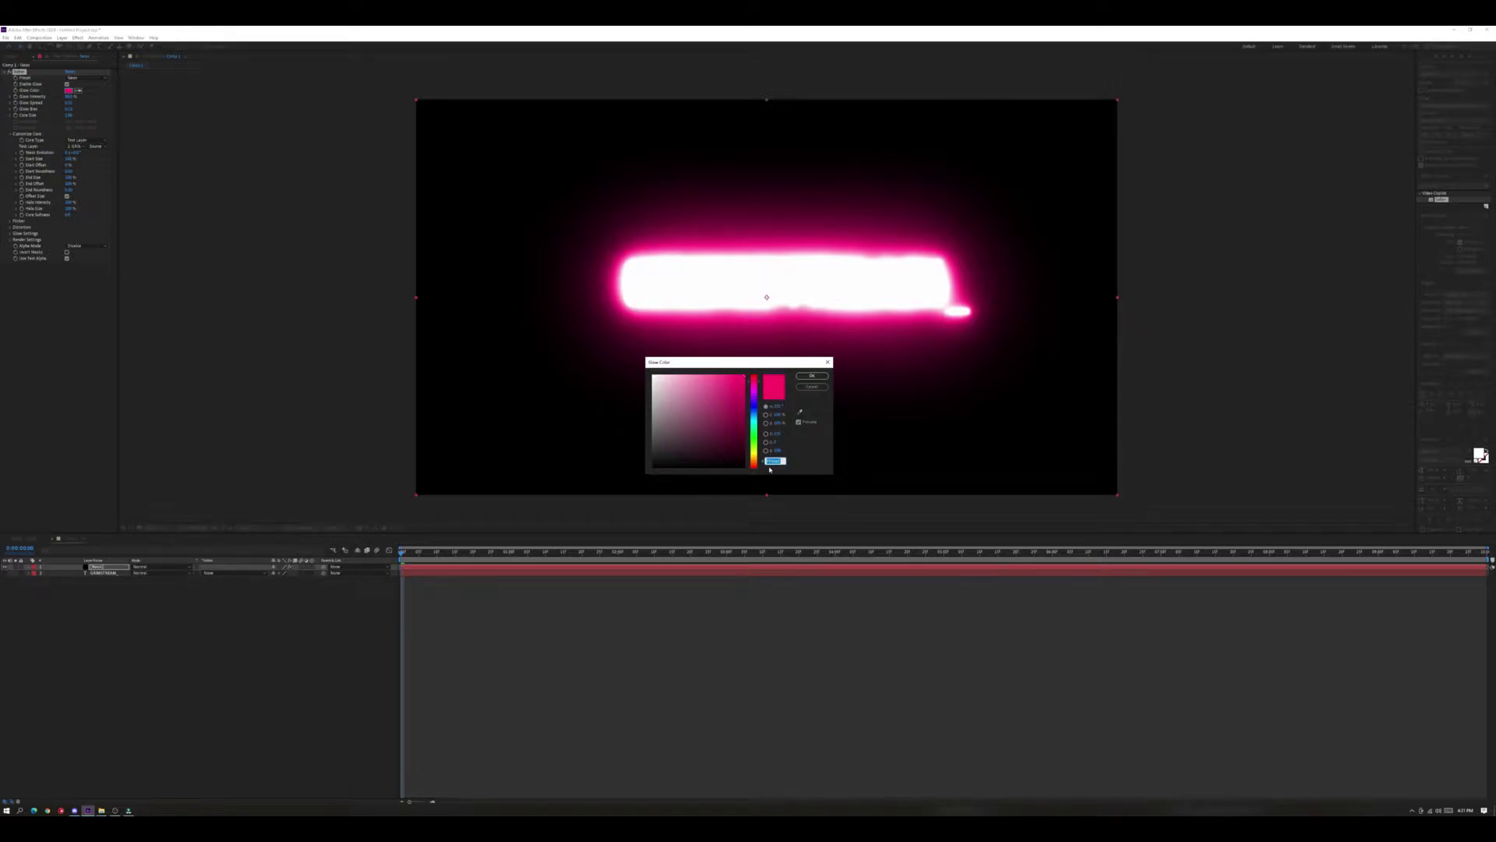
text(55)
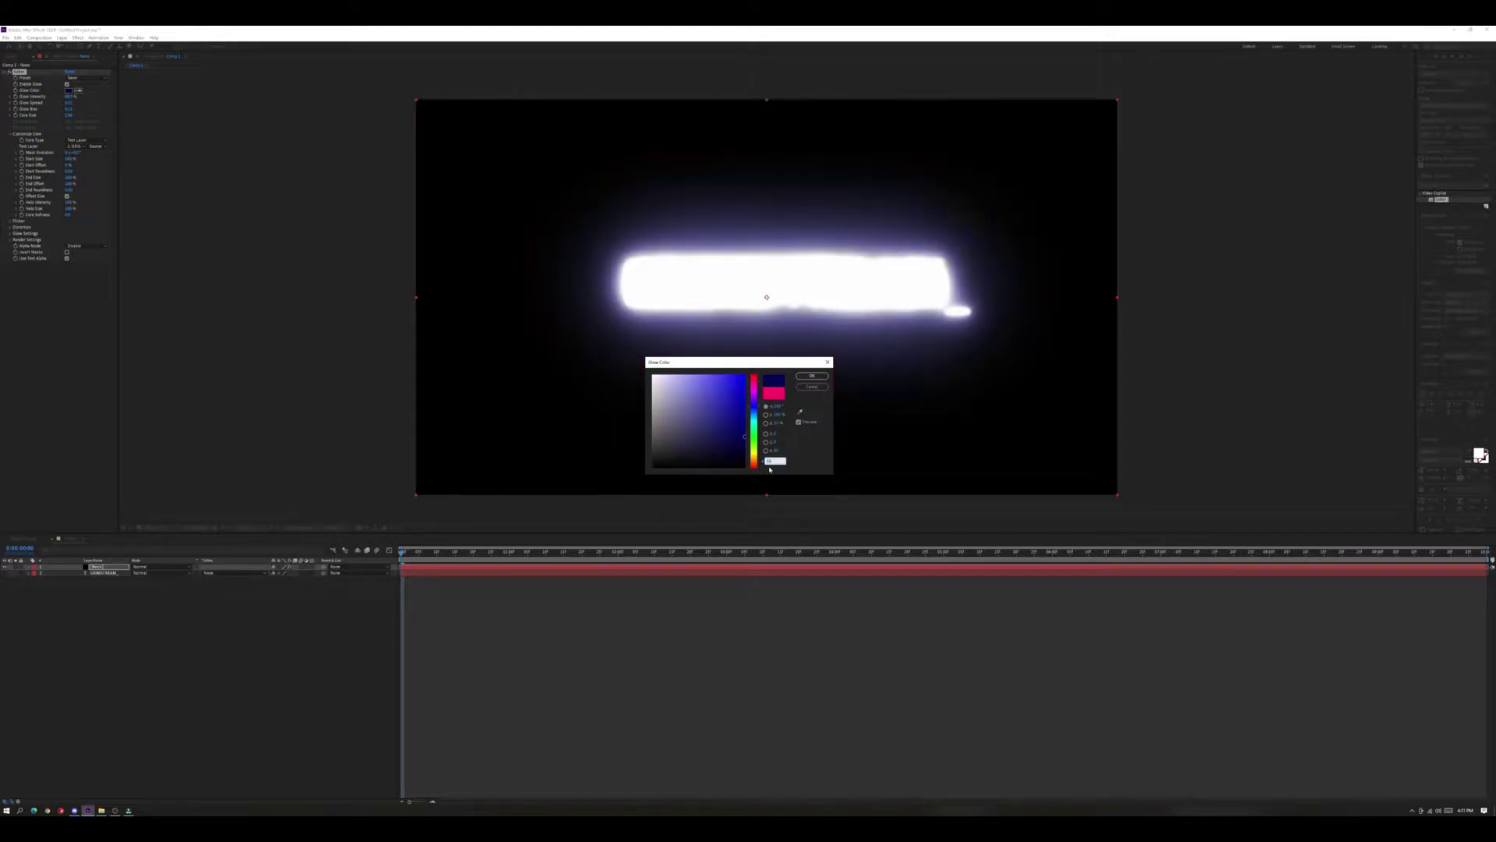
text(ffff)
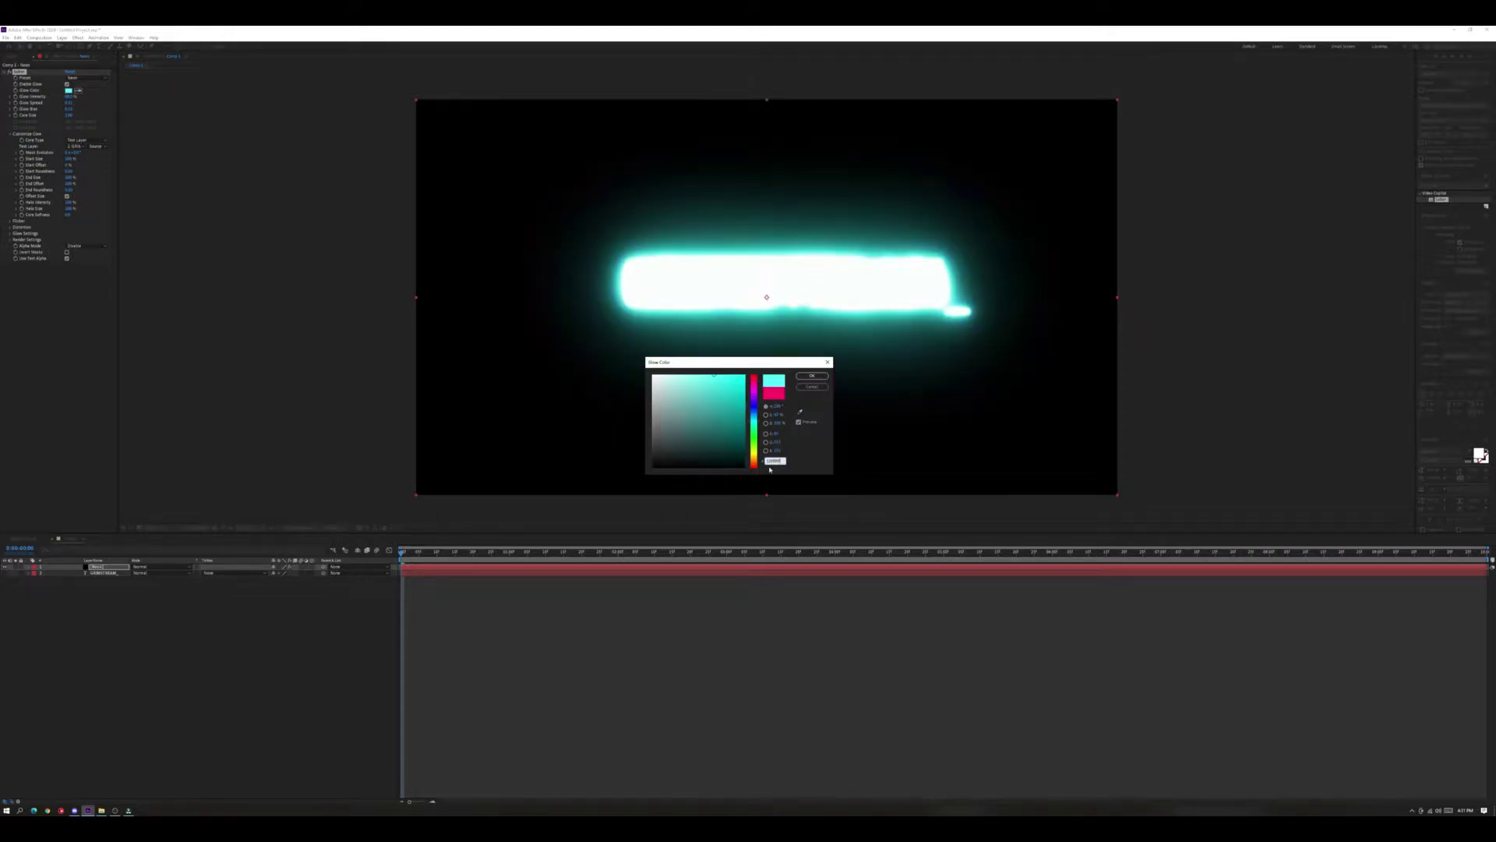
click(811, 376)
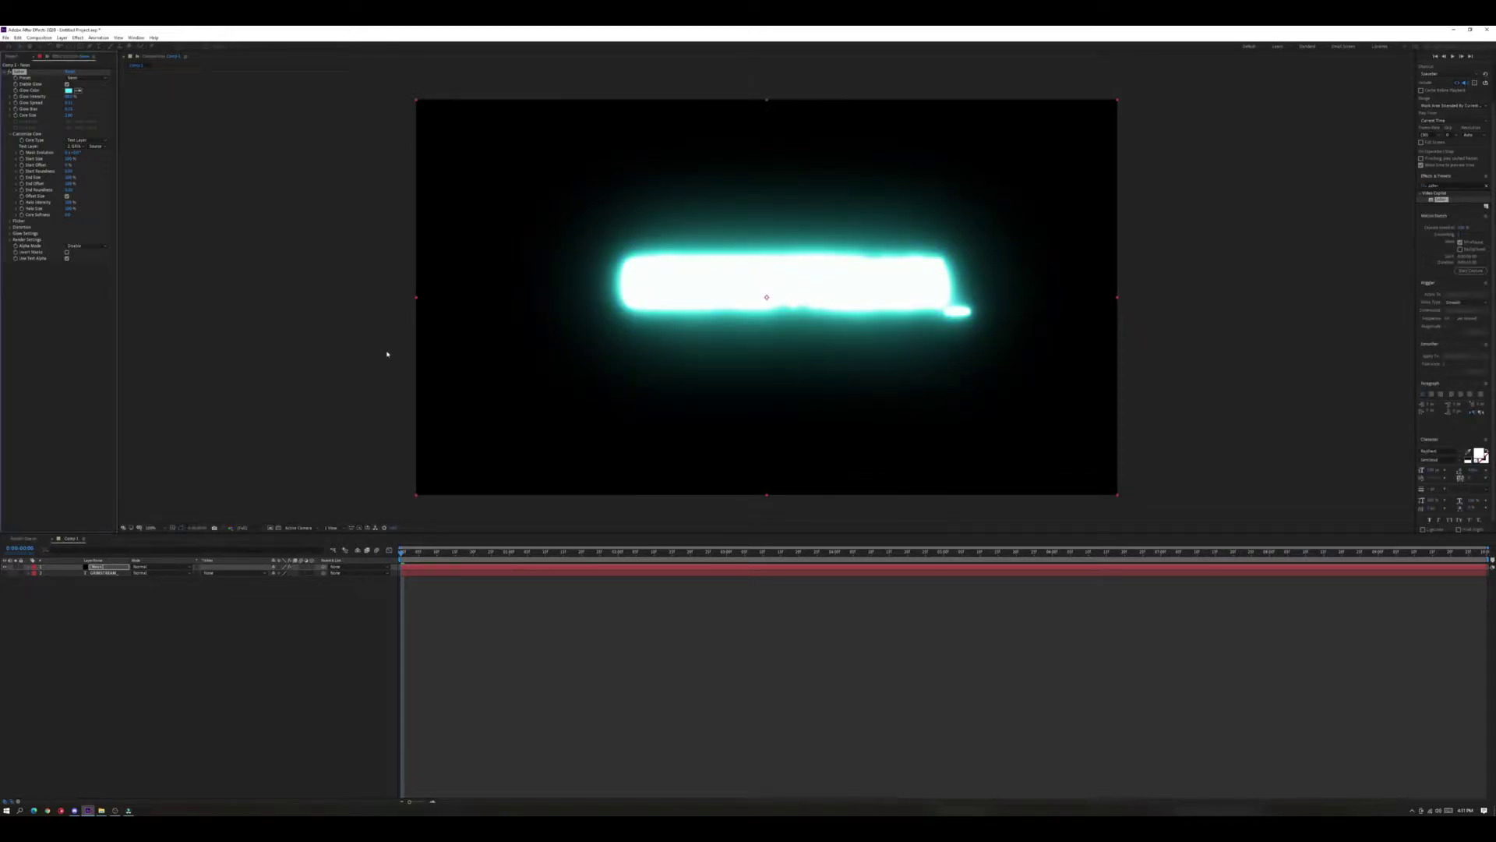
Lower the Saber glow intensity, set the glow spread to 0.13, and adjust the glow bias.
click(68, 96)
key(Tab)
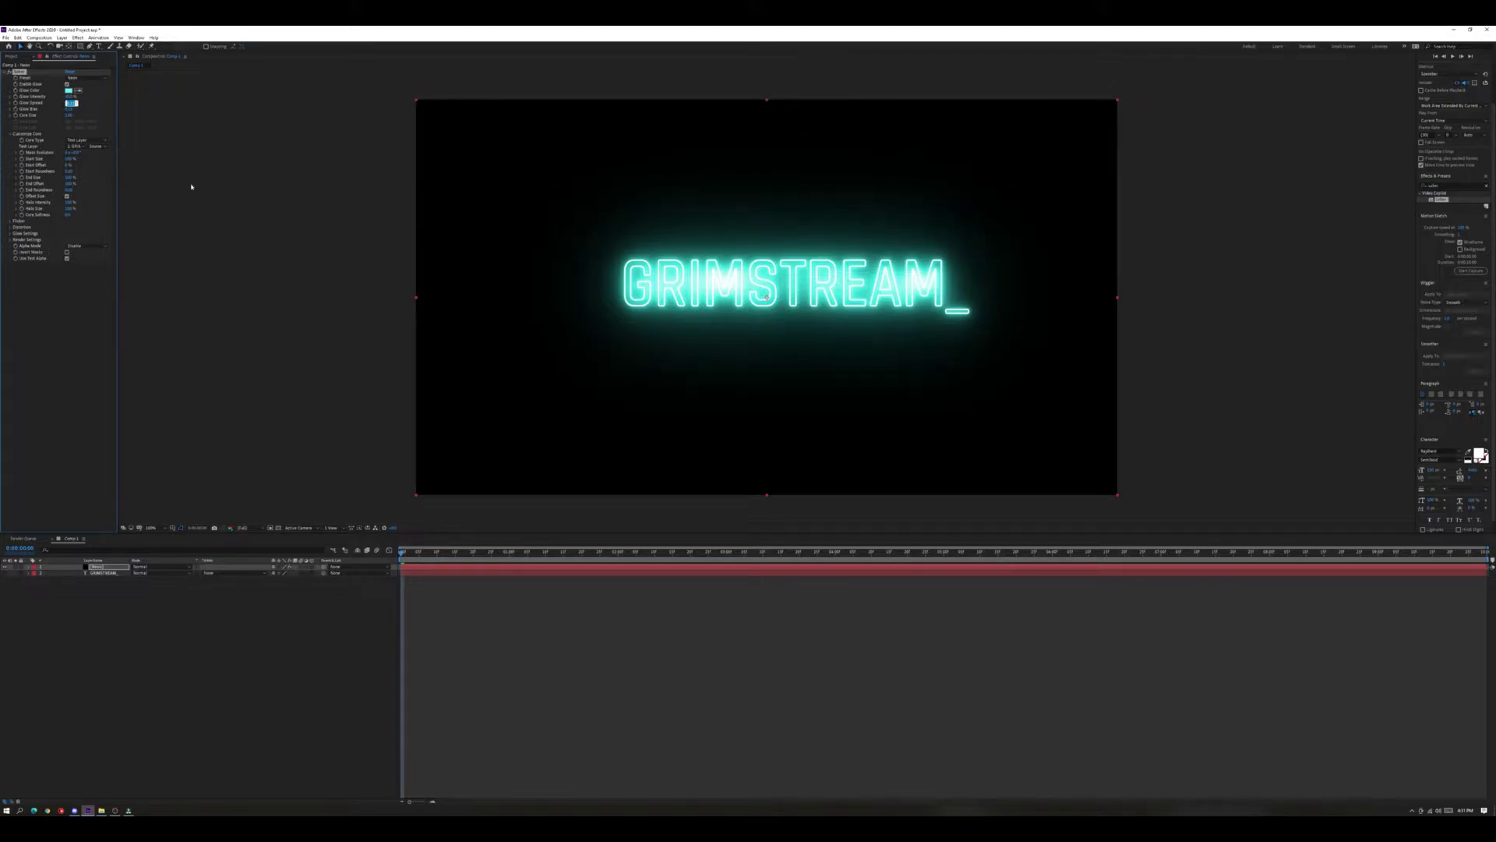
text(0.13)
key(Tab)
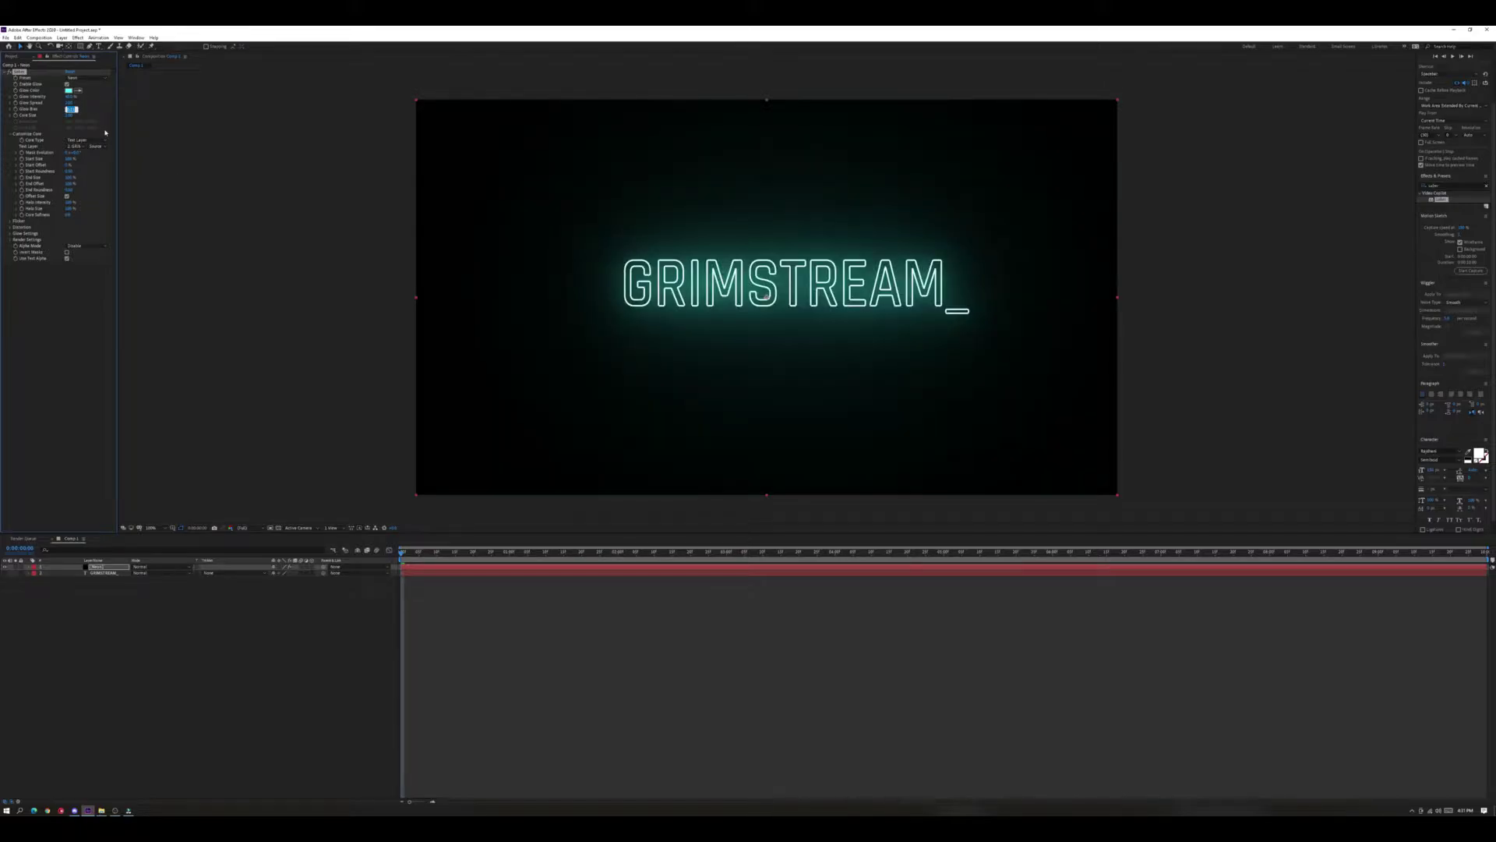
key(Tab)
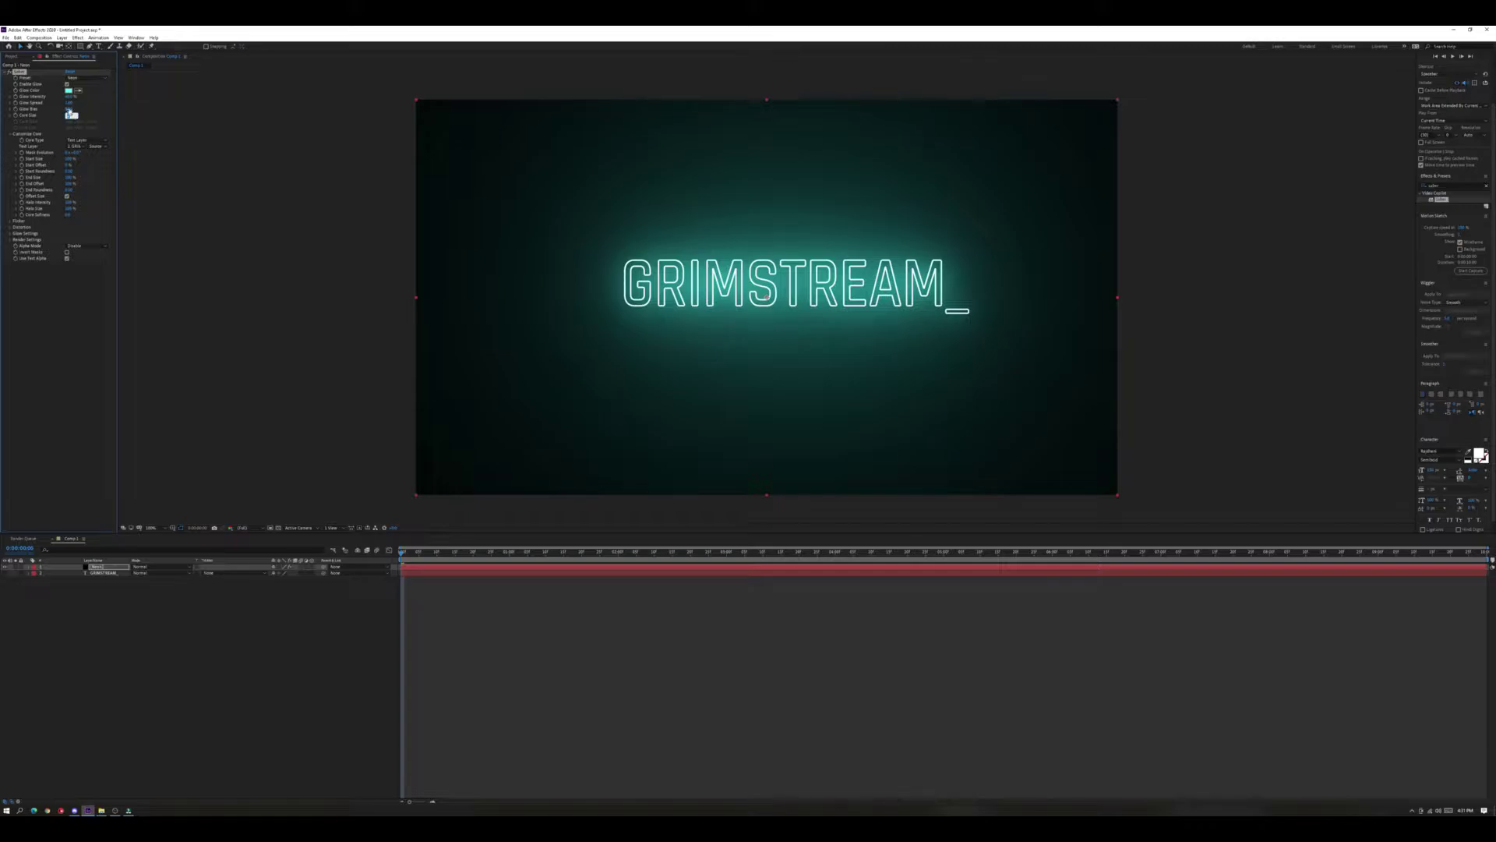
Rebalance the Saber glow spread and glow bias, and thin the core size.
click(71, 102)
key(Tab)
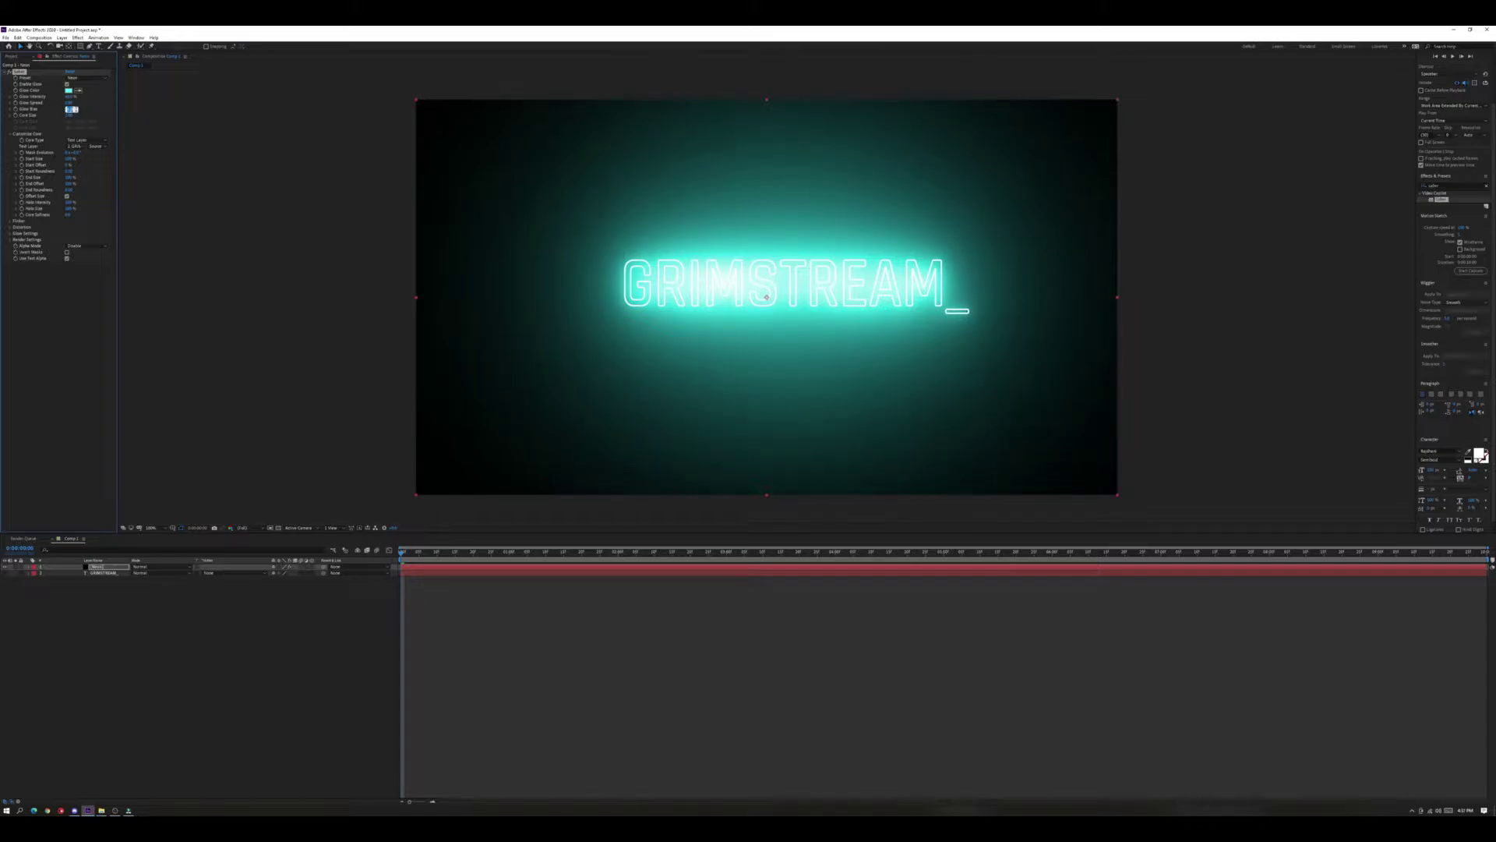
click(71, 102)
key(Tab)
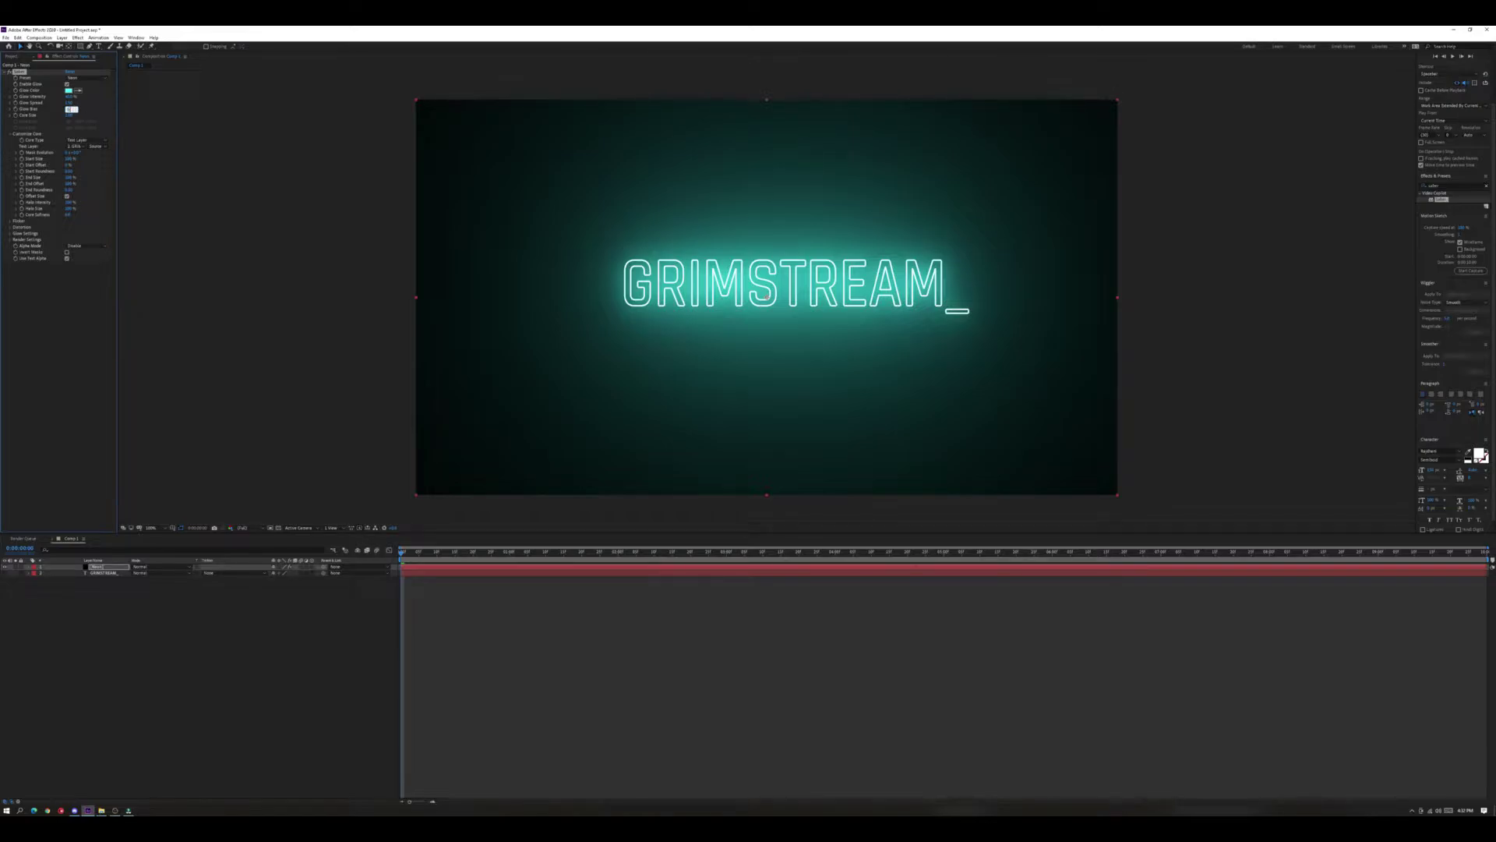
key(Tab)
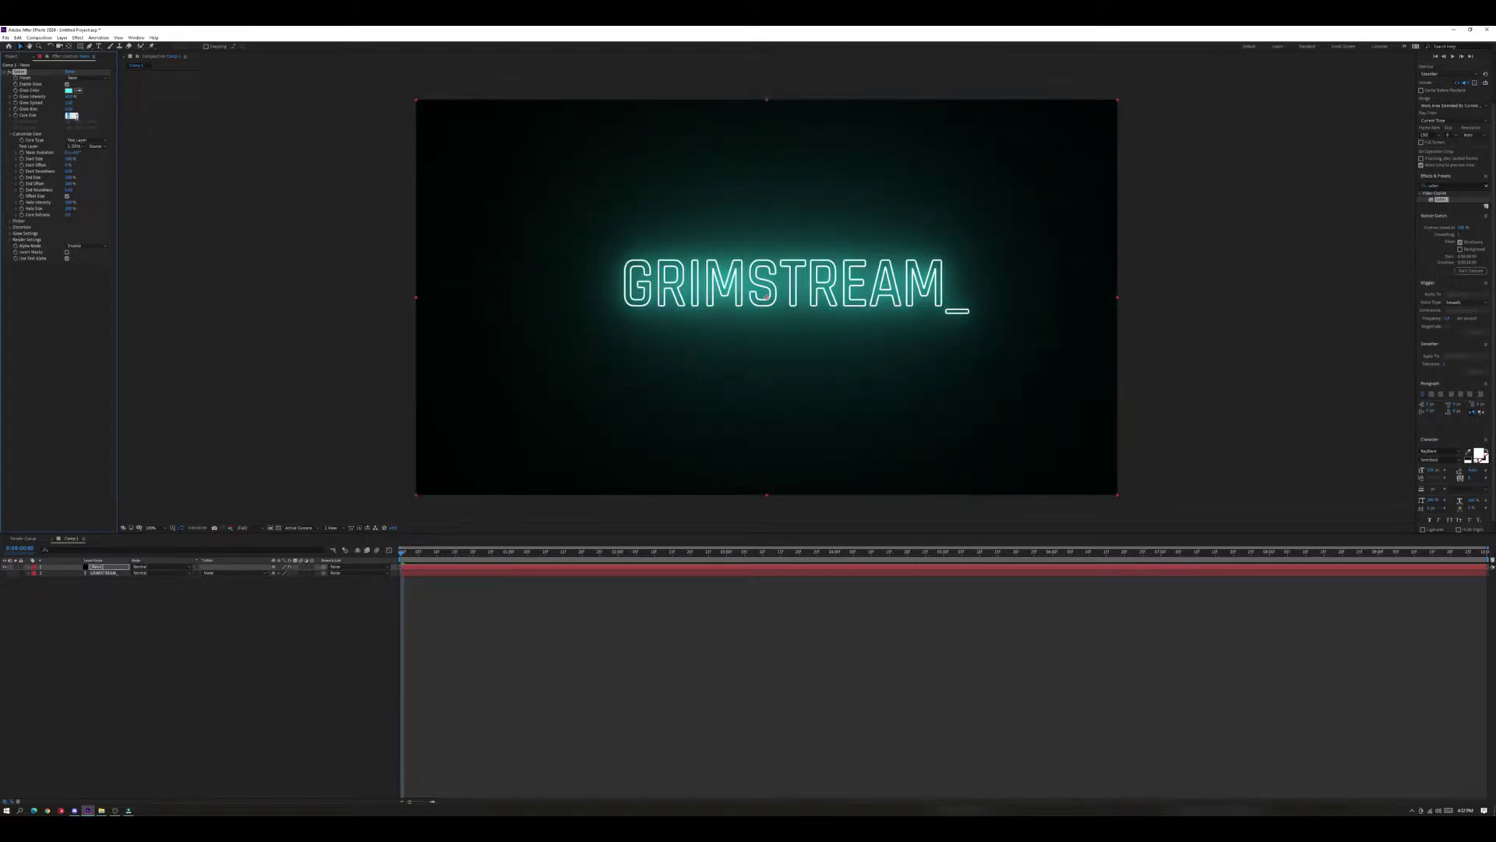
key(Tab)
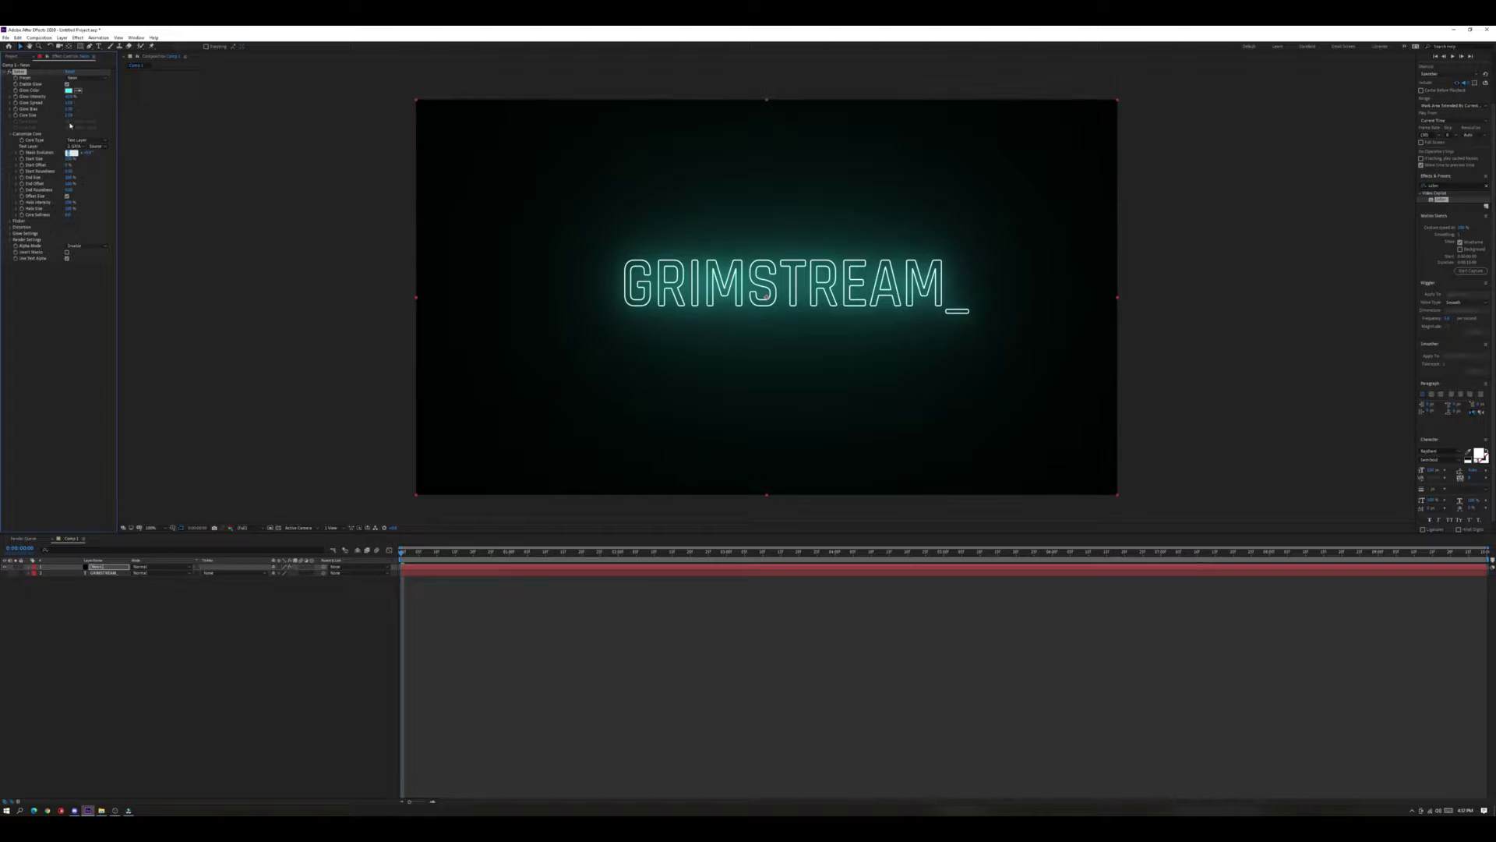
Fine-tune Saber's core size and glow spread for a soft halo around the thin letter outlines.
click(69, 115)
key(Tab)
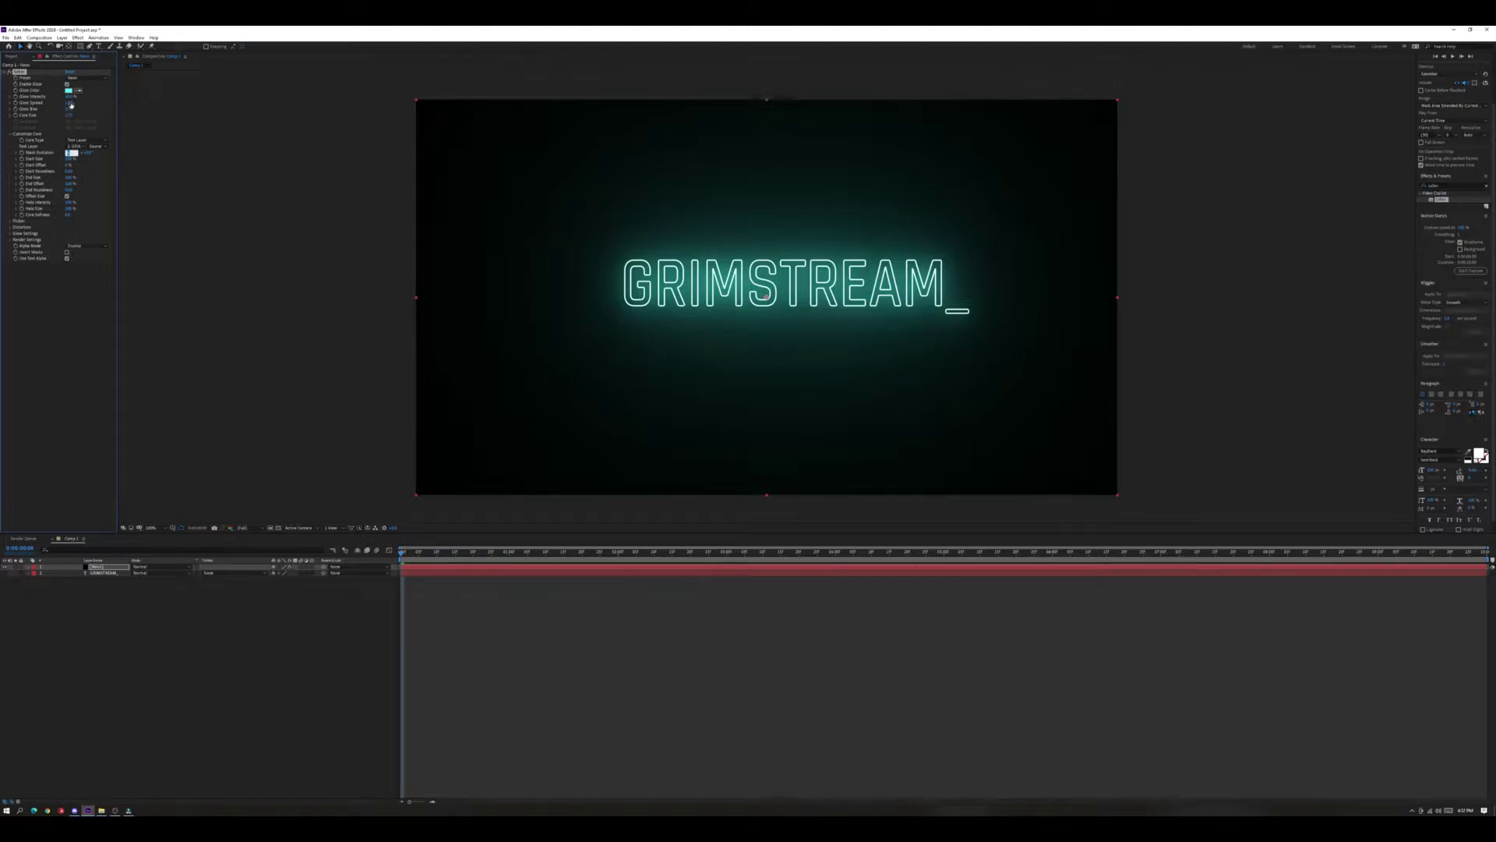
click(70, 104)
key(Tab)
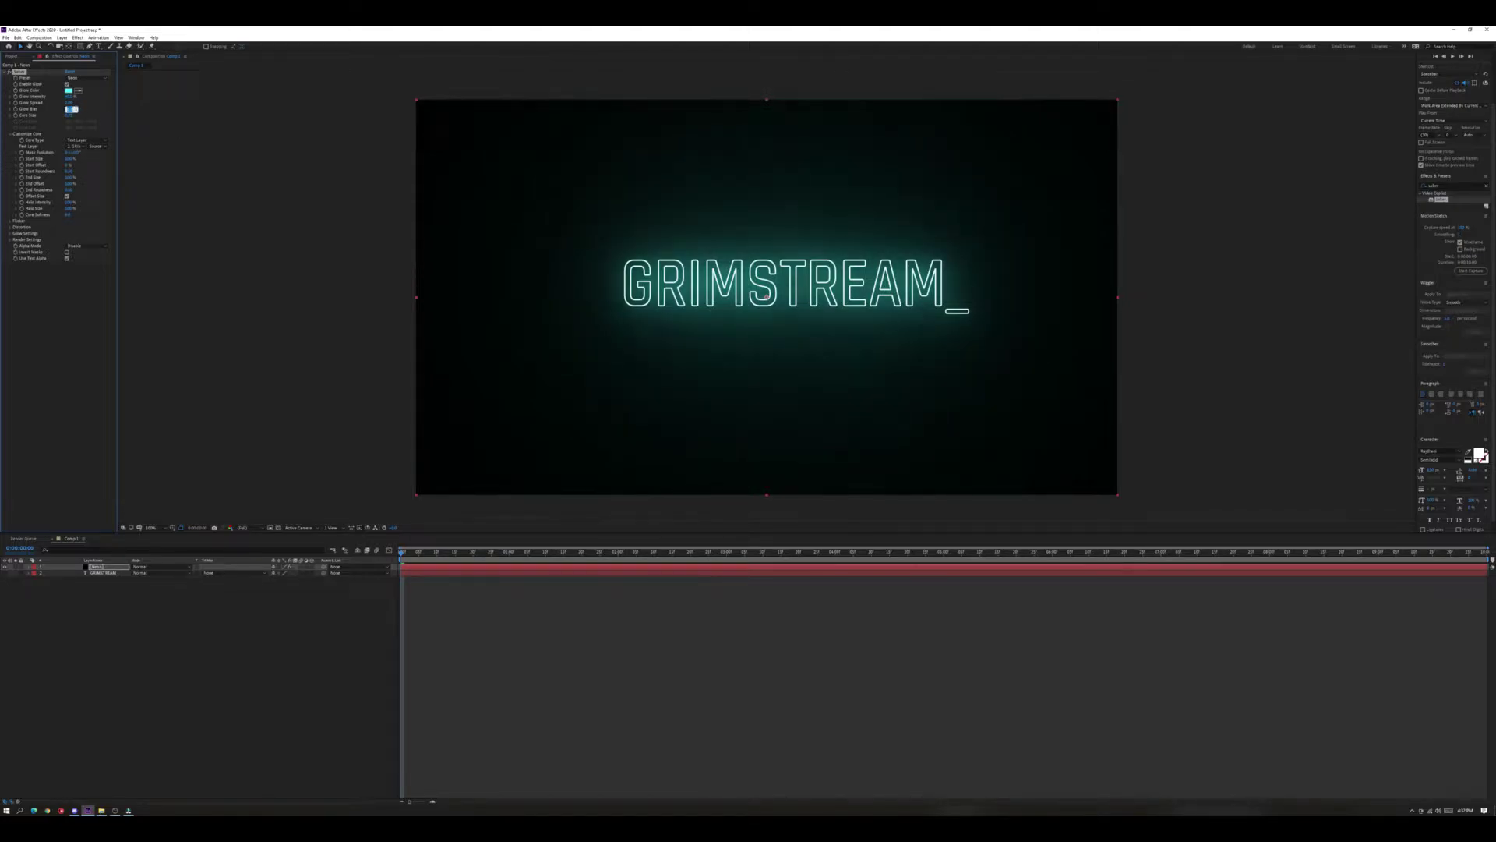
click(69, 103)
key(Tab)
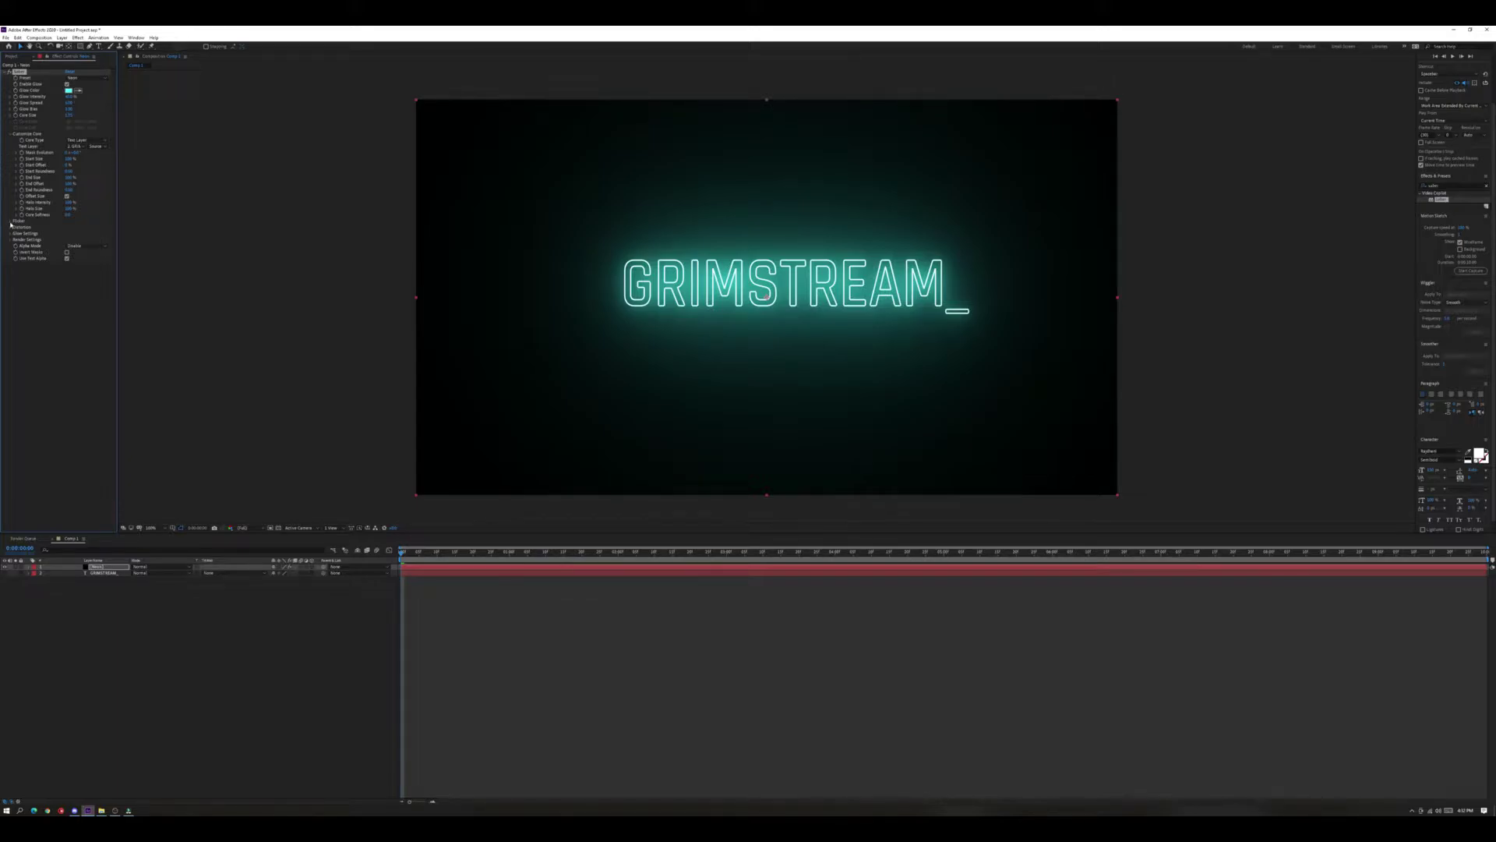
Set Saber's flicker intensity to 50% and its flicker speed to 30.
click(10, 221)
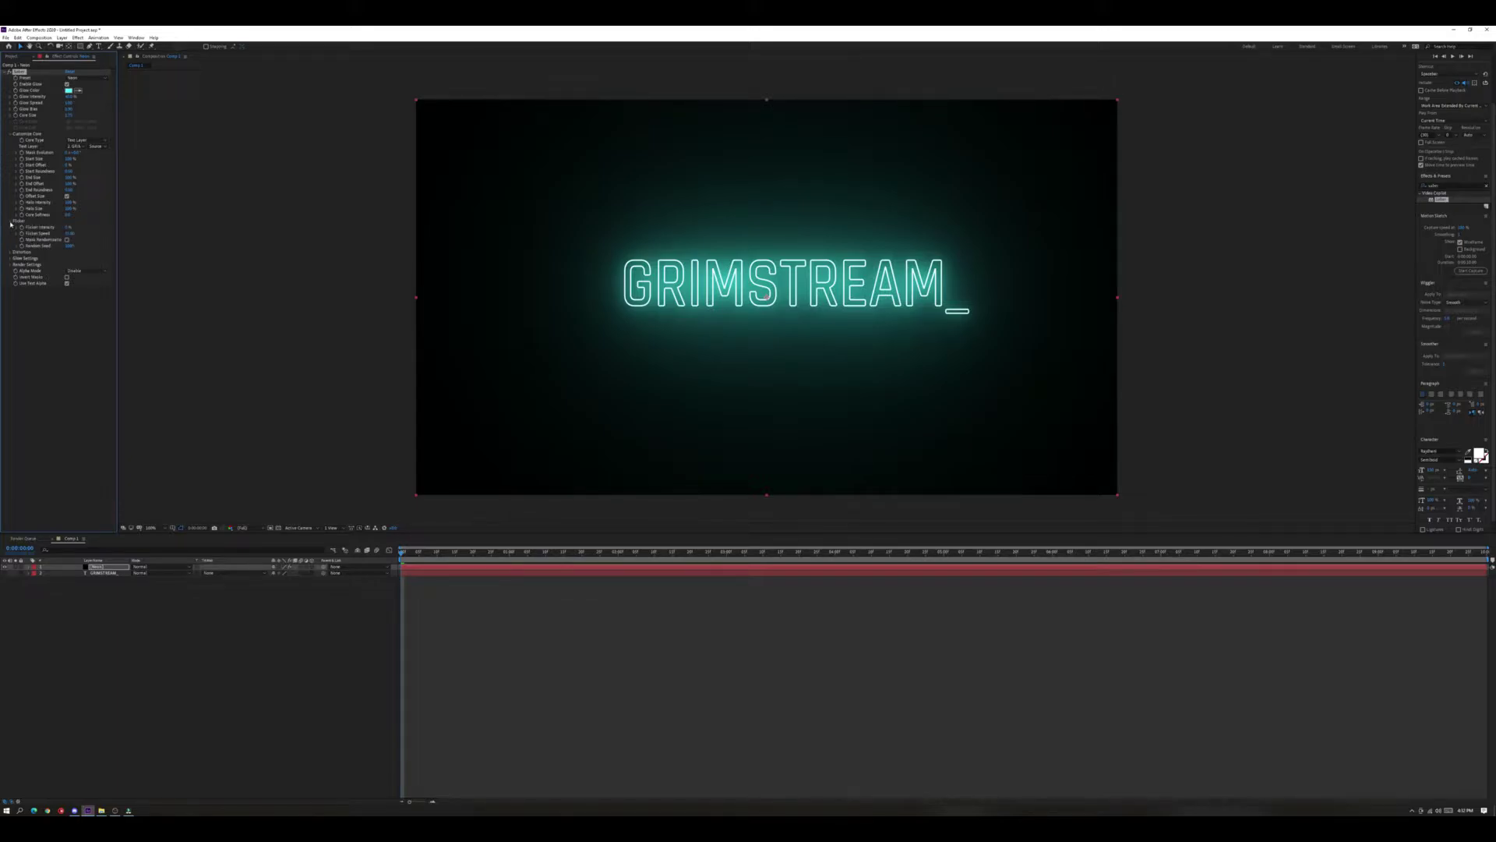
click(68, 227)
text(50)
key(Tab)
text(30)
key(Tab)
click(244, 287)
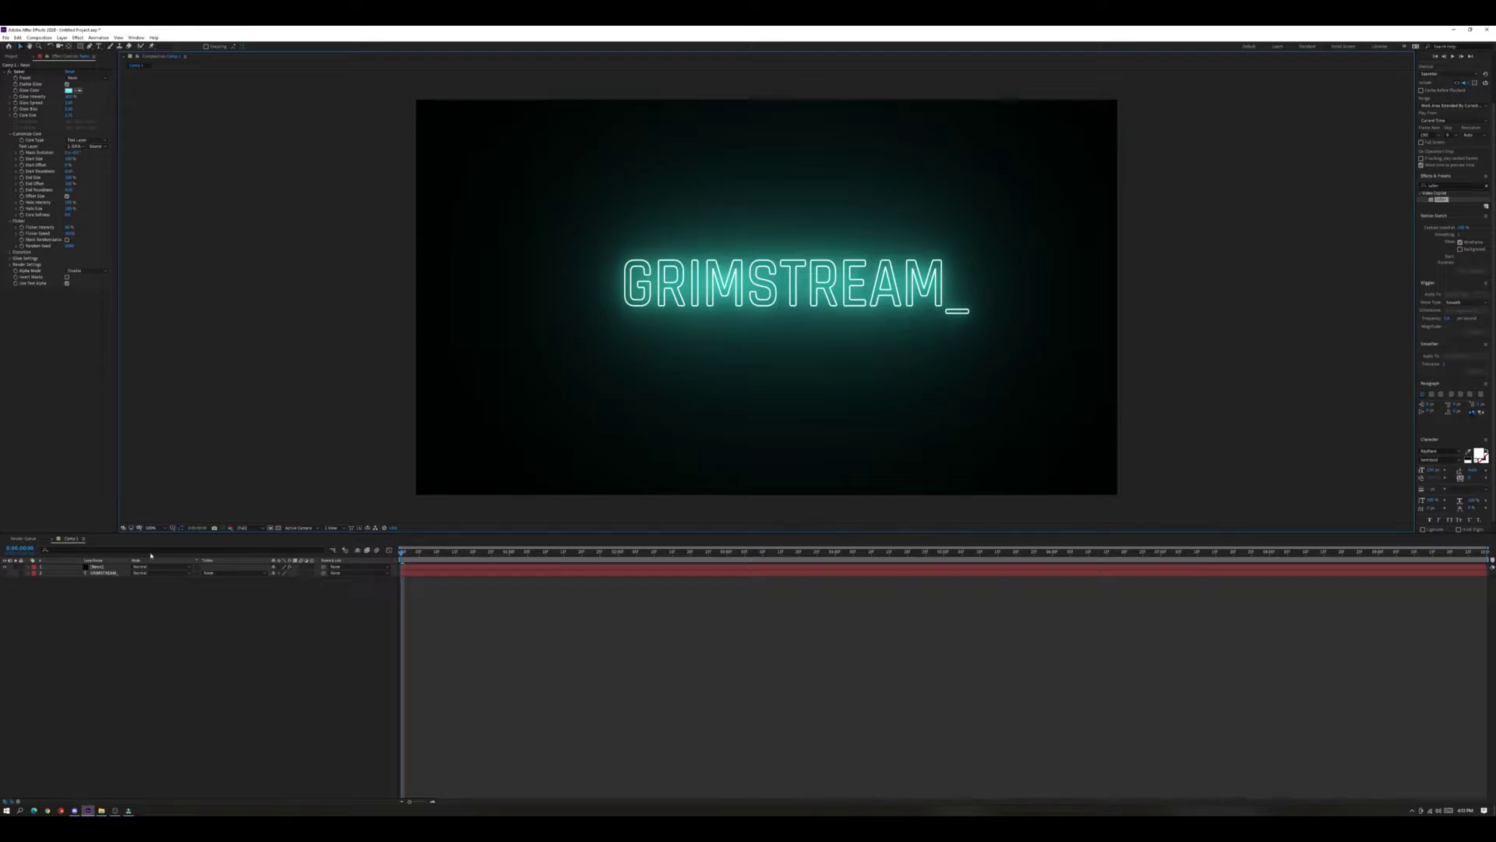
Start keyframing the Neon layer's opacity at frame 0 with a value of 0%.
click(118, 568)
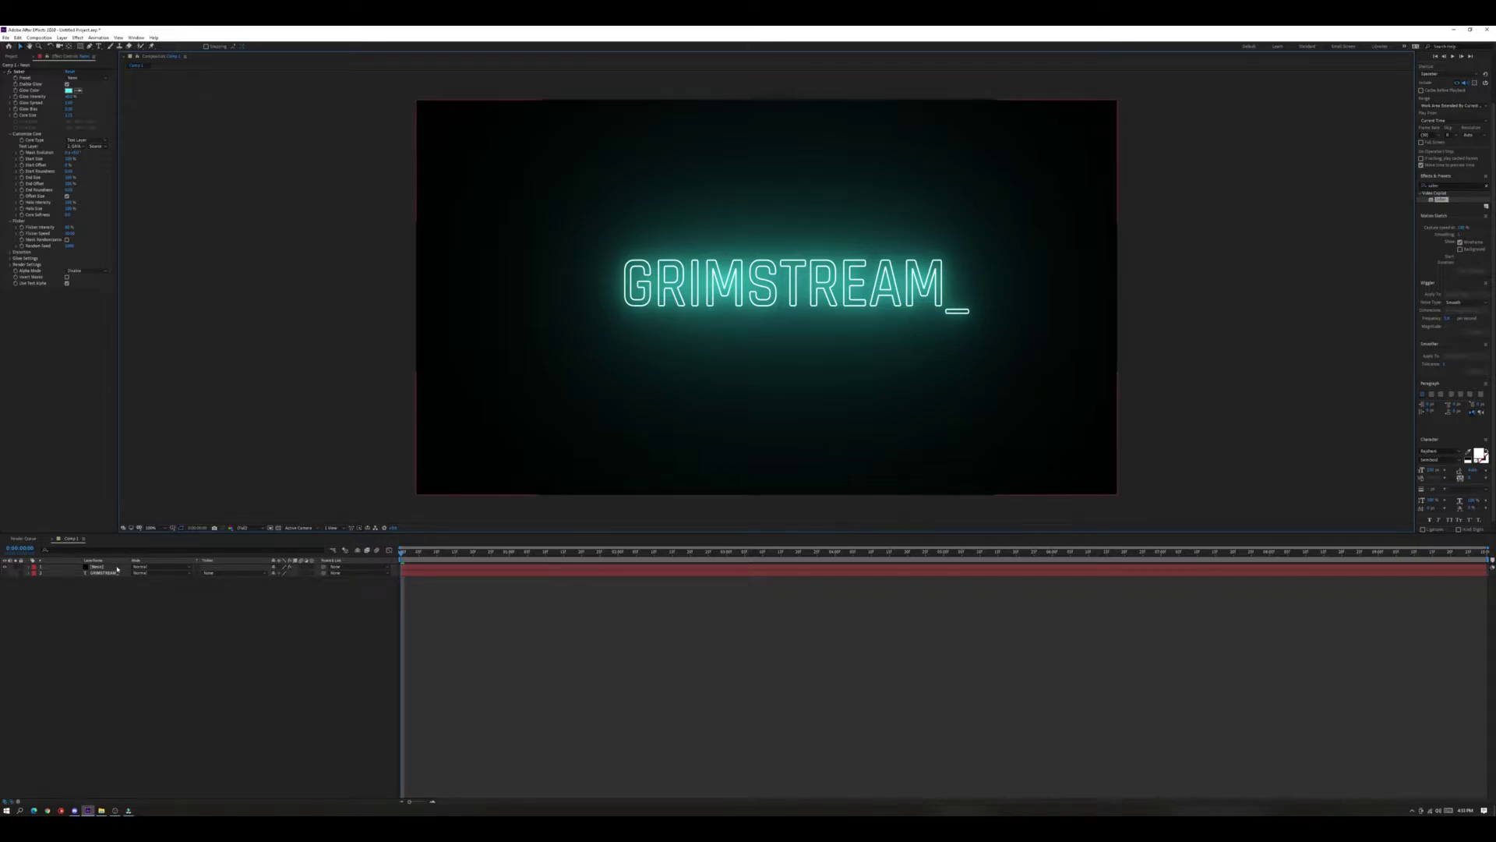
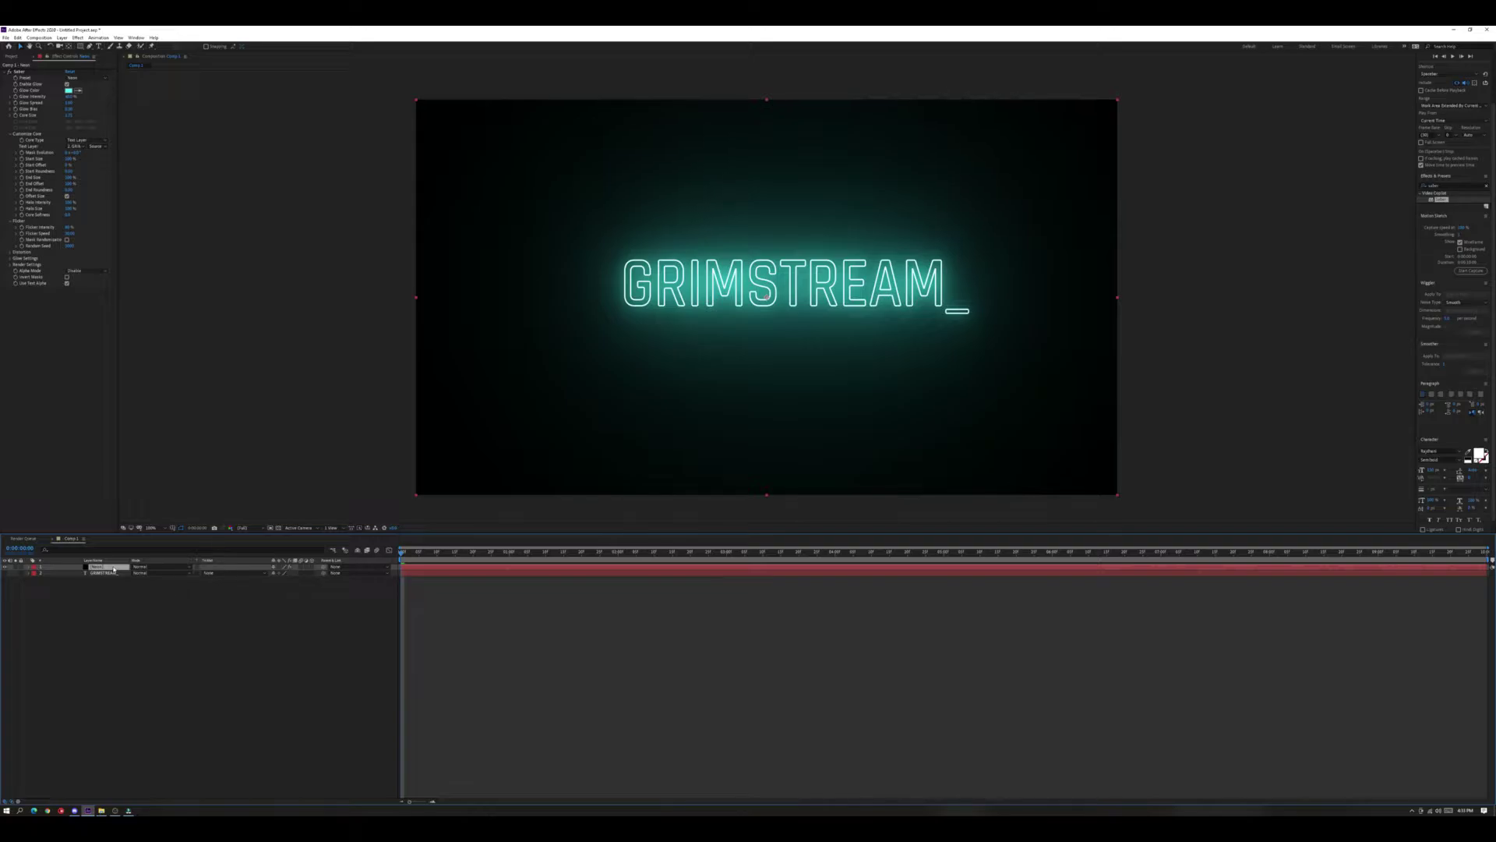
key(t)
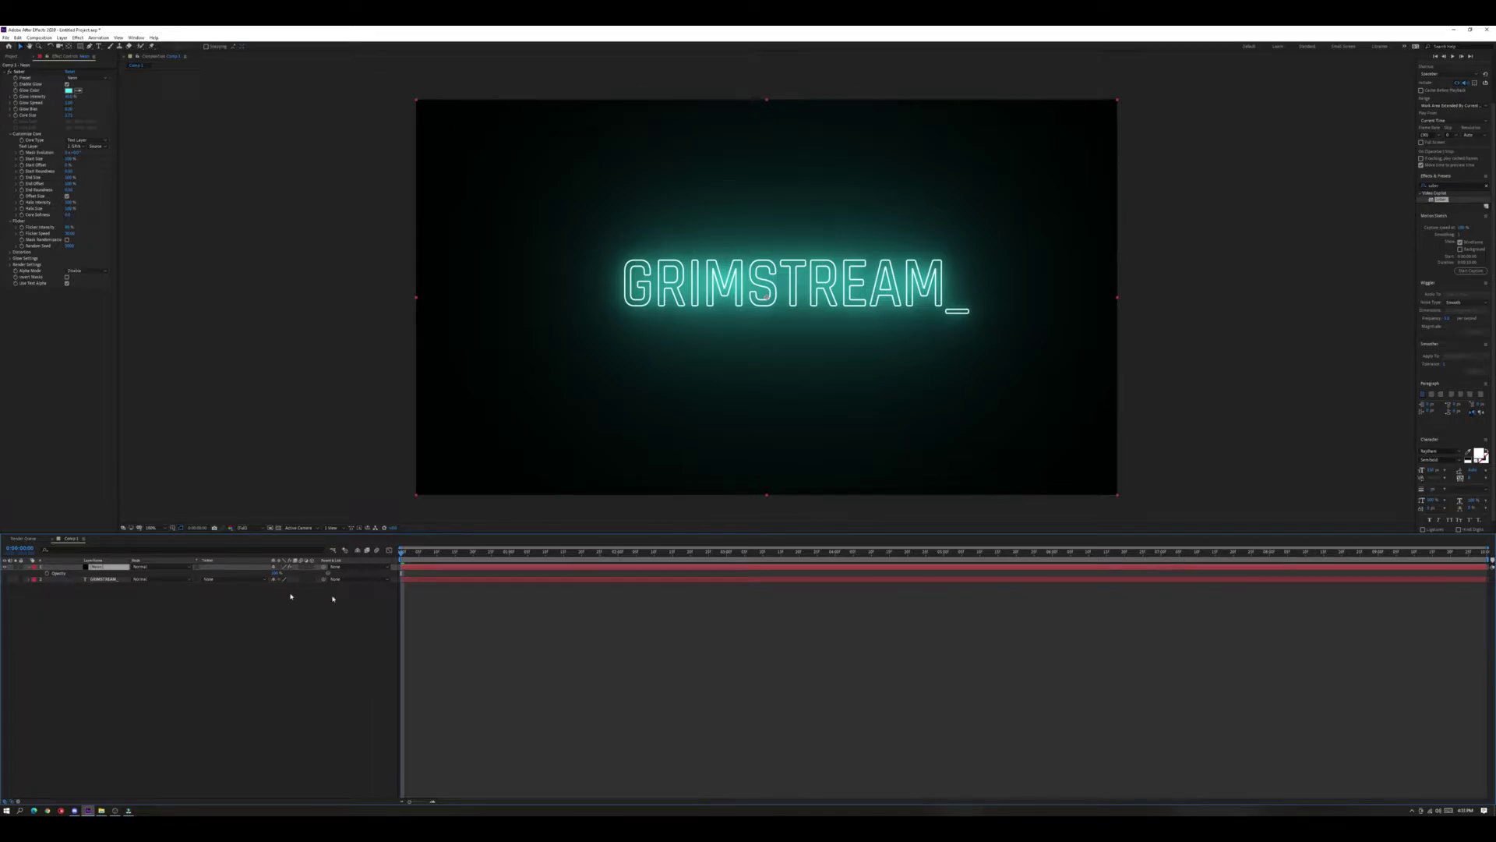
key(space)
click(46, 574)
click(275, 573)
text(0)
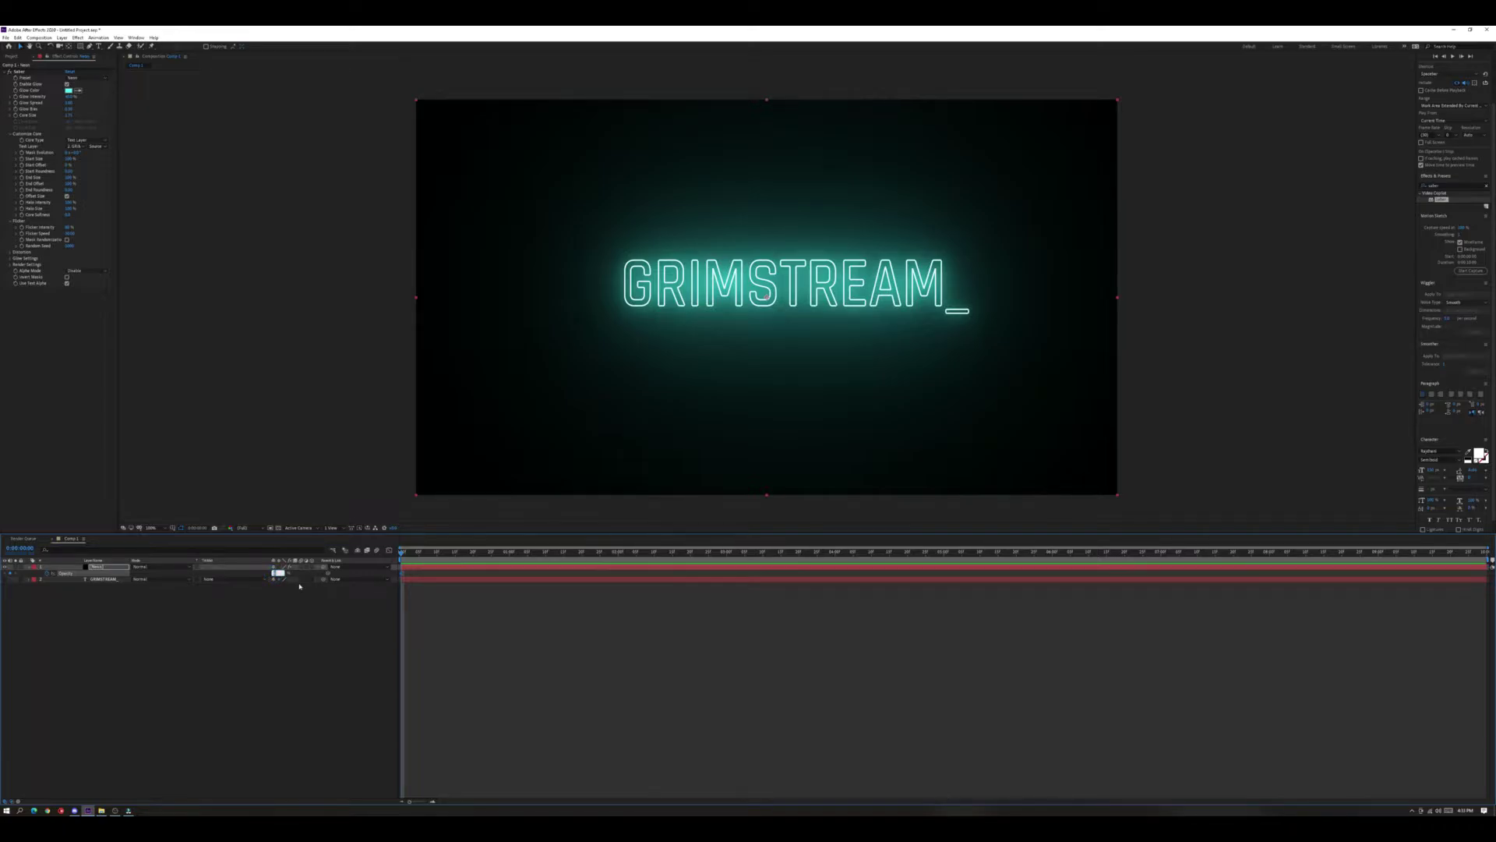
key(Return)
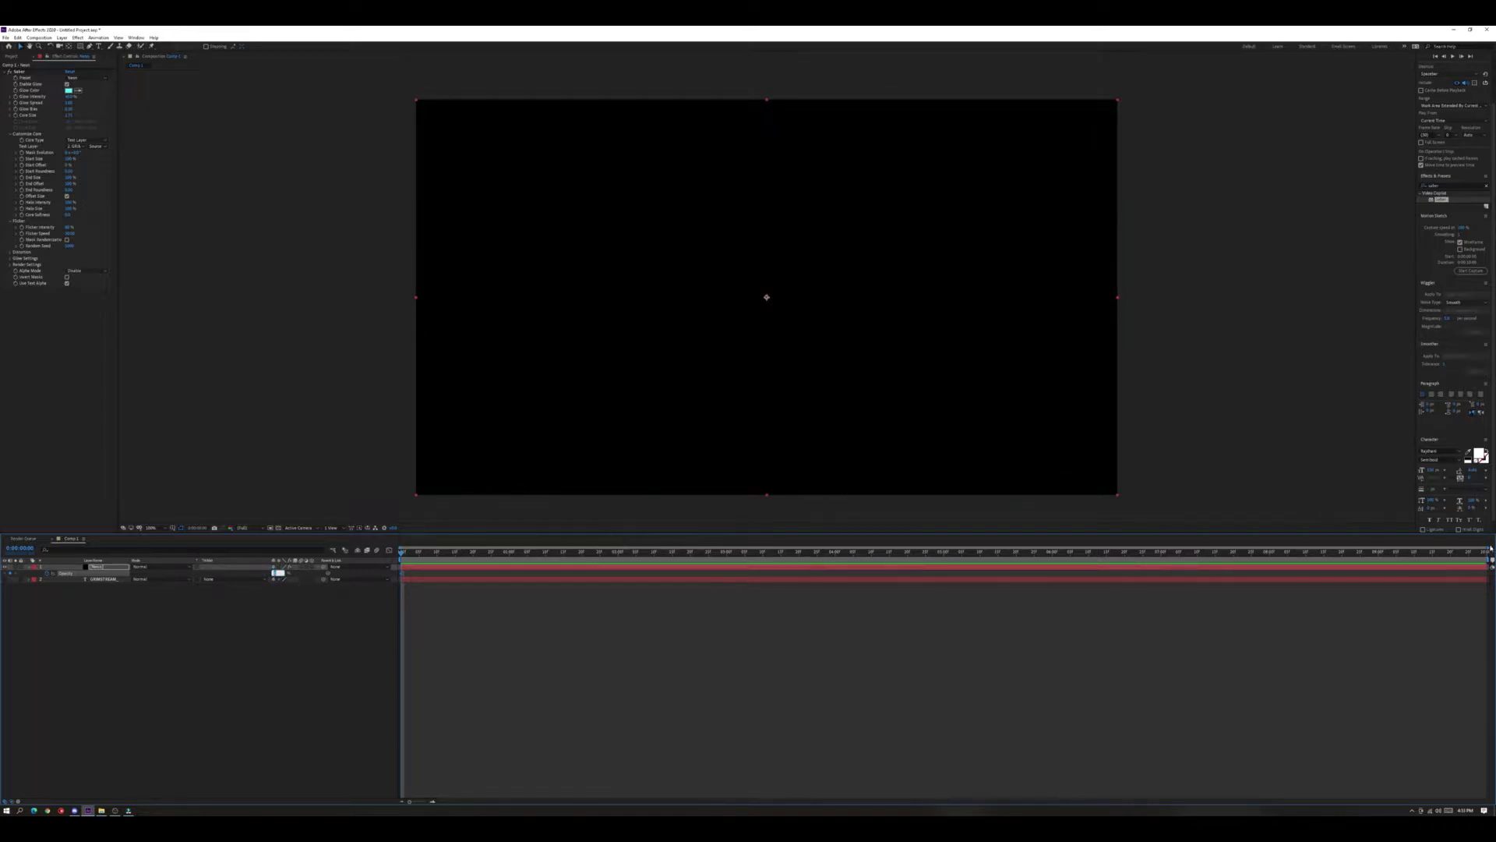
Add a bright opacity keyframe to the Neon layer at frame 3 and a 20% keyframe at frame 4.
drag(1490, 550, 619, 550)
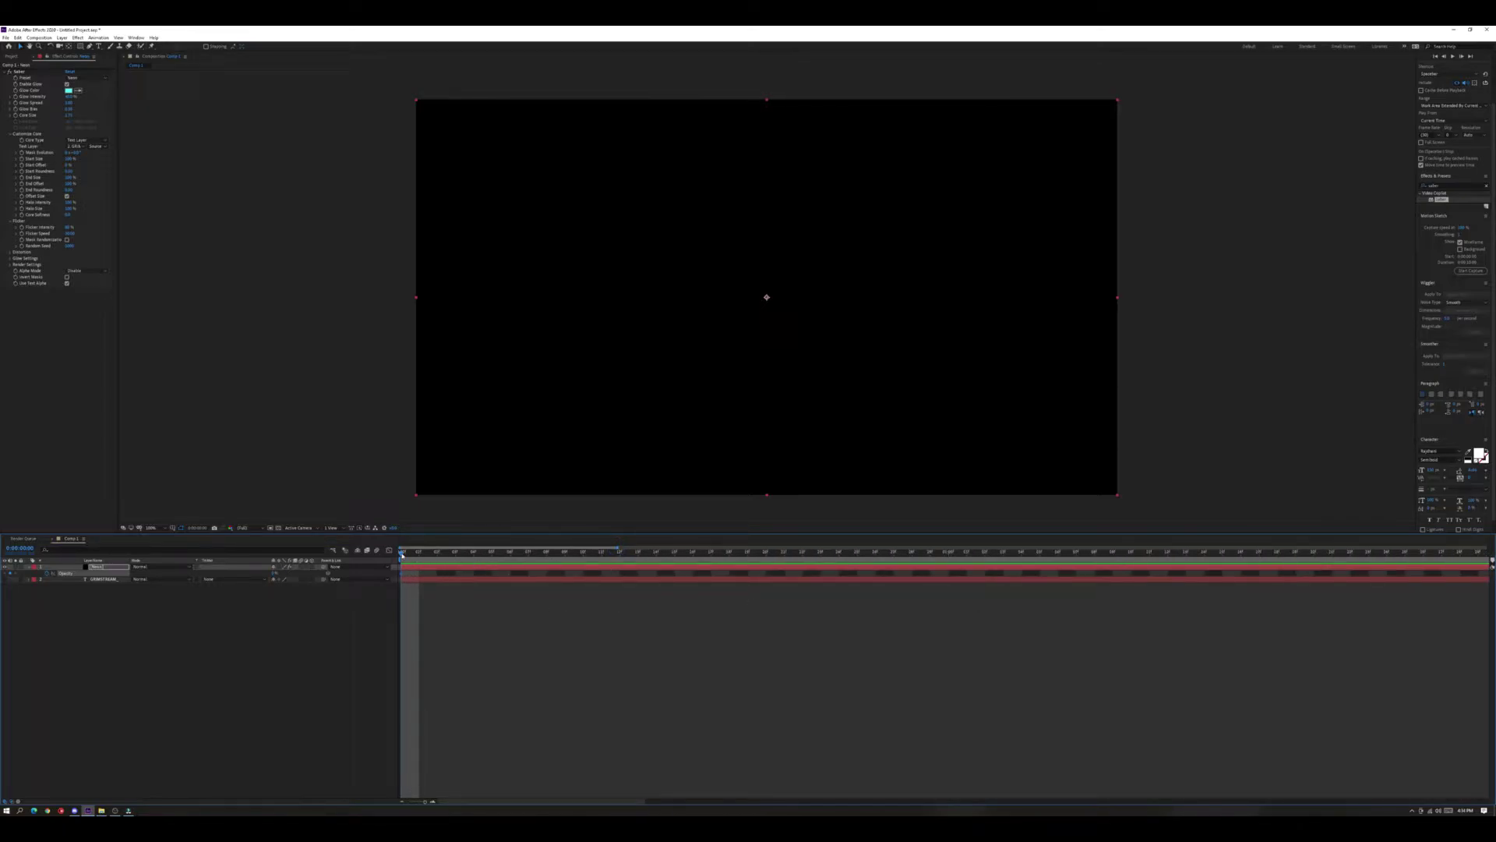
drag(402, 555, 450, 557)
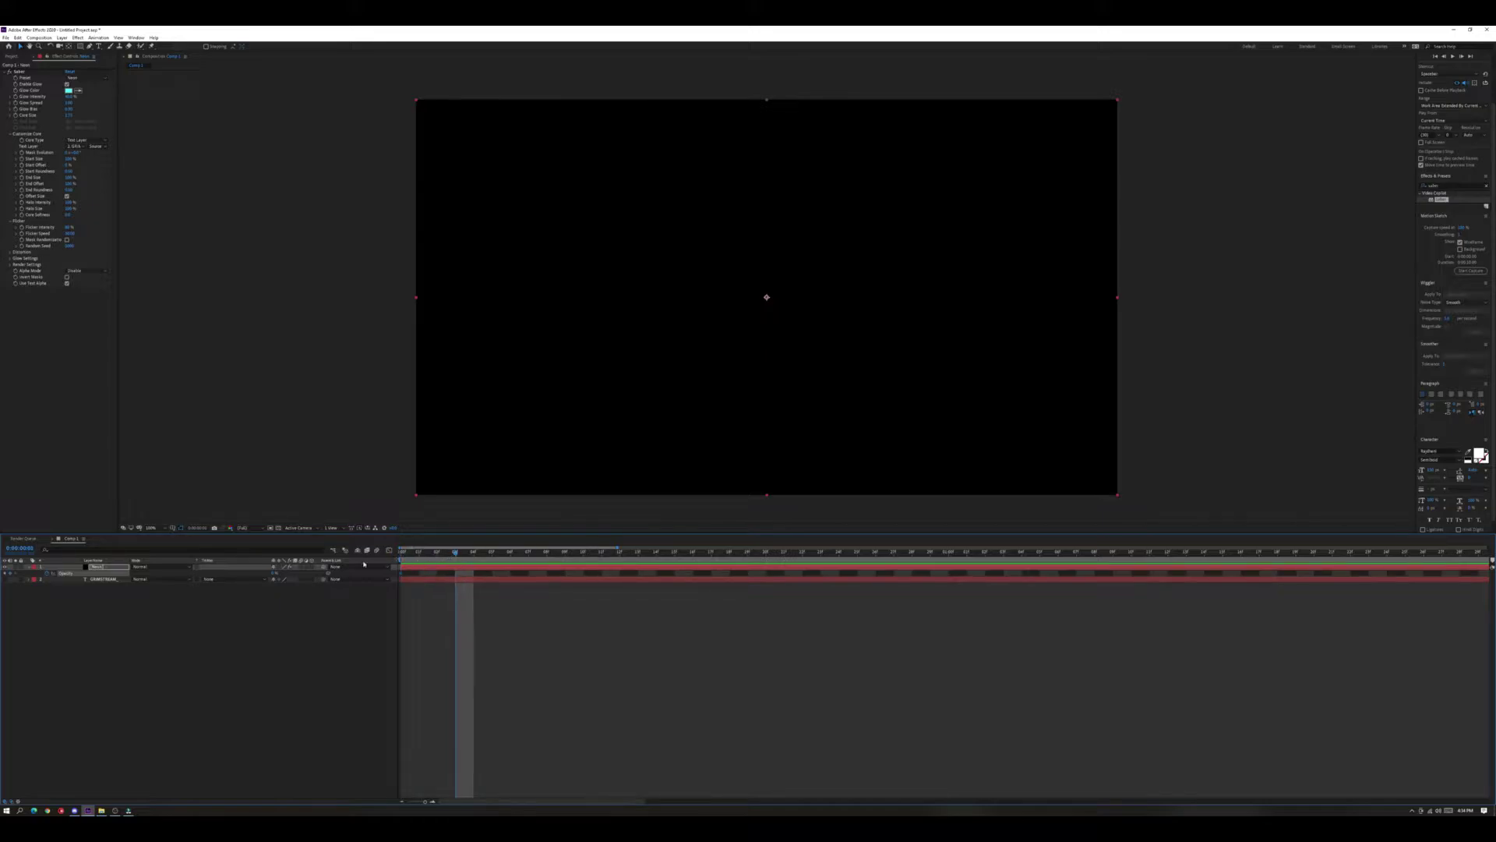
click(274, 575)
key(Return)
key(Page_Down)
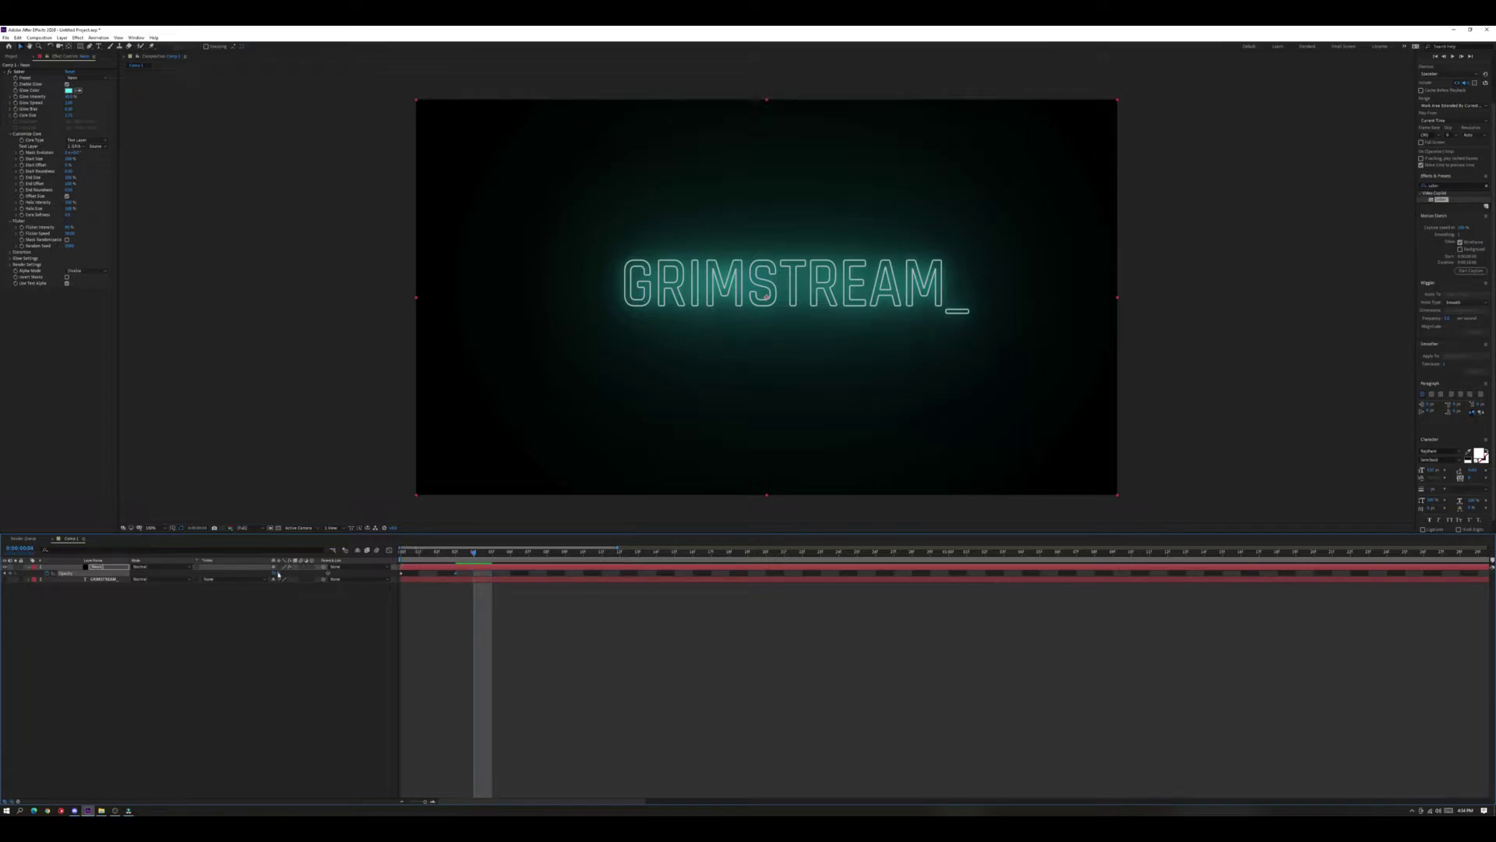
click(273, 574)
text(20)
key(Return)
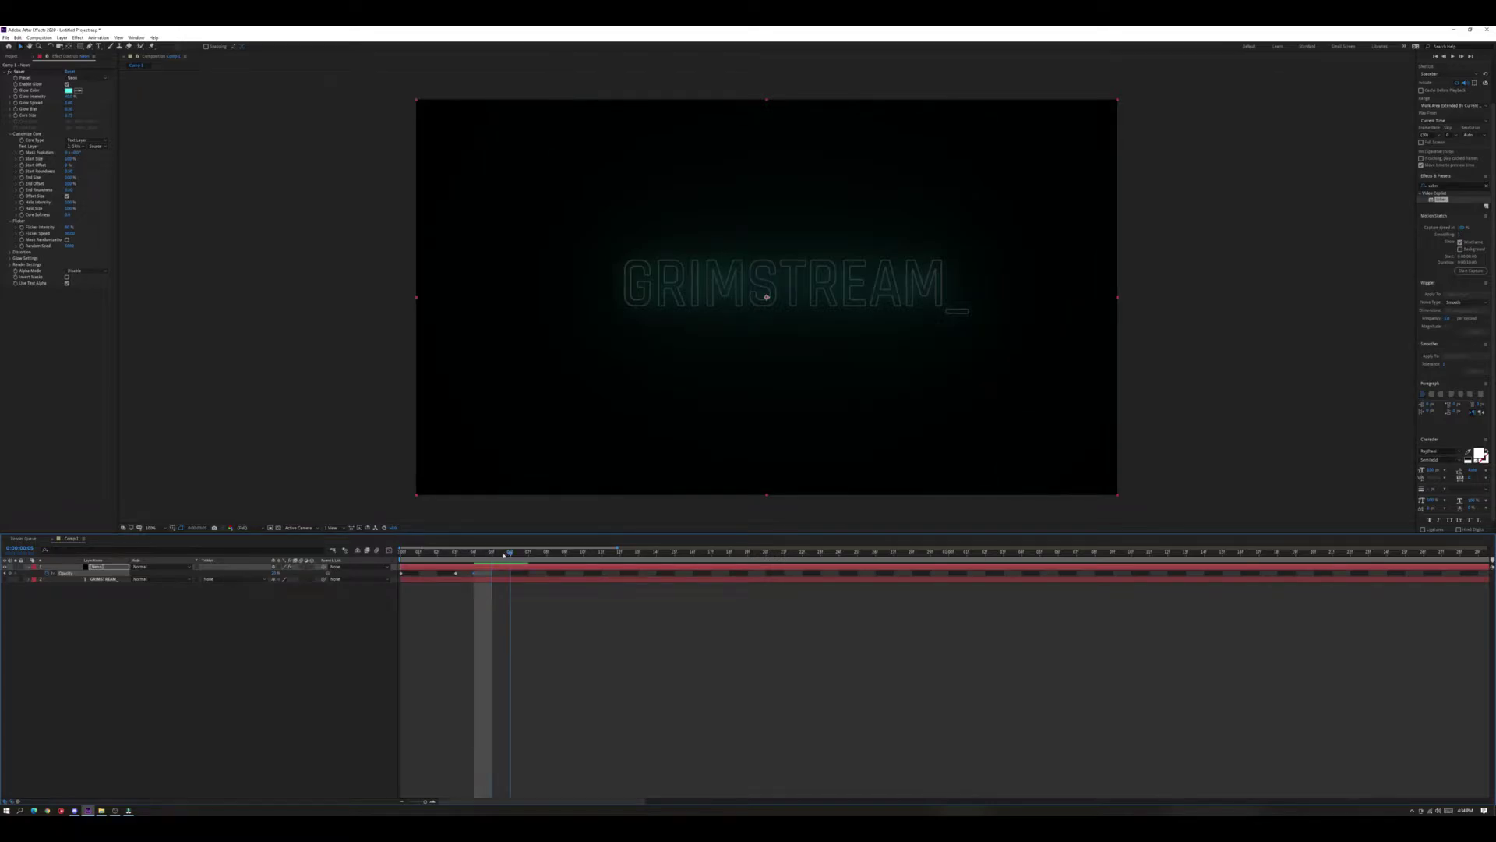
Continue the Neon layer's flicker with a bright opacity keyframe at frame 6 and a dimmer one at frame 7.
click(505, 554)
click(277, 572)
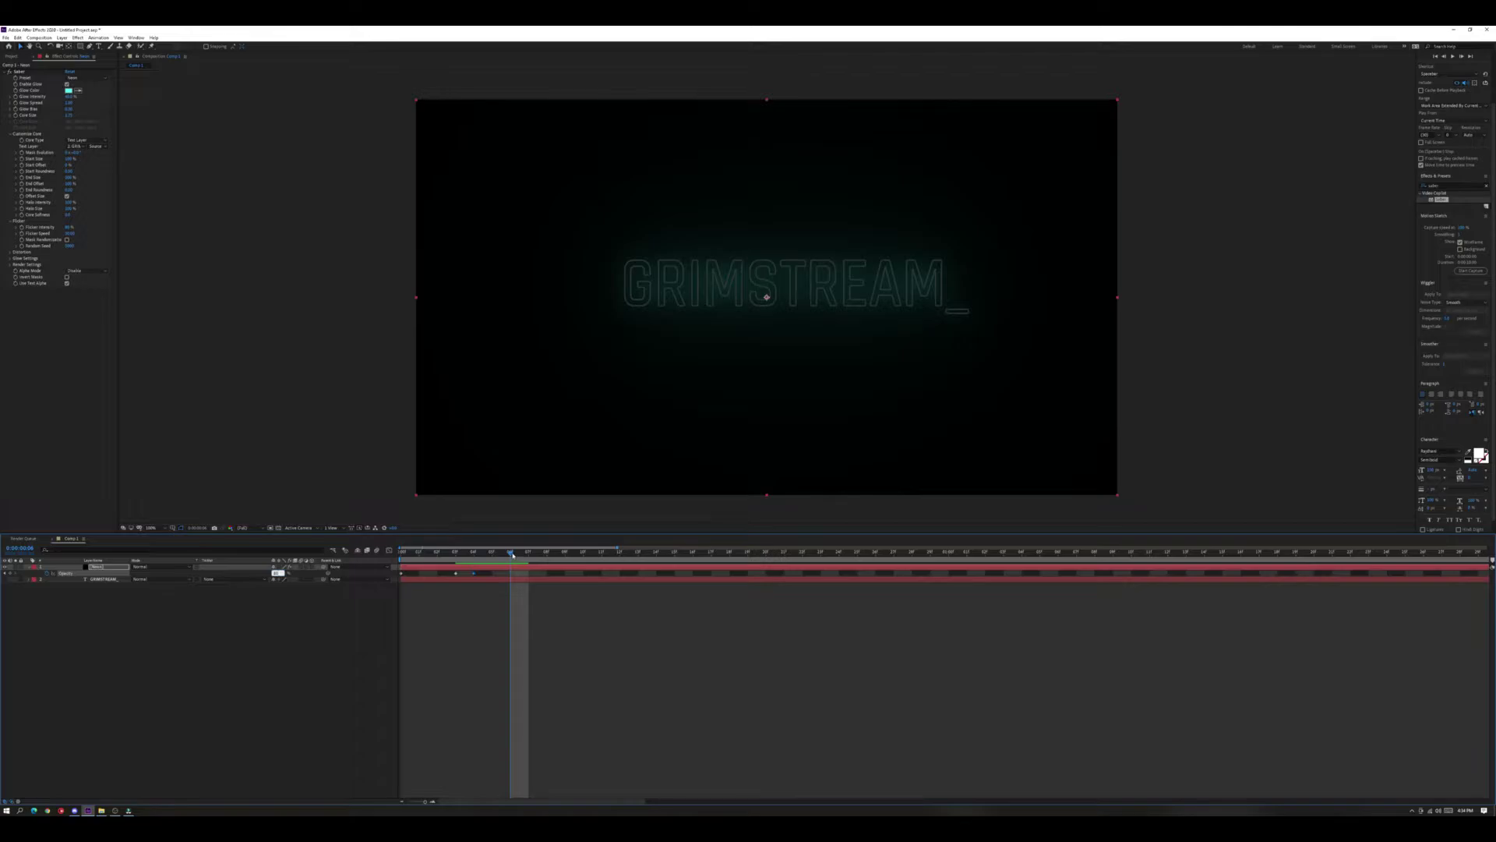
drag(512, 555, 529, 553)
click(276, 573)
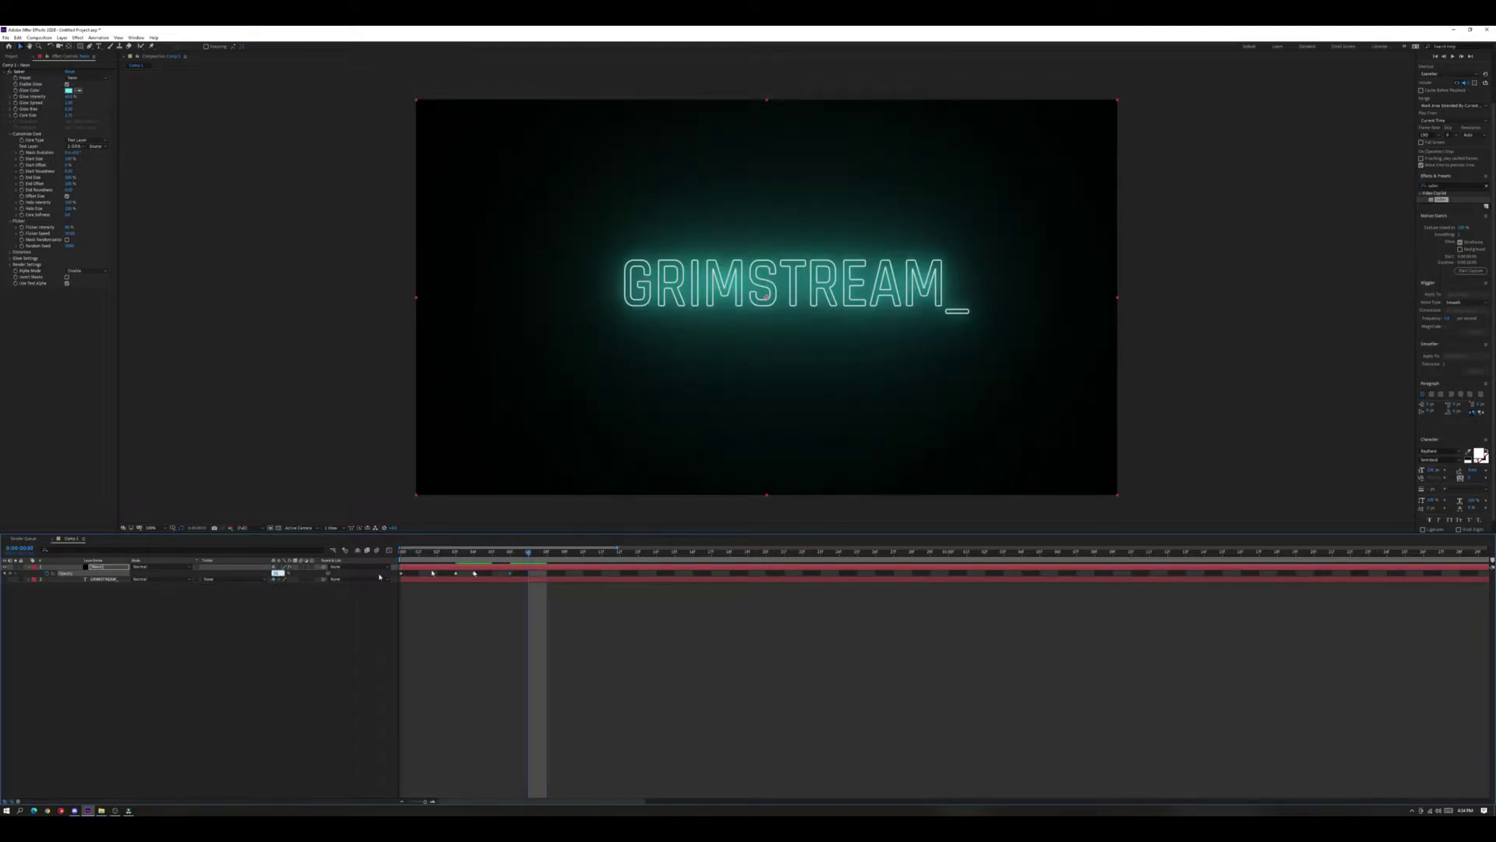
Set the Neon layer's opacity to 100% at frame 8.
drag(530, 555, 546, 554)
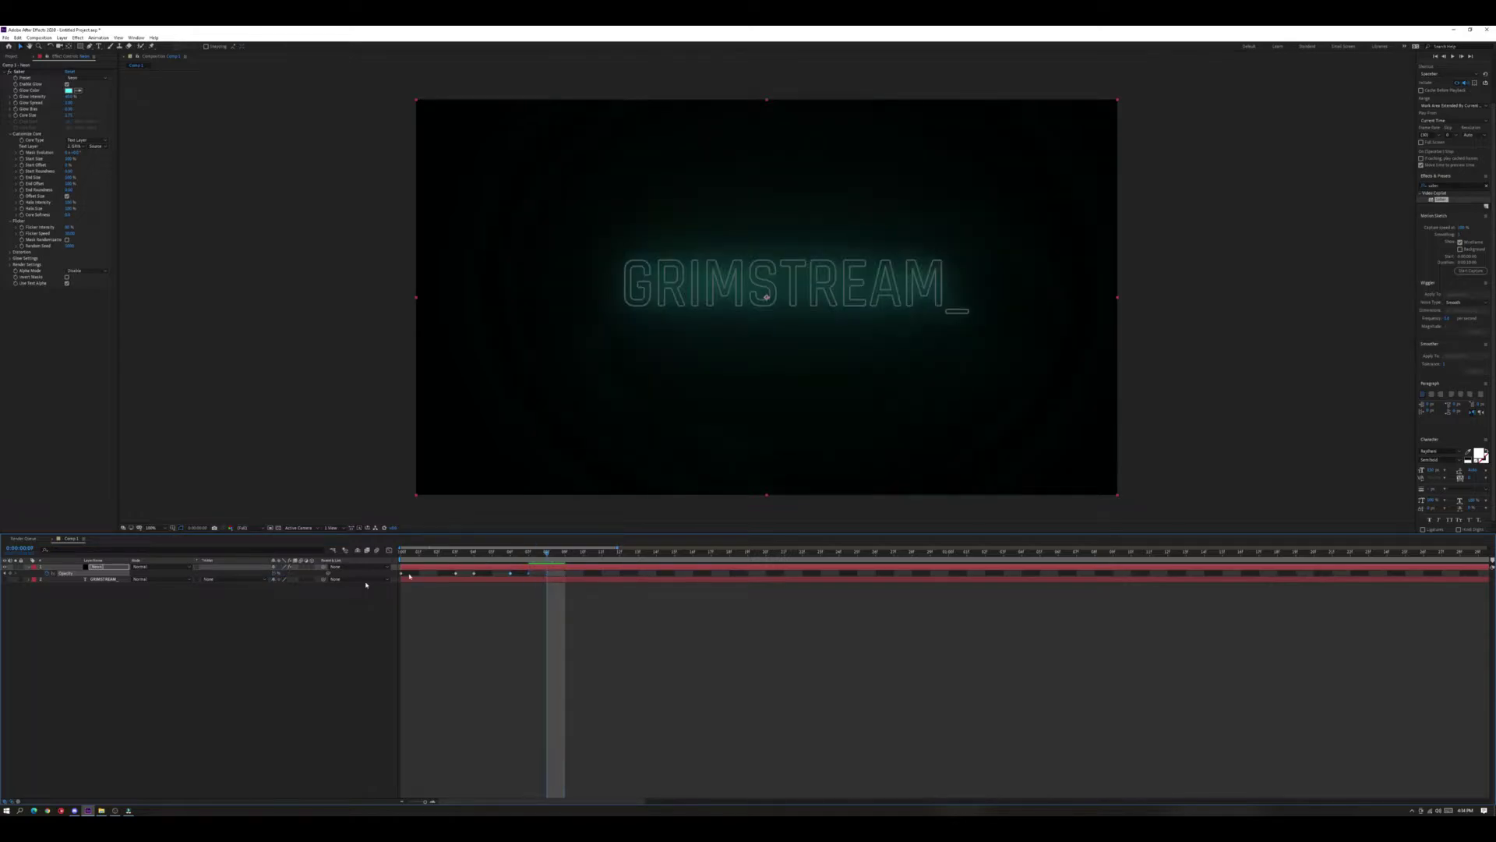
click(276, 572)
text(100)
key(Return)
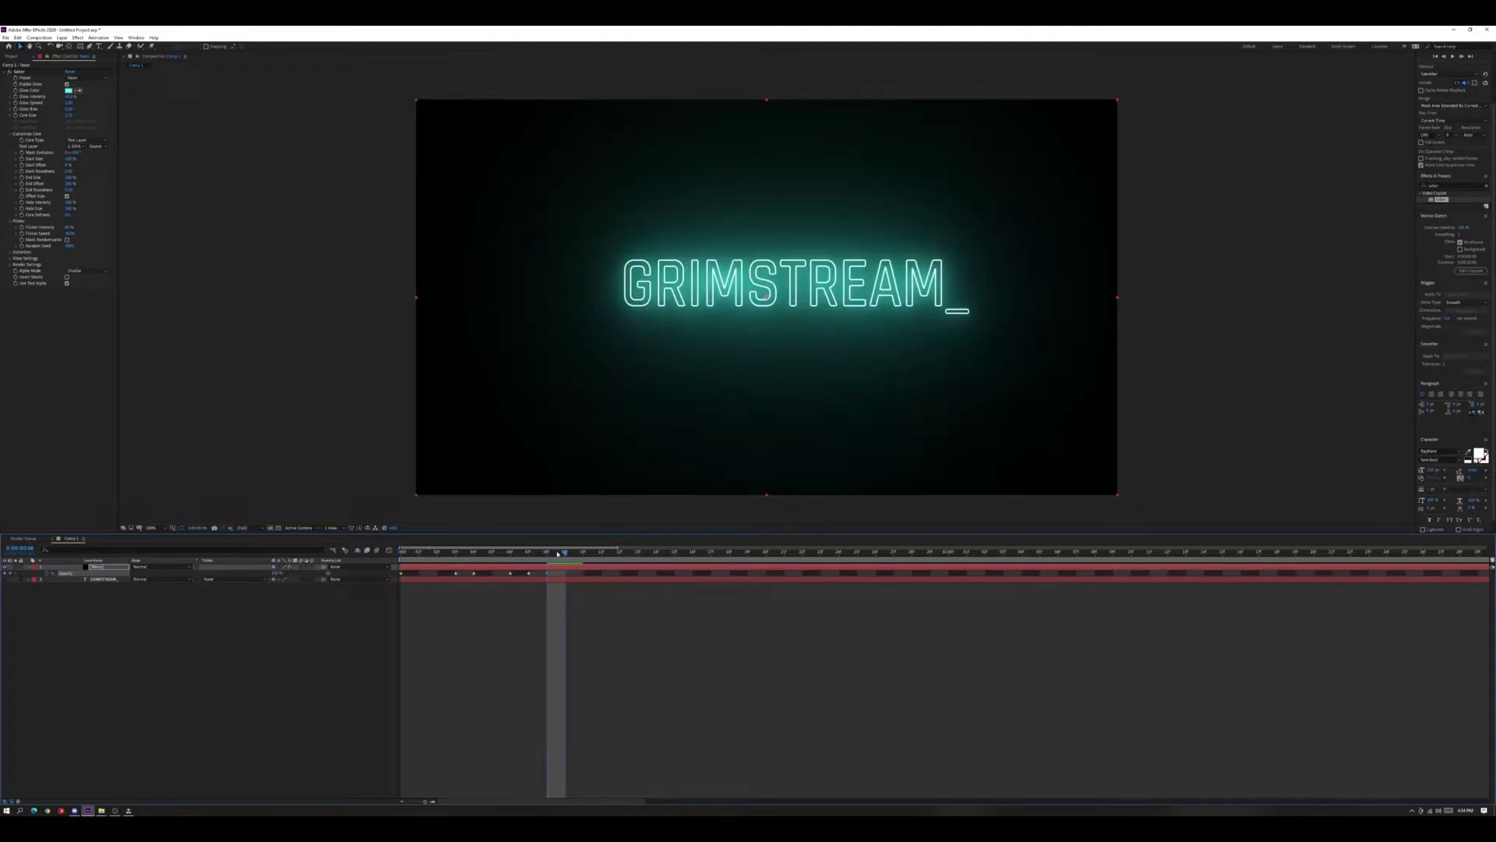
Set the Neon layer's opacity to 0% at frame 9.
drag(557, 553, 529, 558)
click(547, 554)
click(546, 555)
click(562, 555)
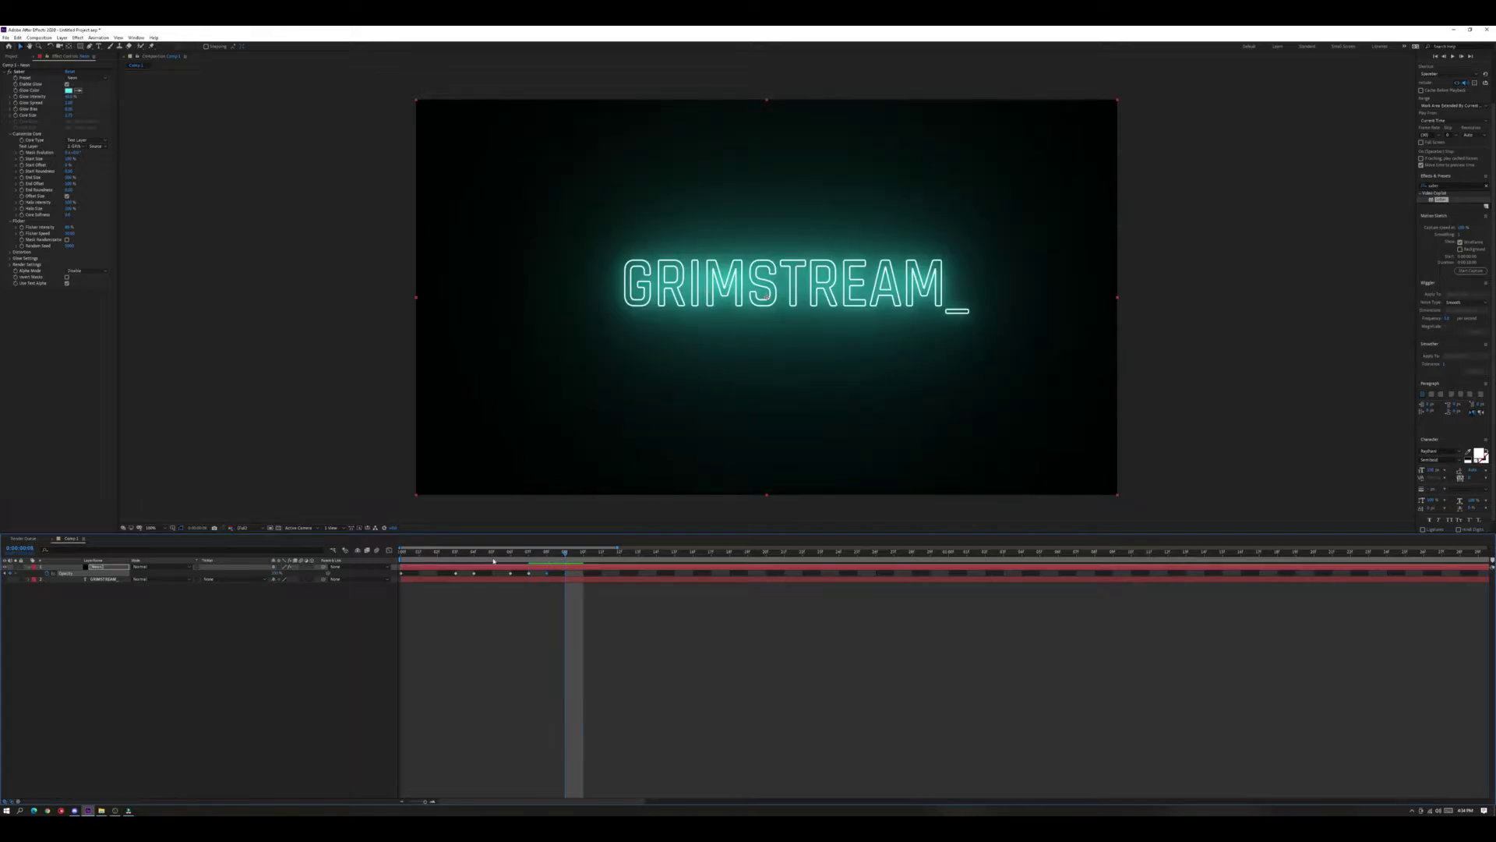
click(275, 573)
text(0)
key(Return)
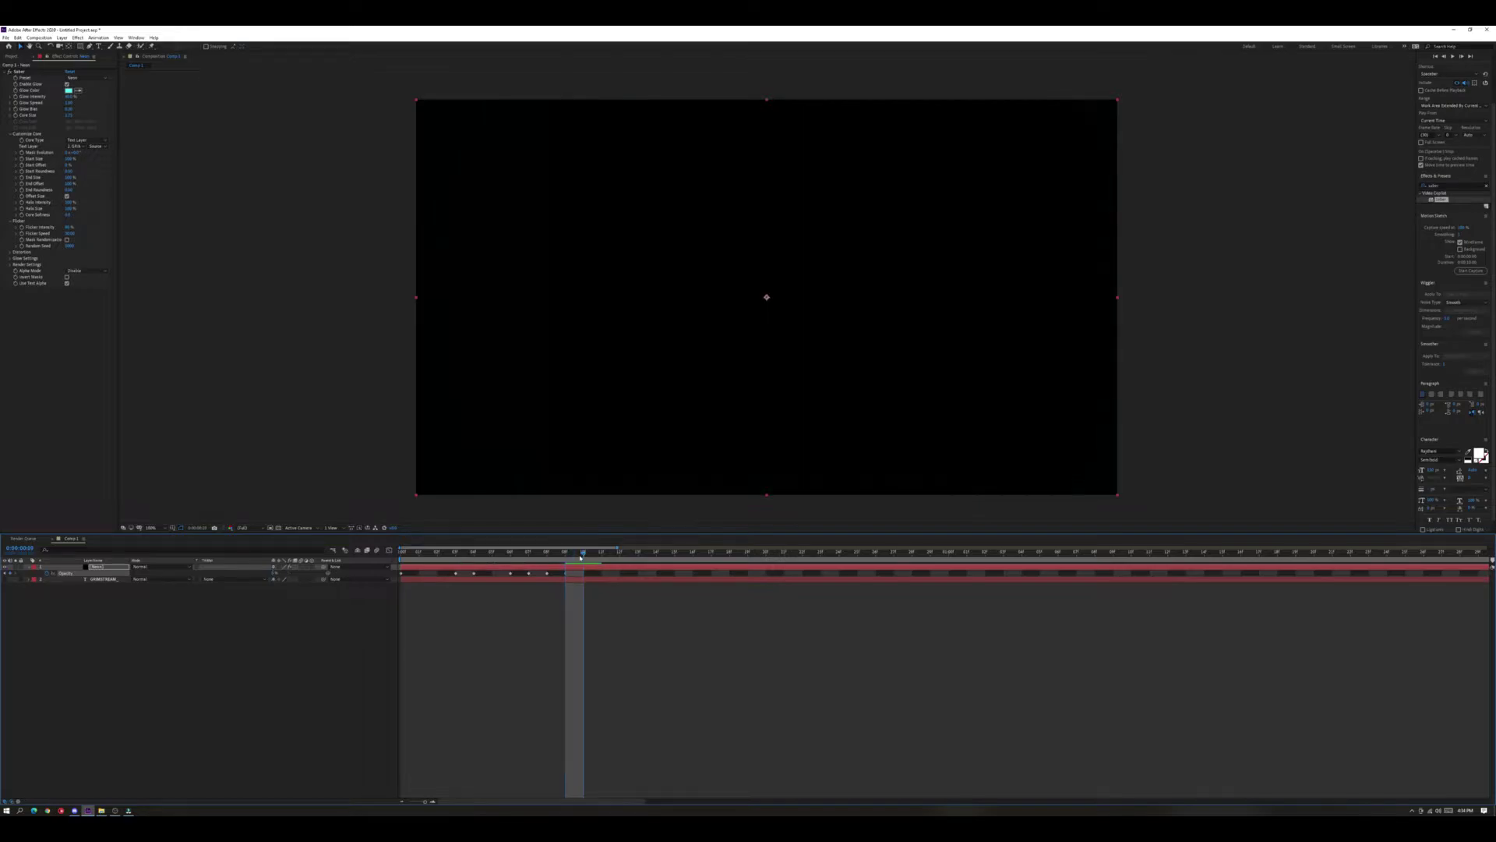
Bring the Neon layer's opacity back to 100% at frame 10.
key(Page_Down)
click(277, 573)
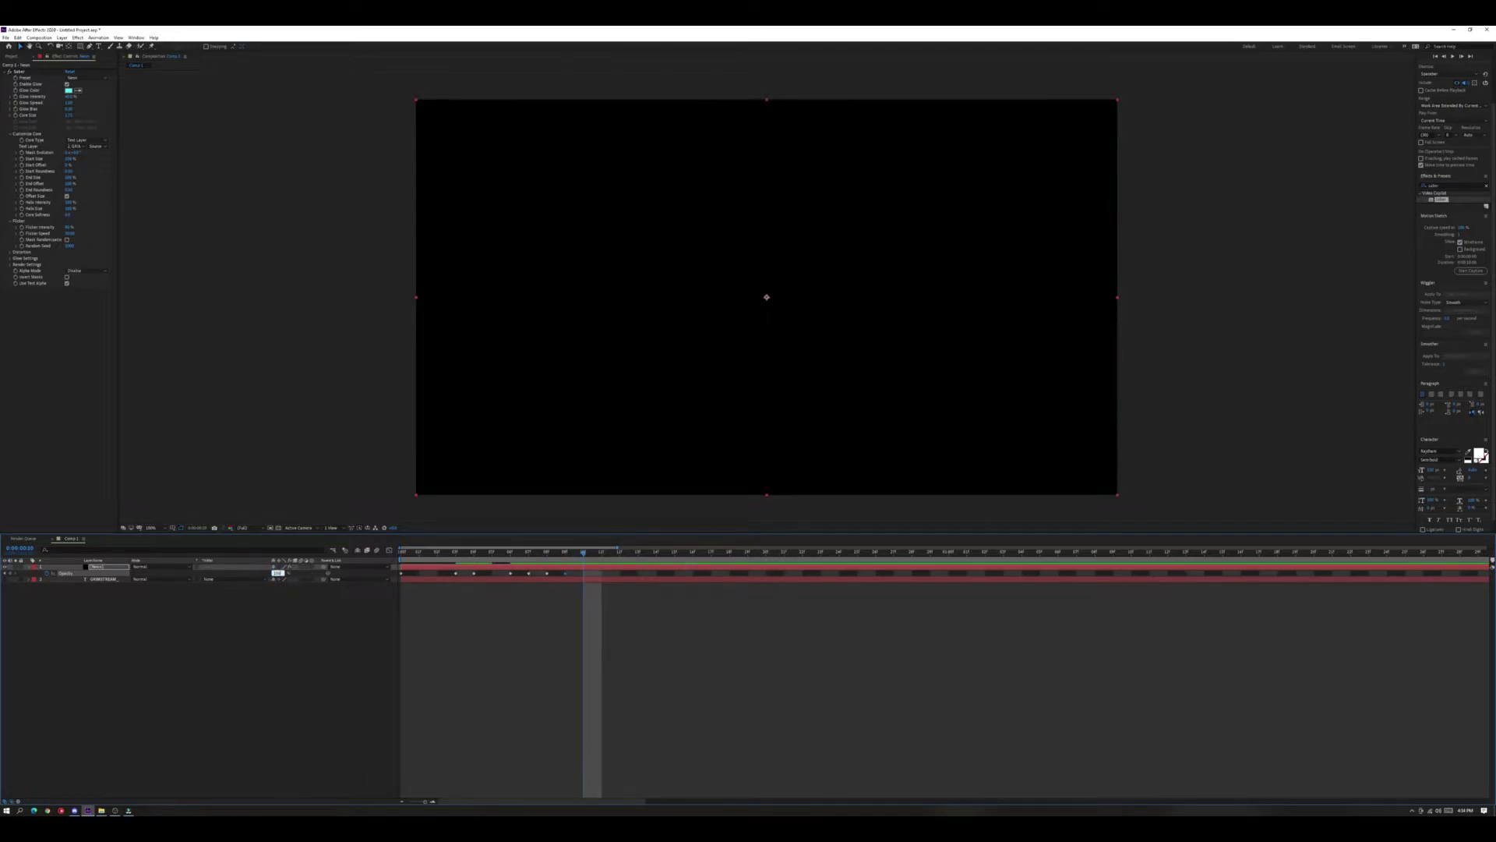
text(100)
key(Return)
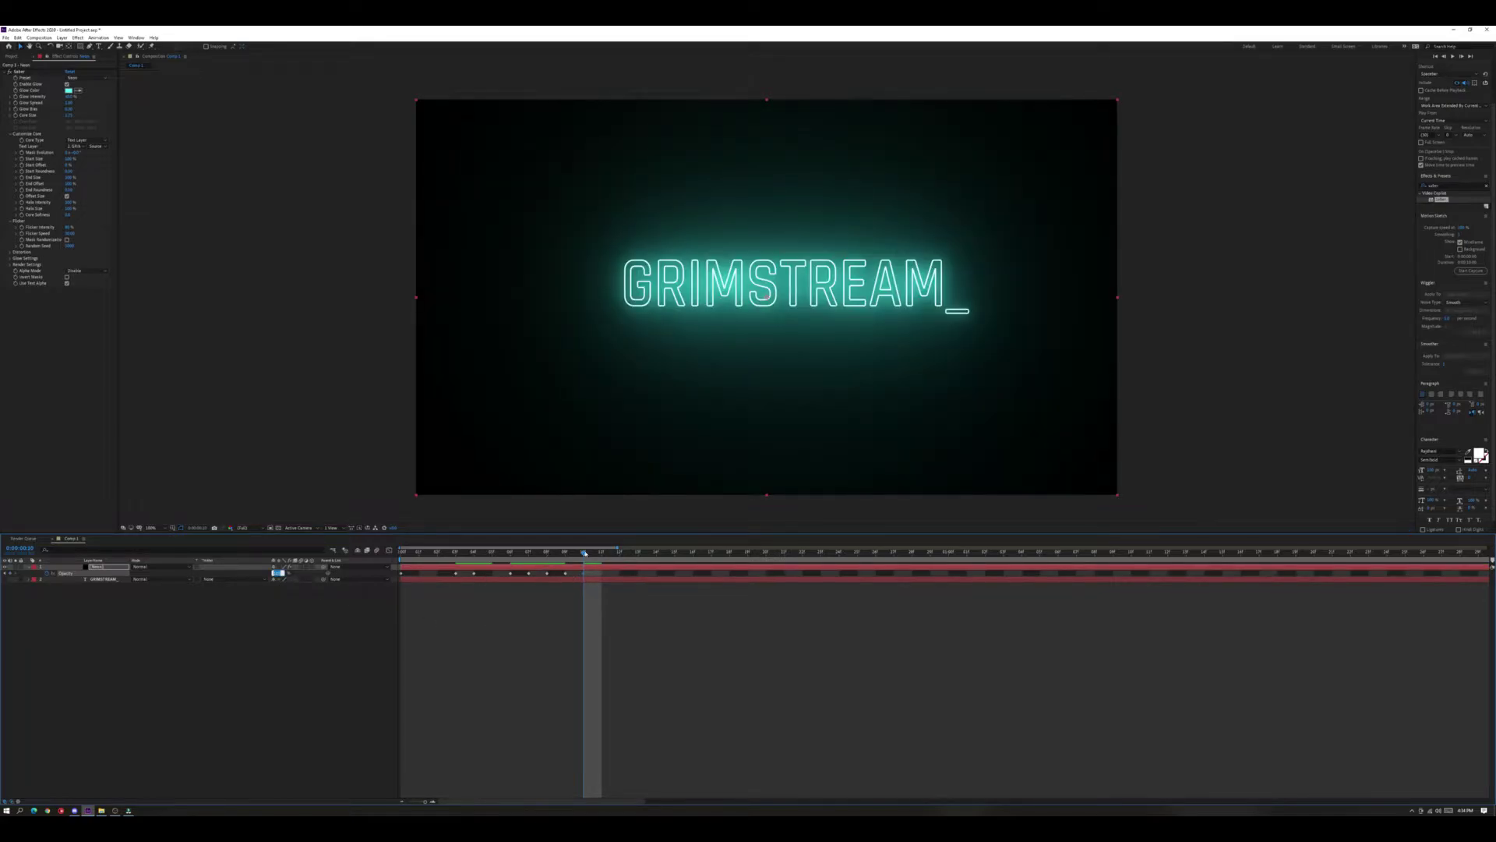
Set the Neon layer's opacity to 0% at the last frame of the composition.
click(583, 553)
scroll(592, 557, right, 5)
scroll(615, 557, right, 10)
scroll(1277, 568, right, 3)
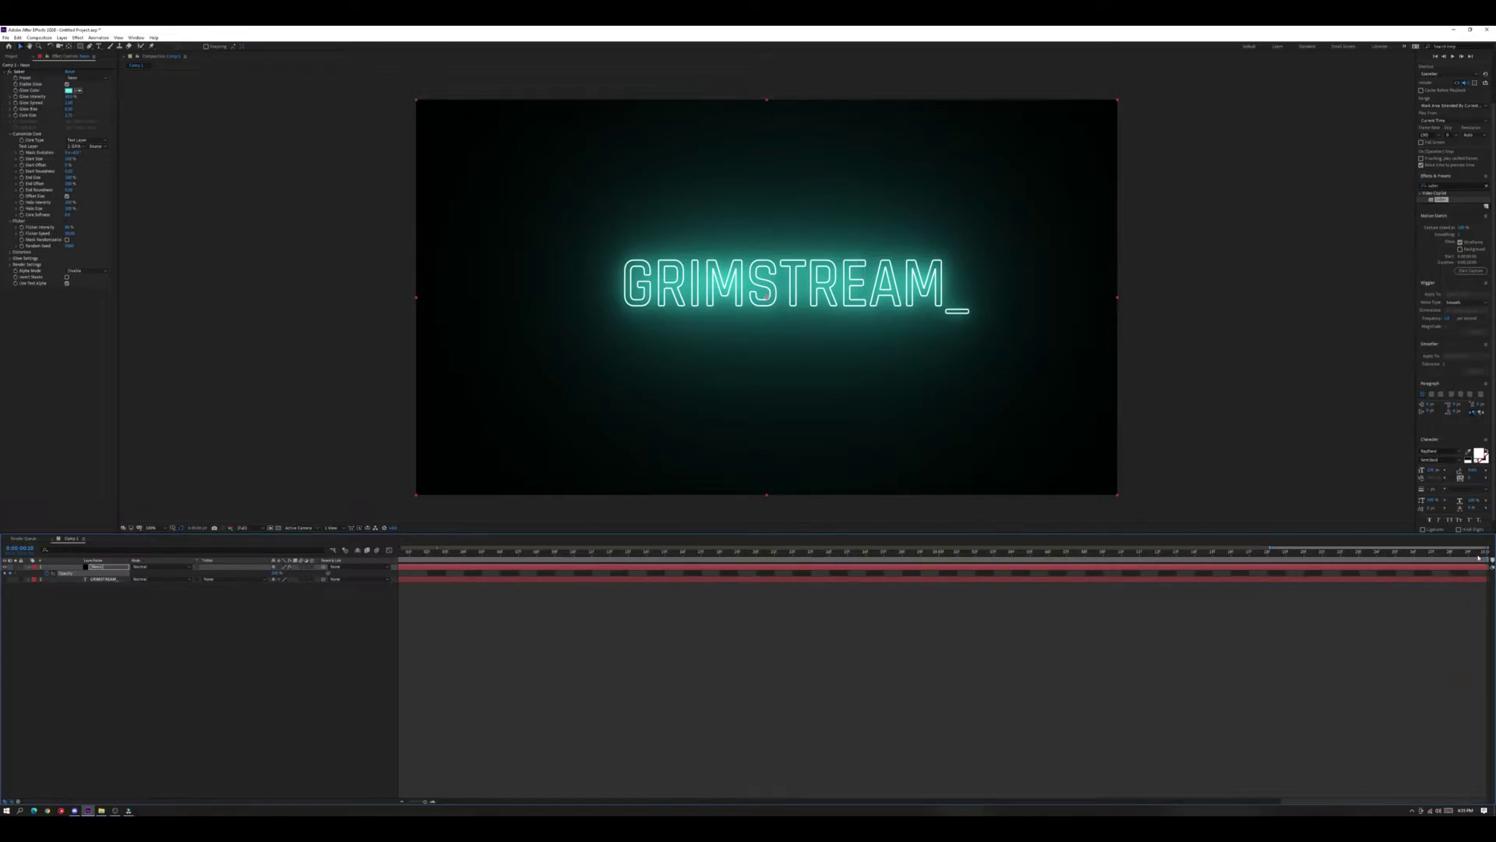
drag(1478, 555, 1490, 558)
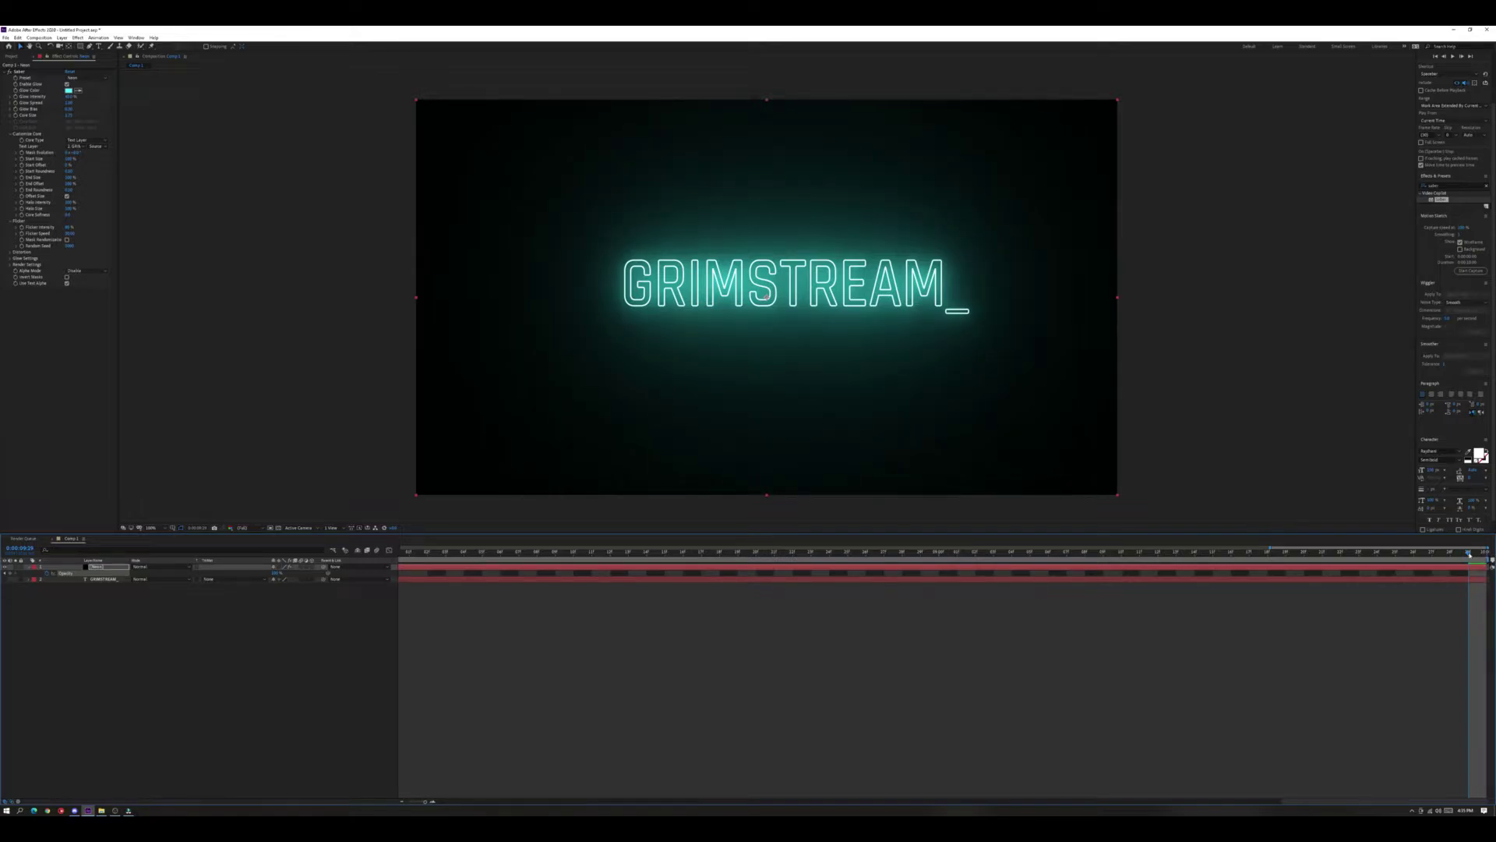
key(space)
click(276, 574)
text(0)
key(Return)
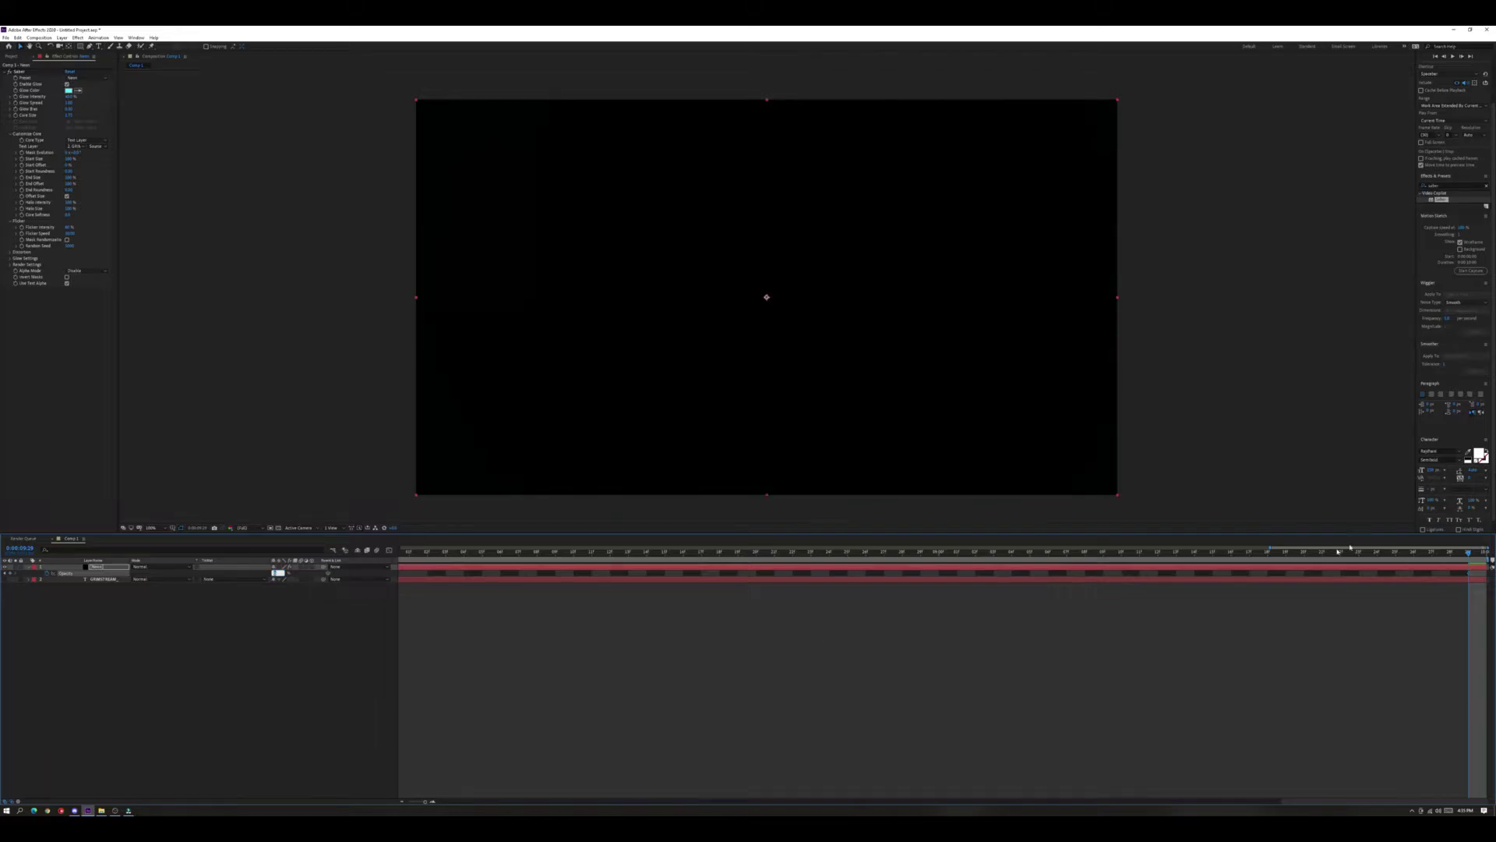
Add a bright opacity keyframe to the Neon layer at 0:00:09:26 and a dim one a frame earlier.
key(Page_Up)
key(Page_Up)
key(Page_Up)
click(274, 573)
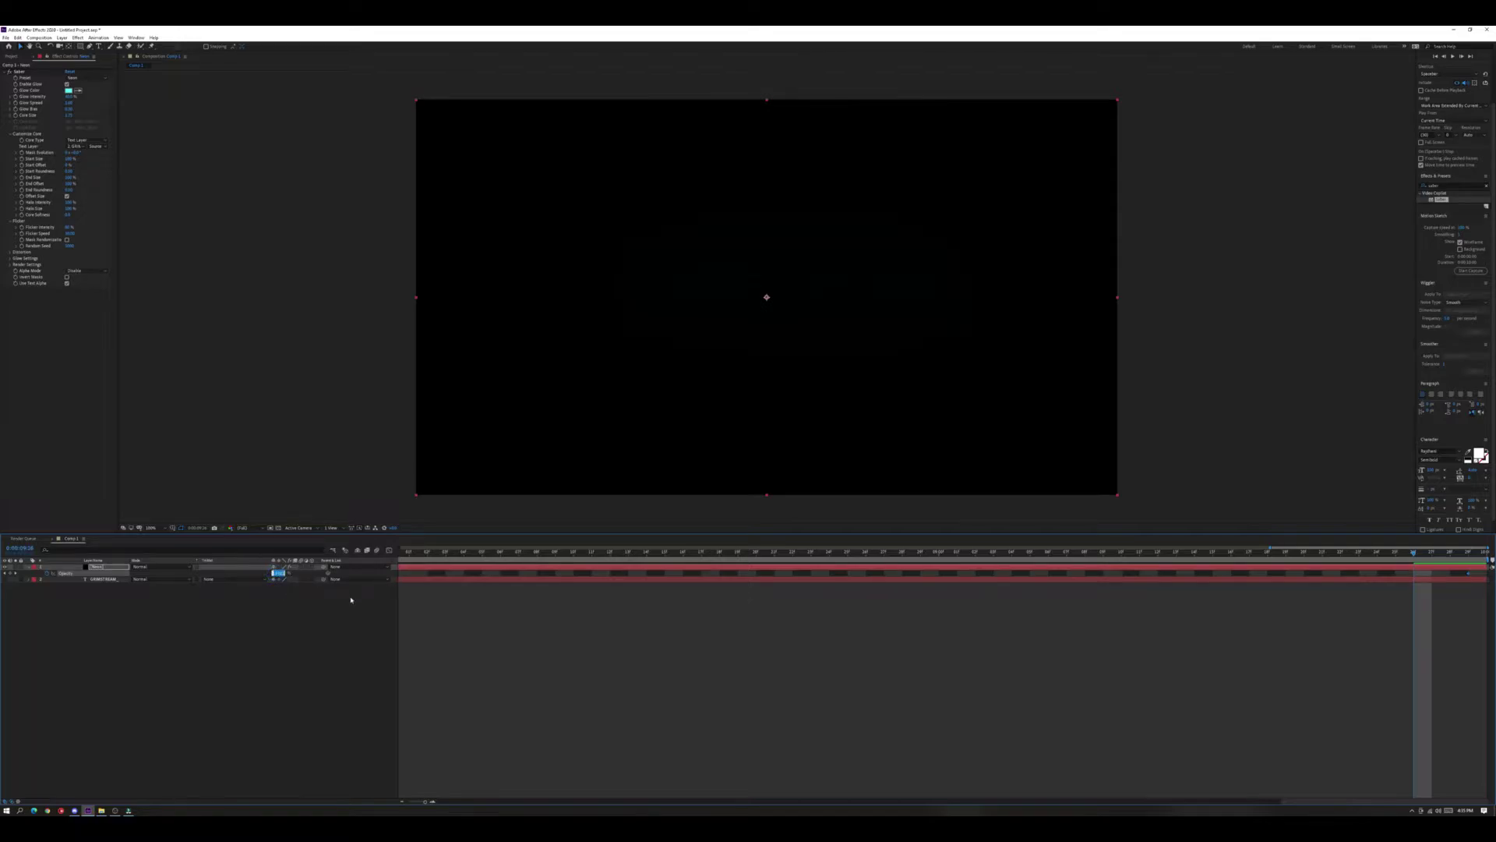
text(0:00:09:26)
click(1400, 553)
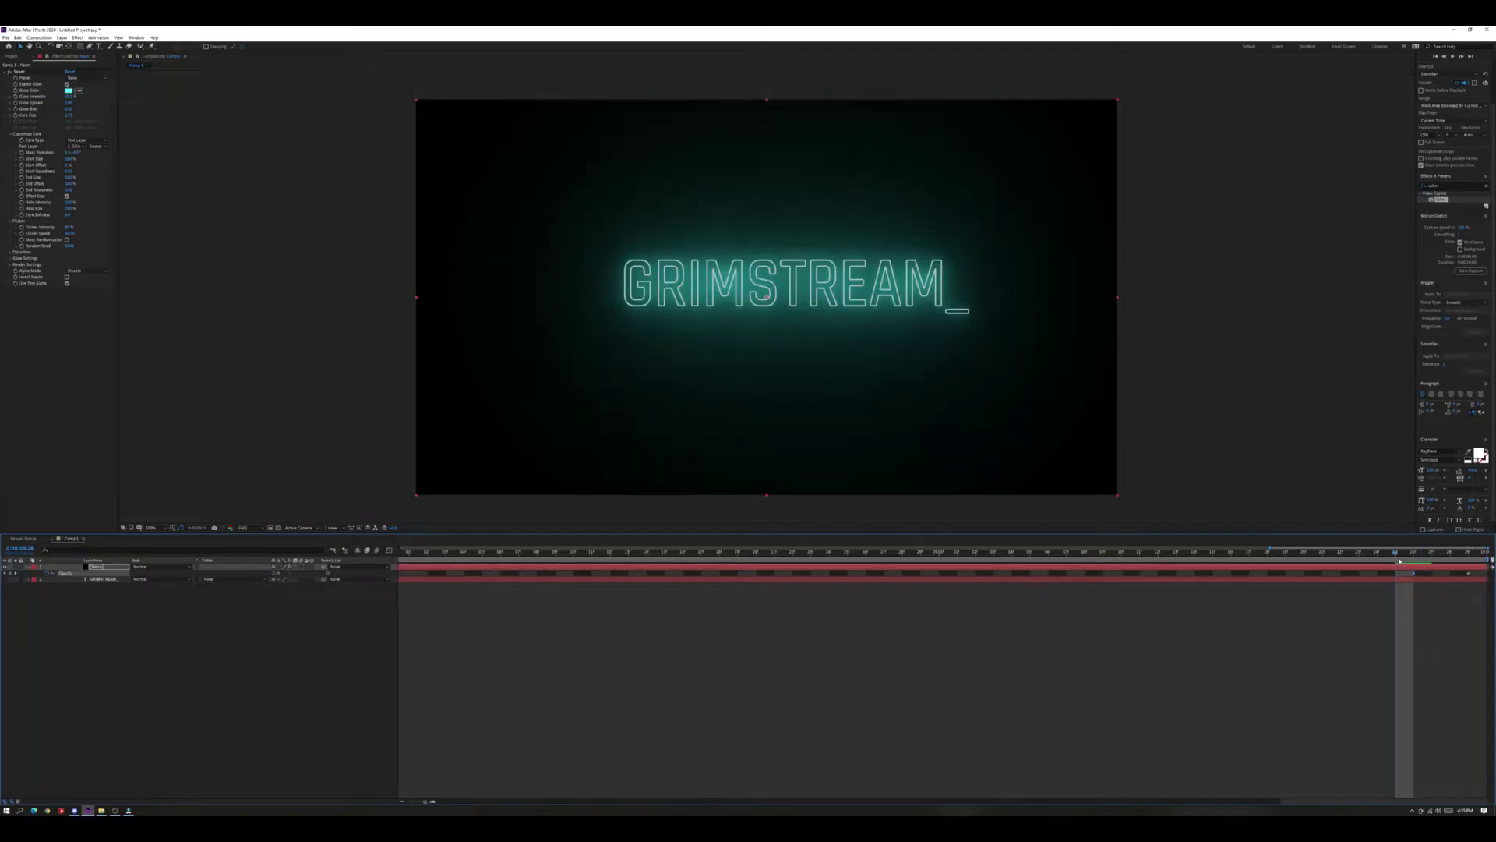
click(273, 574)
text(100)
click(1396, 553)
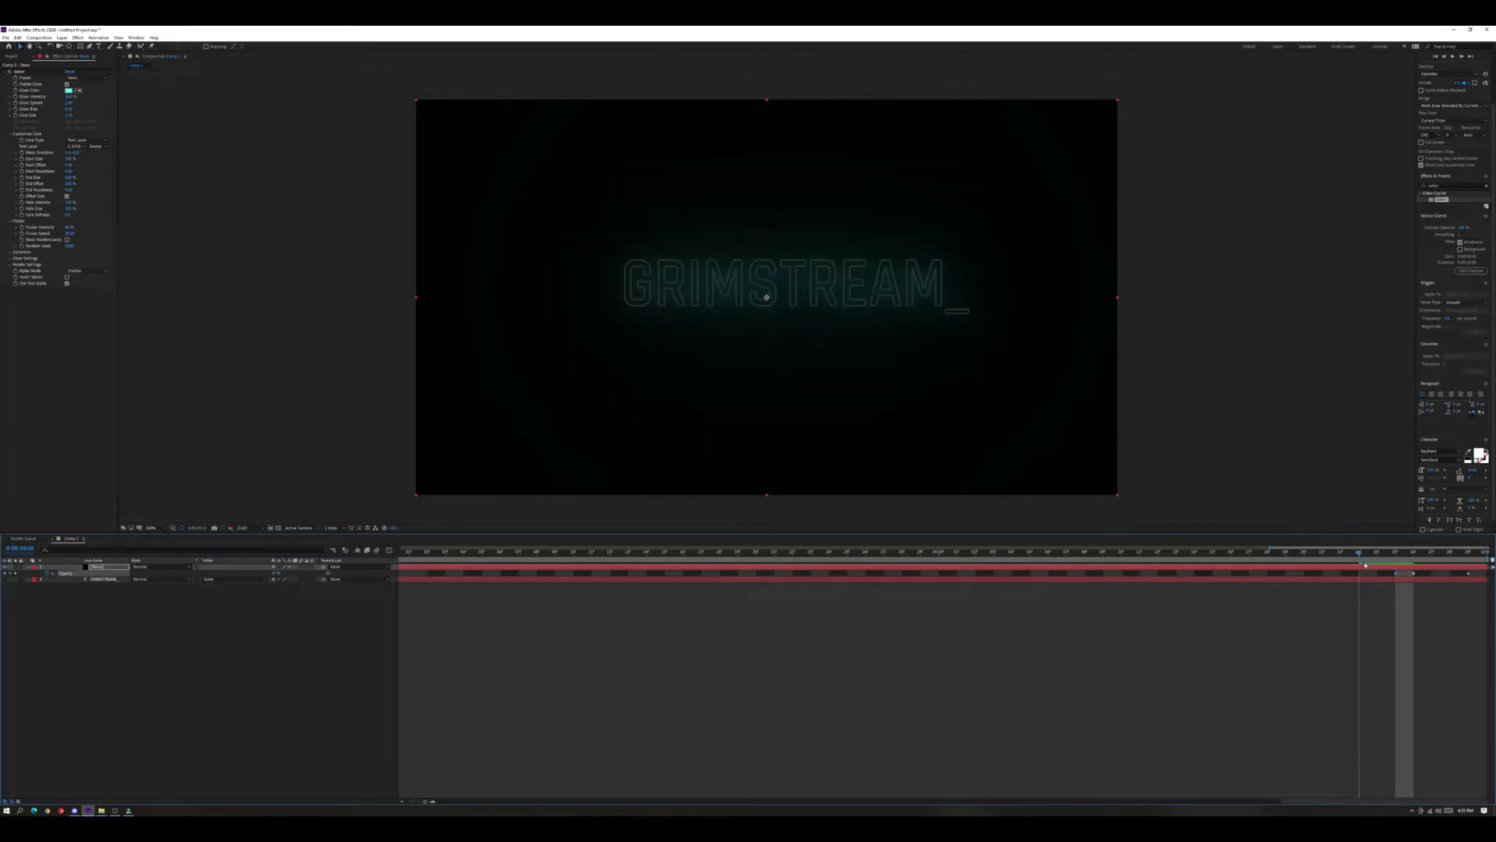
Keyframe the Neon layer's opacity at 100% at 0:00:09:23 and at 0% one frame earlier.
key(Page_Up)
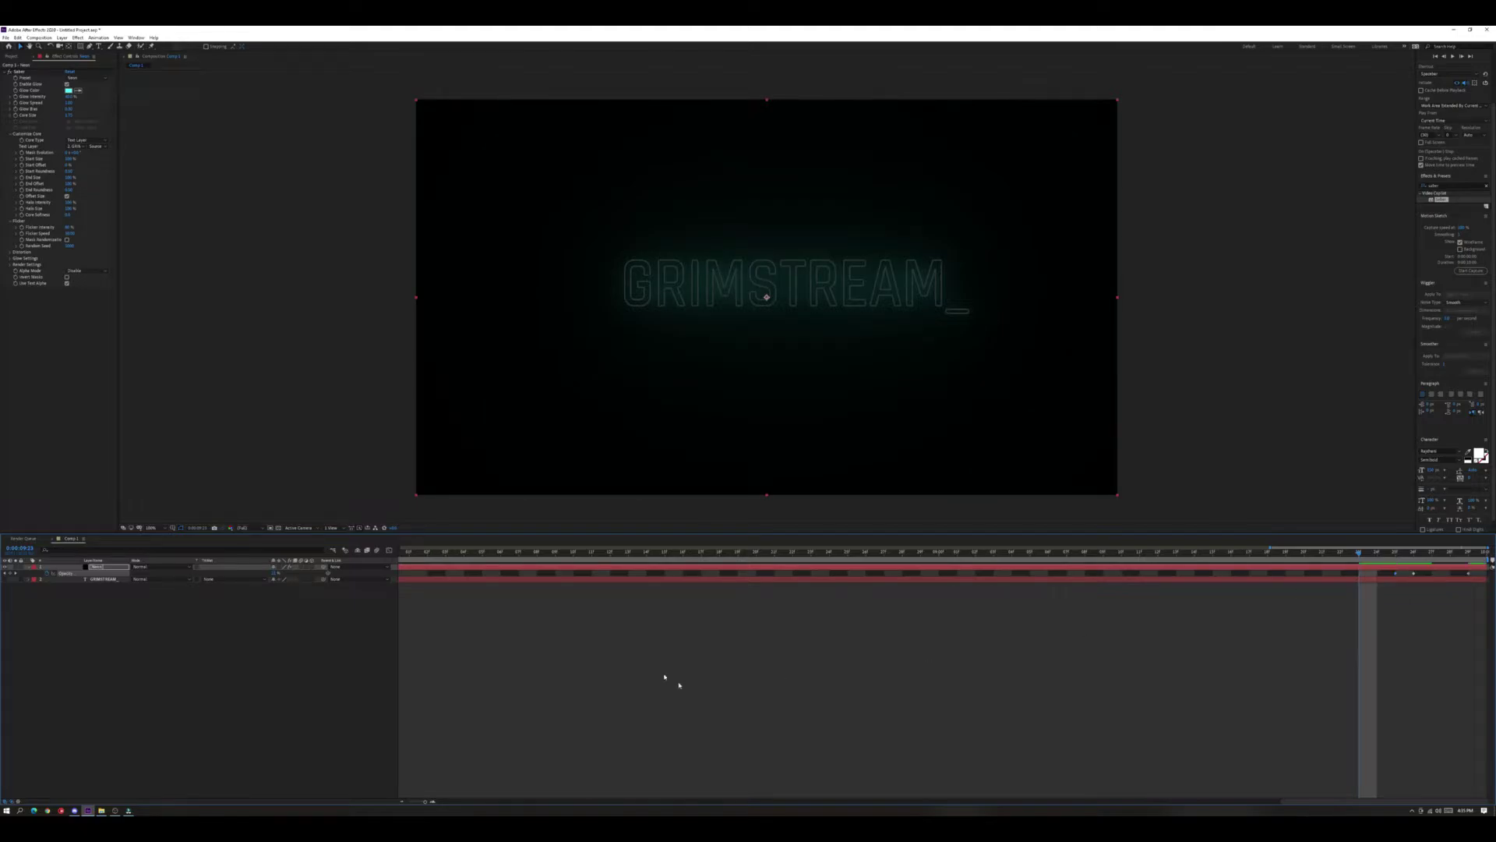
click(274, 573)
text(100)
key(Return)
key(Page_Up)
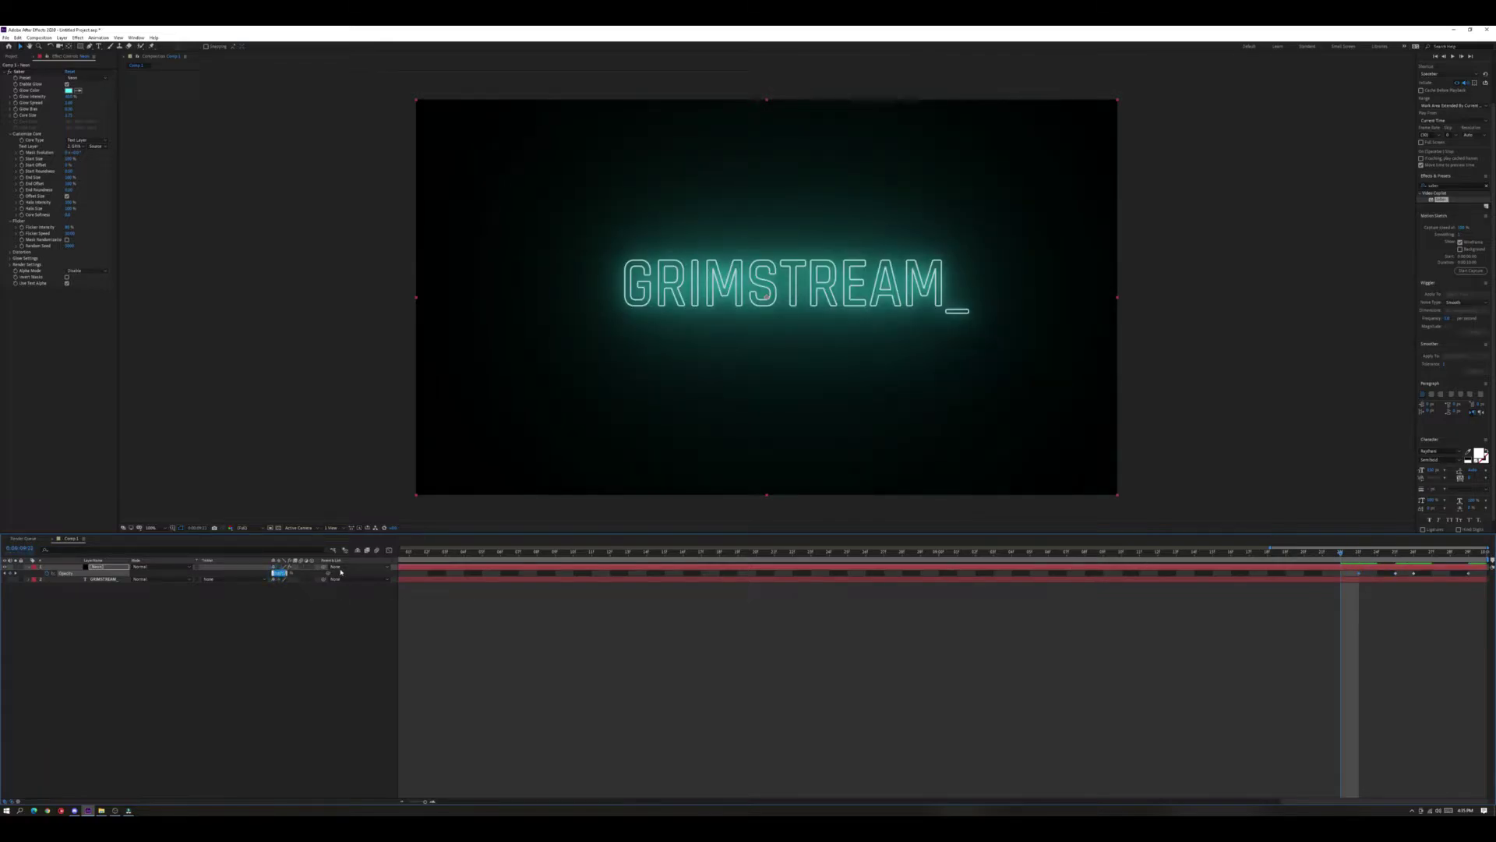
click(275, 572)
text(0)
key(Return)
Add a bright opacity keyframe to the Neon layer at 0:00:09:20.
key(Page_Up)
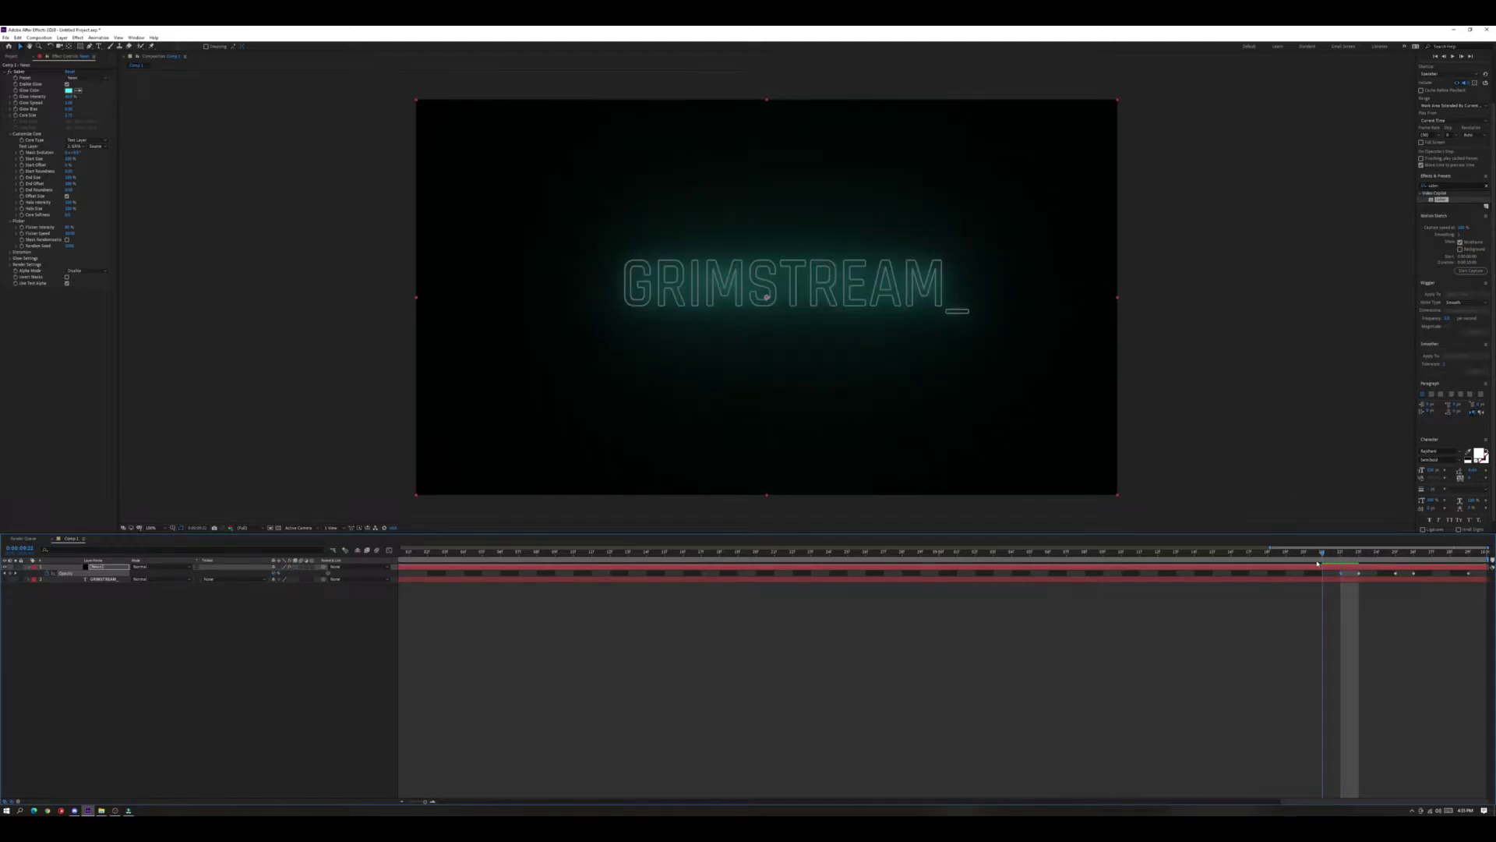
key(Page_Up)
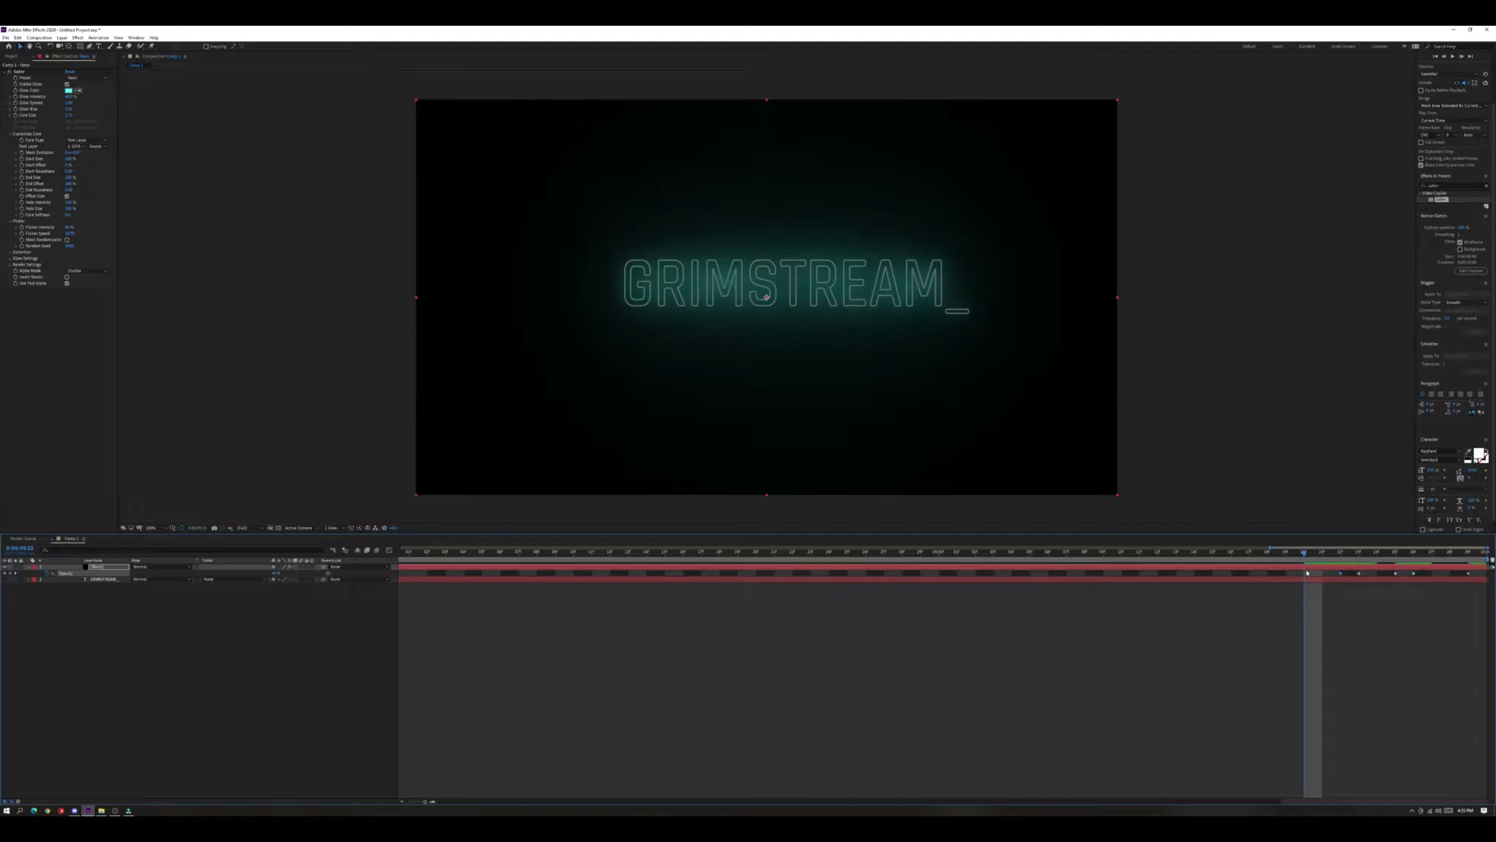
click(275, 573)
Set the Neon layer's opacity to 0% at 0:00:09:19 and to 100% one frame earlier.
drag(1303, 554, 1286, 553)
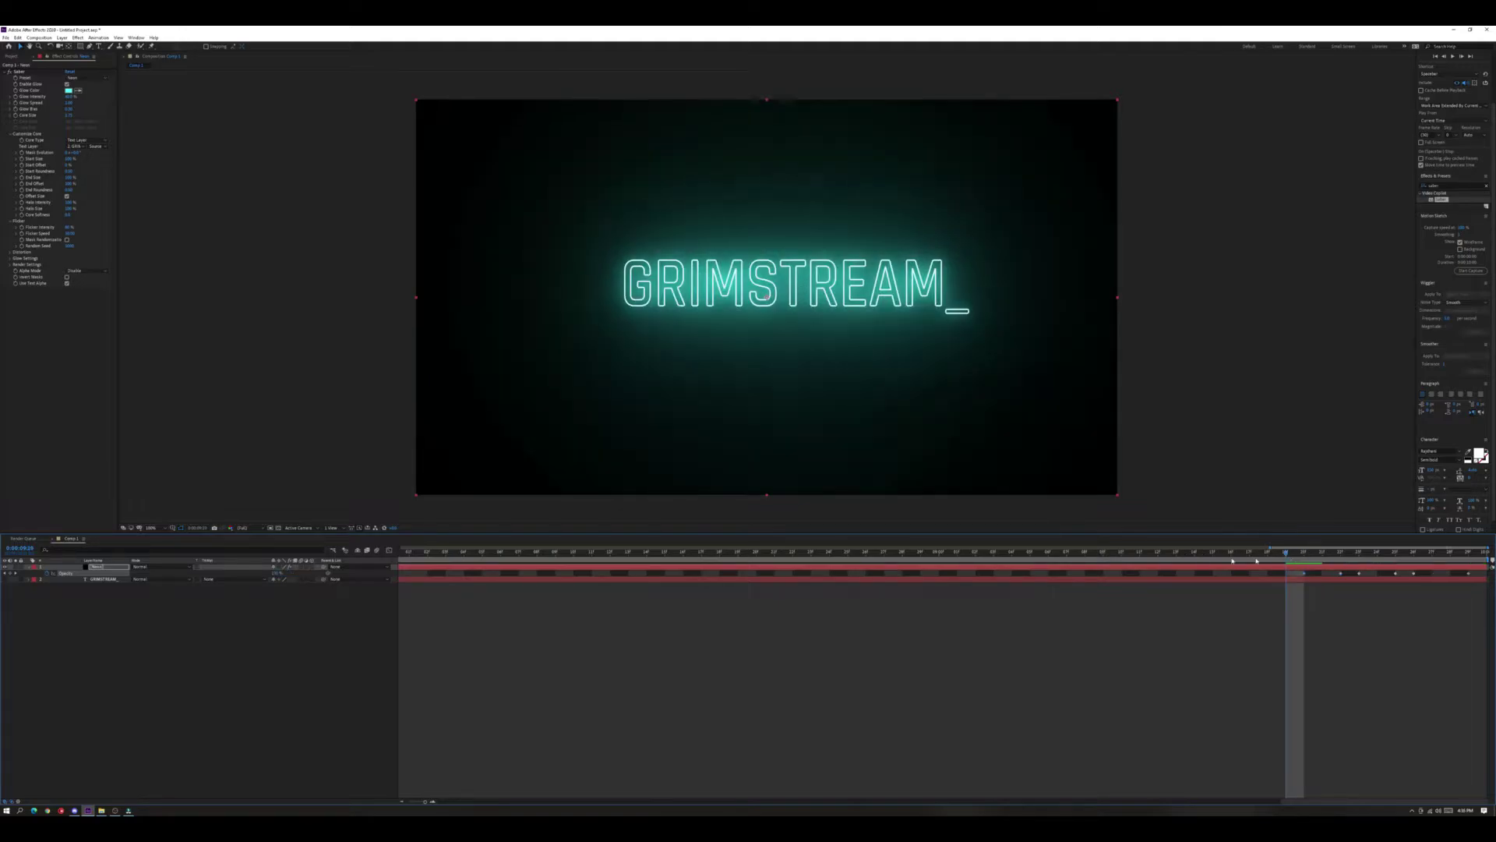
click(276, 574)
text(0)
key(Return)
key(Page_Up)
click(277, 574)
text(100)
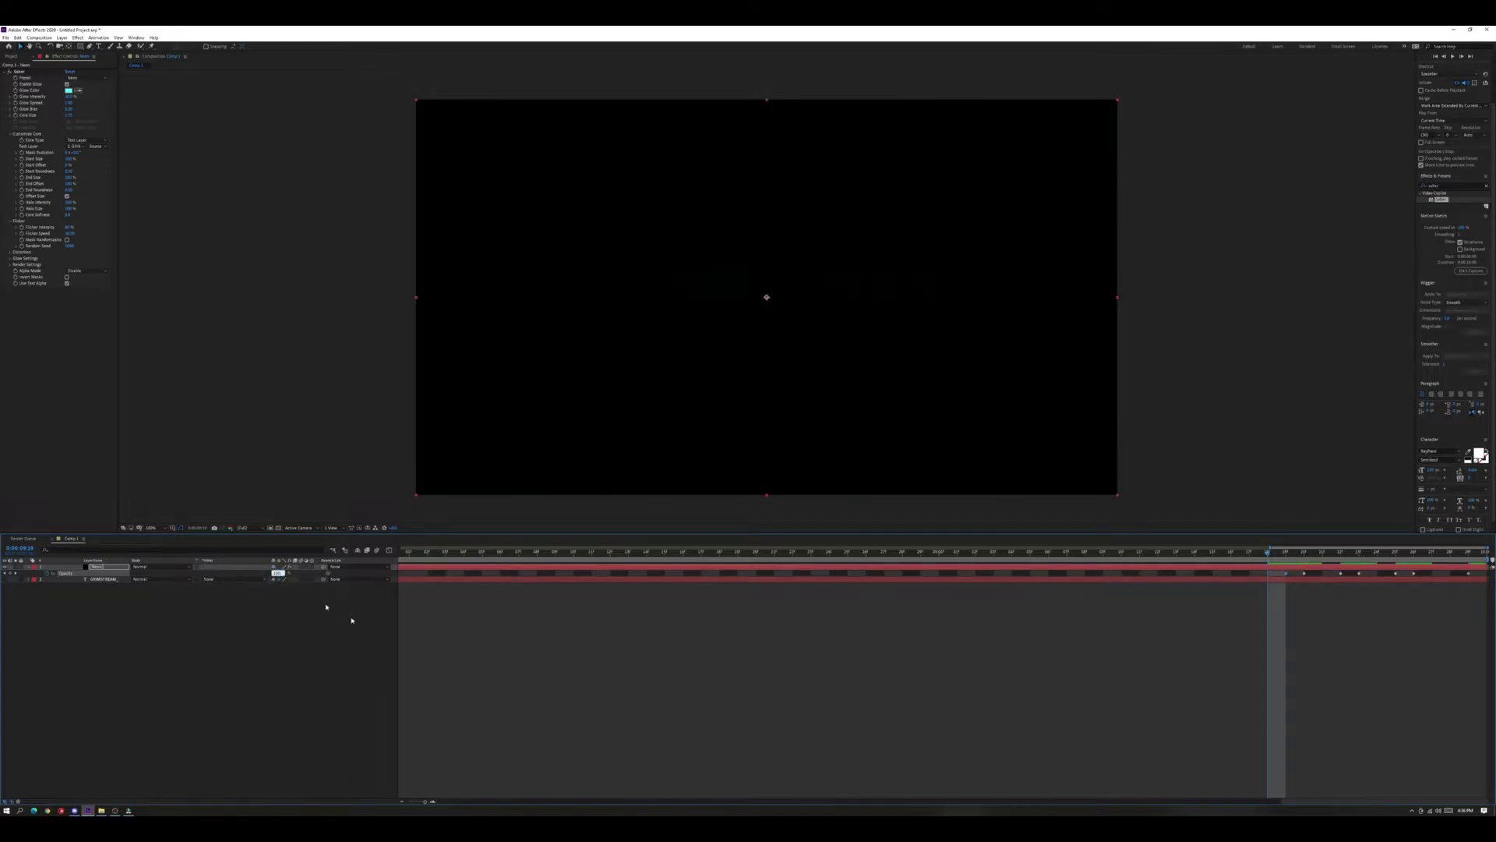
key(Return)
Preview the opacity flicker across the whole composition.
key(space)
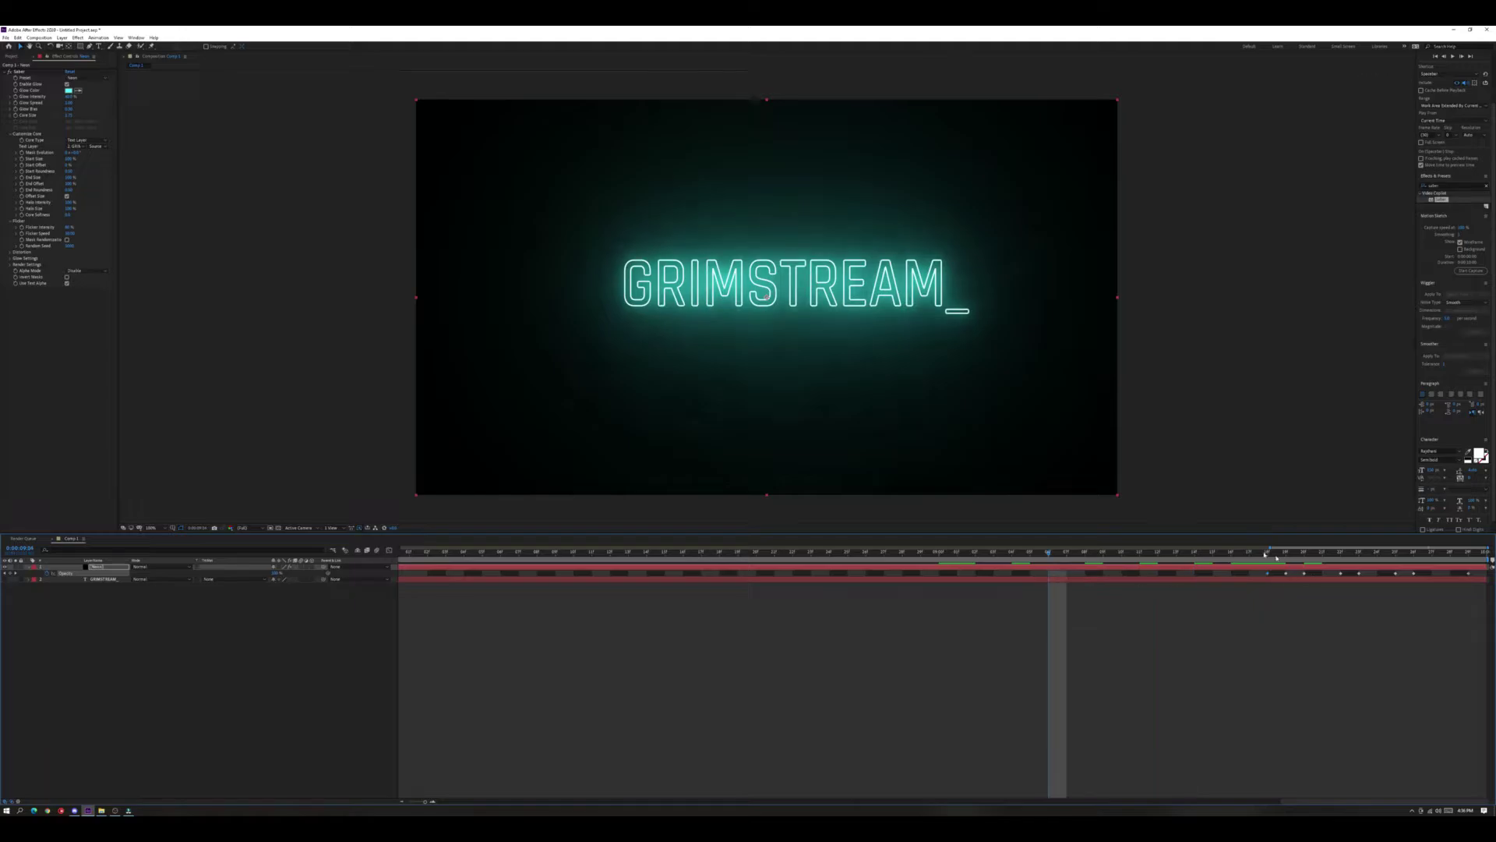
key(minus)
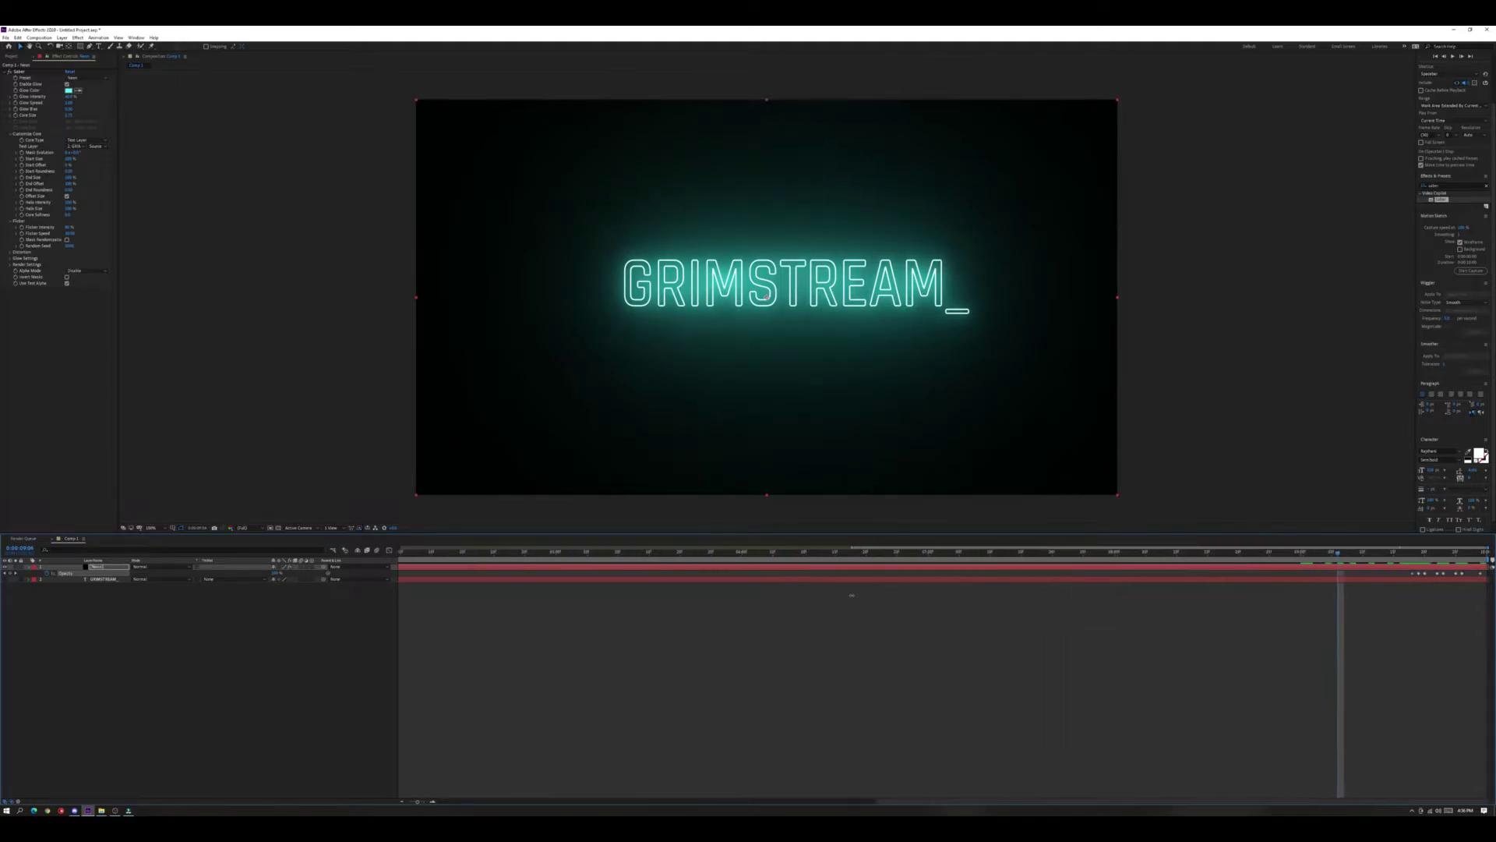
key(minus)
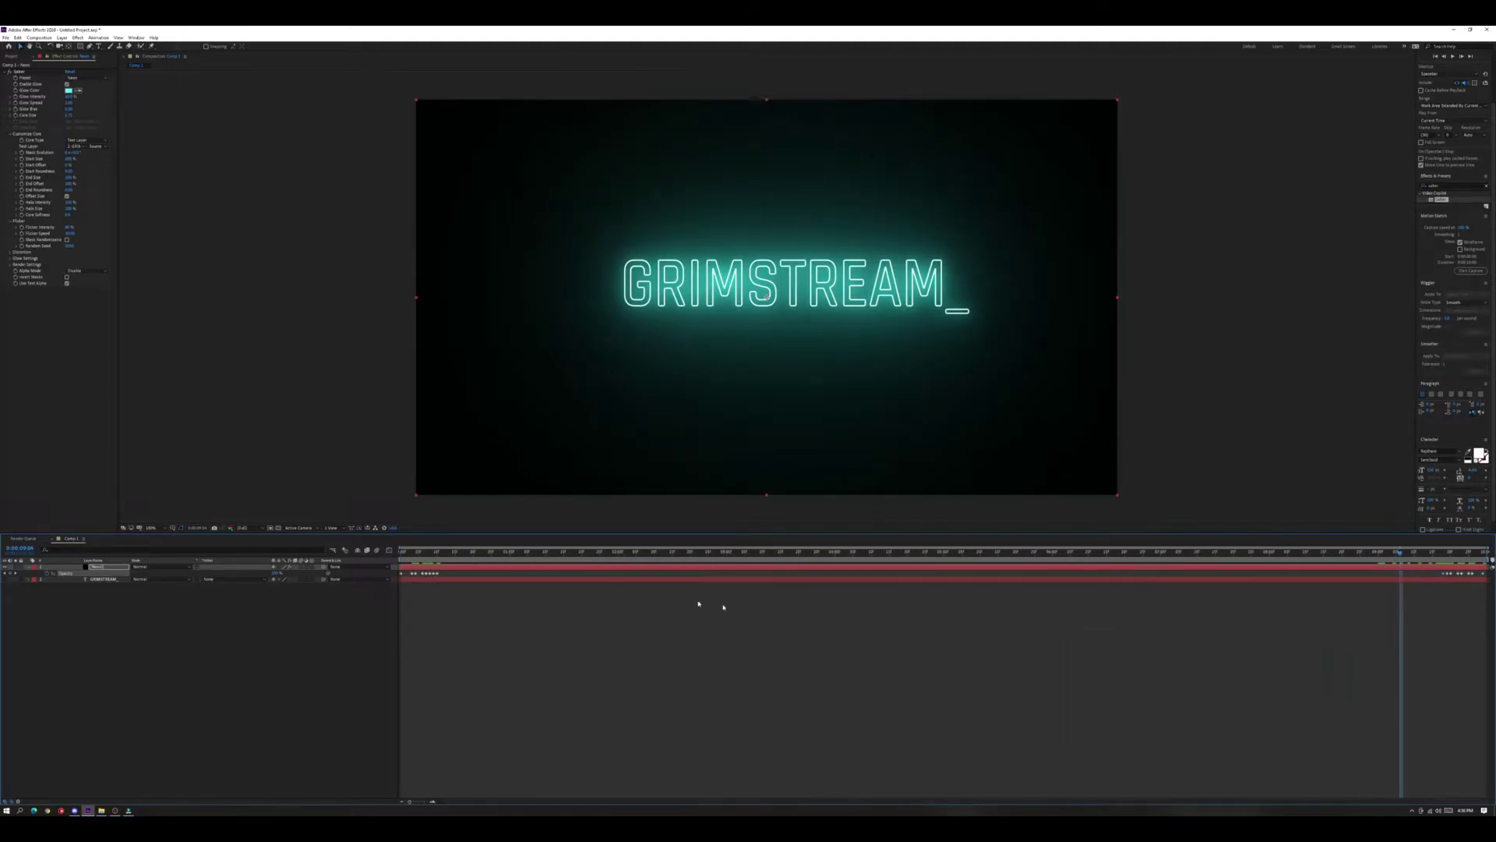
click(924, 665)
key(space)
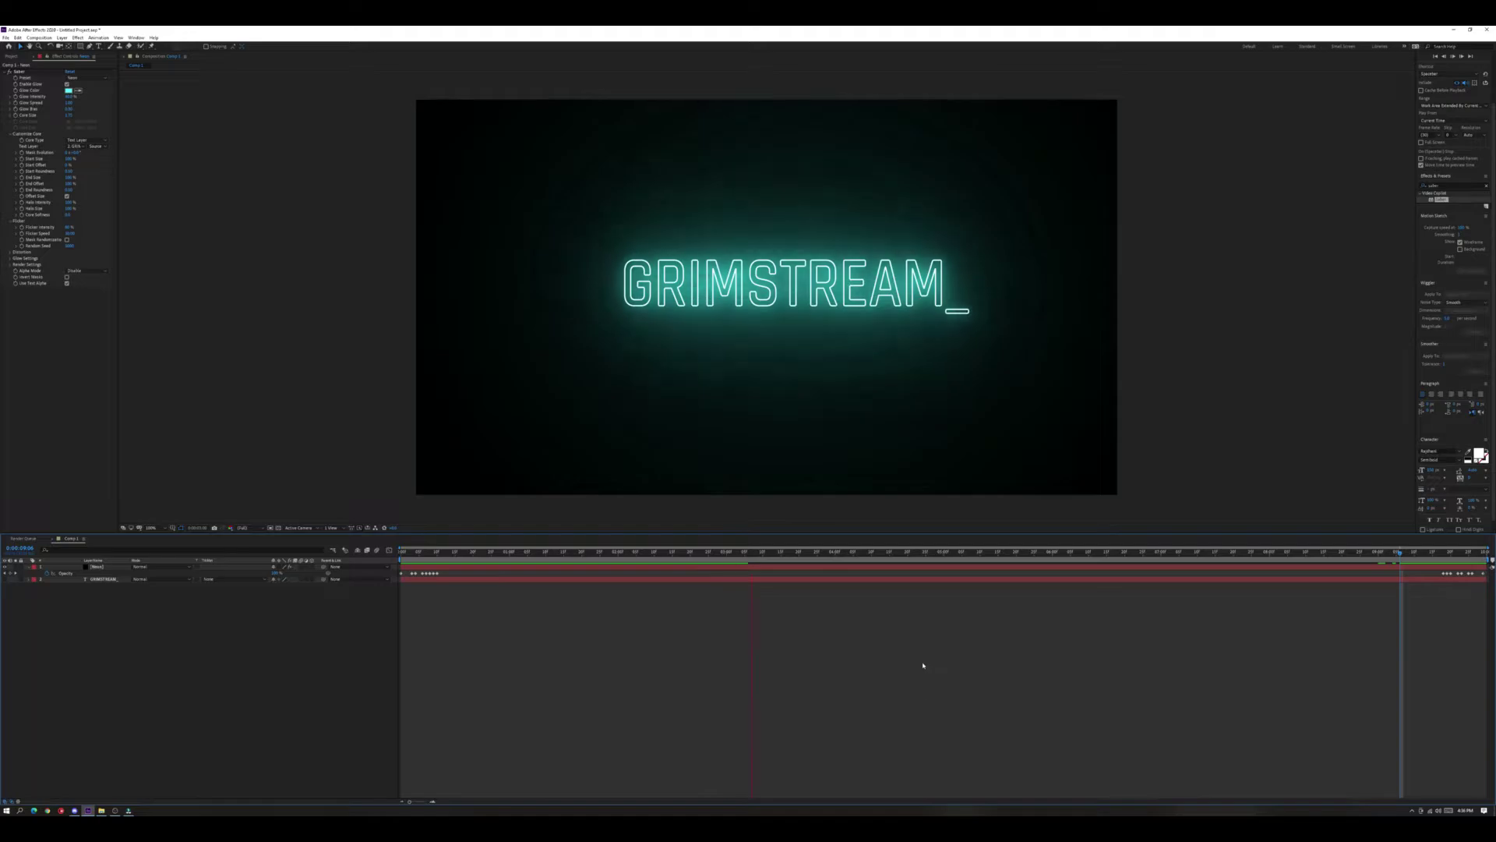
Adjust the Saber flicker intensity and flicker speed on the Neon layer and preview the result.
click(72, 228)
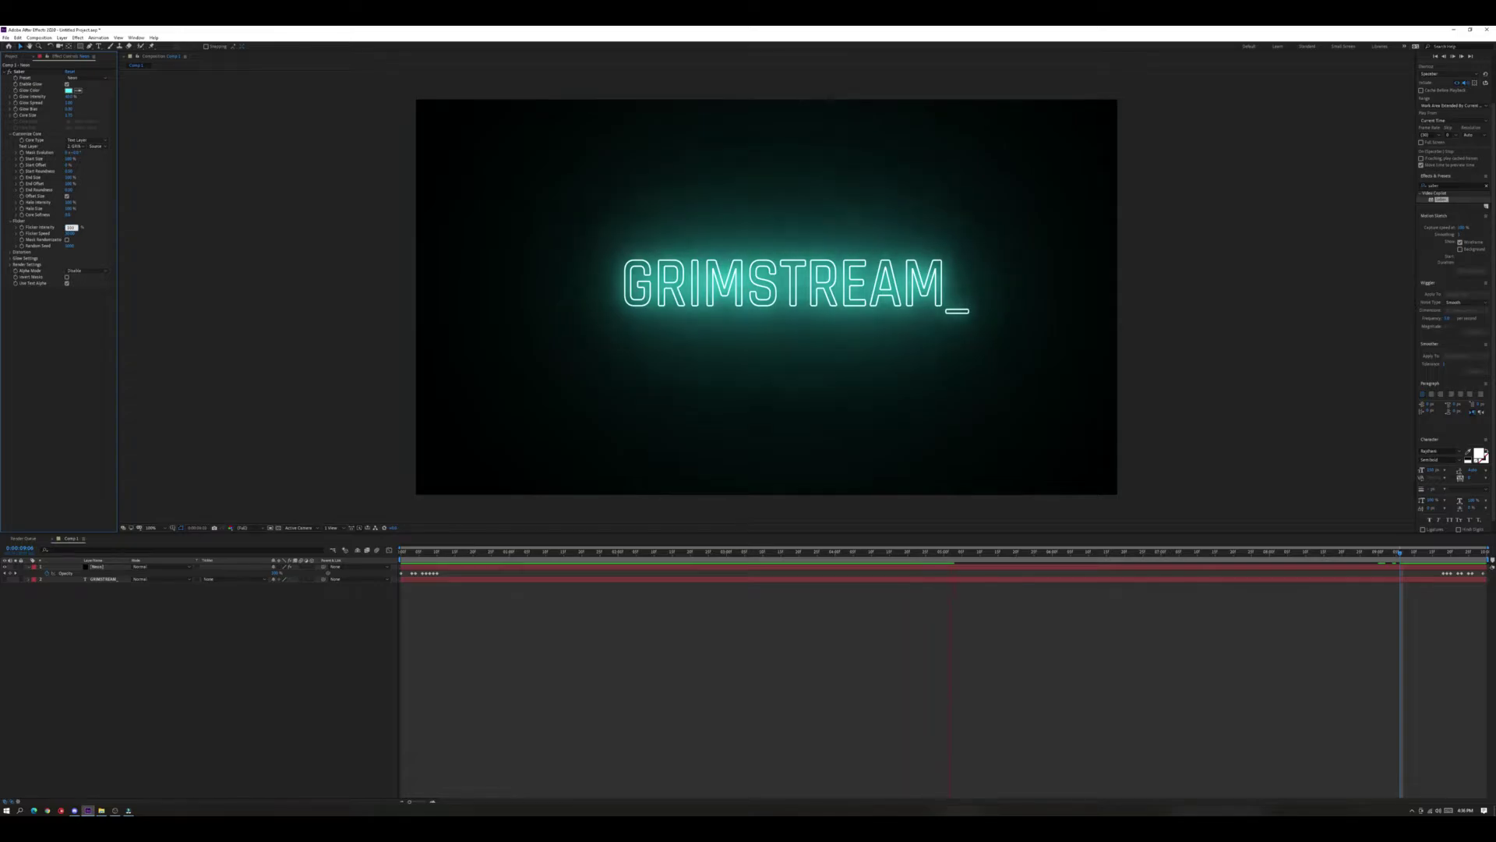
key(Tab)
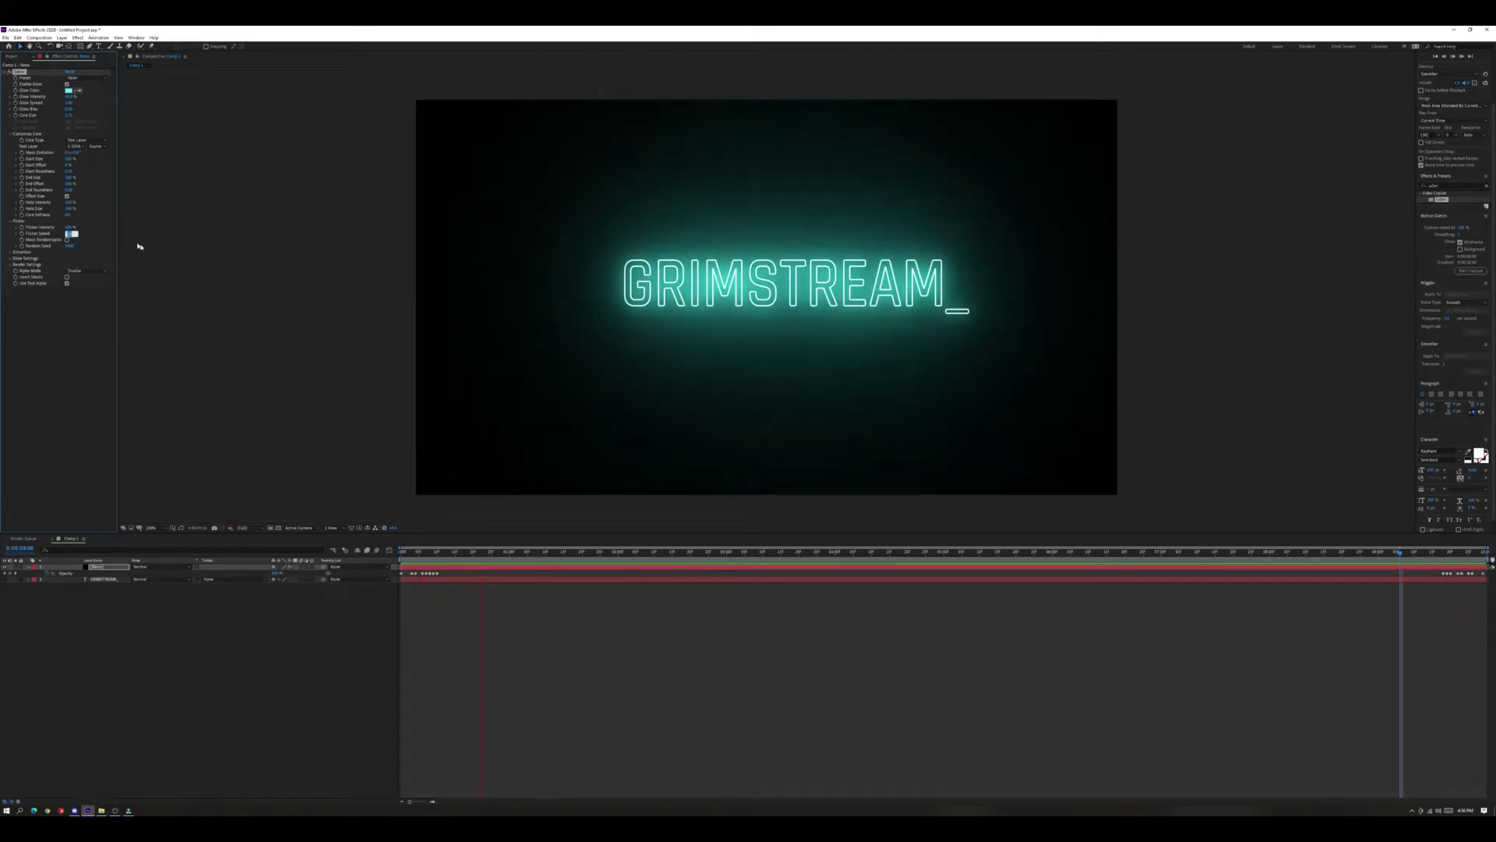
click(738, 649)
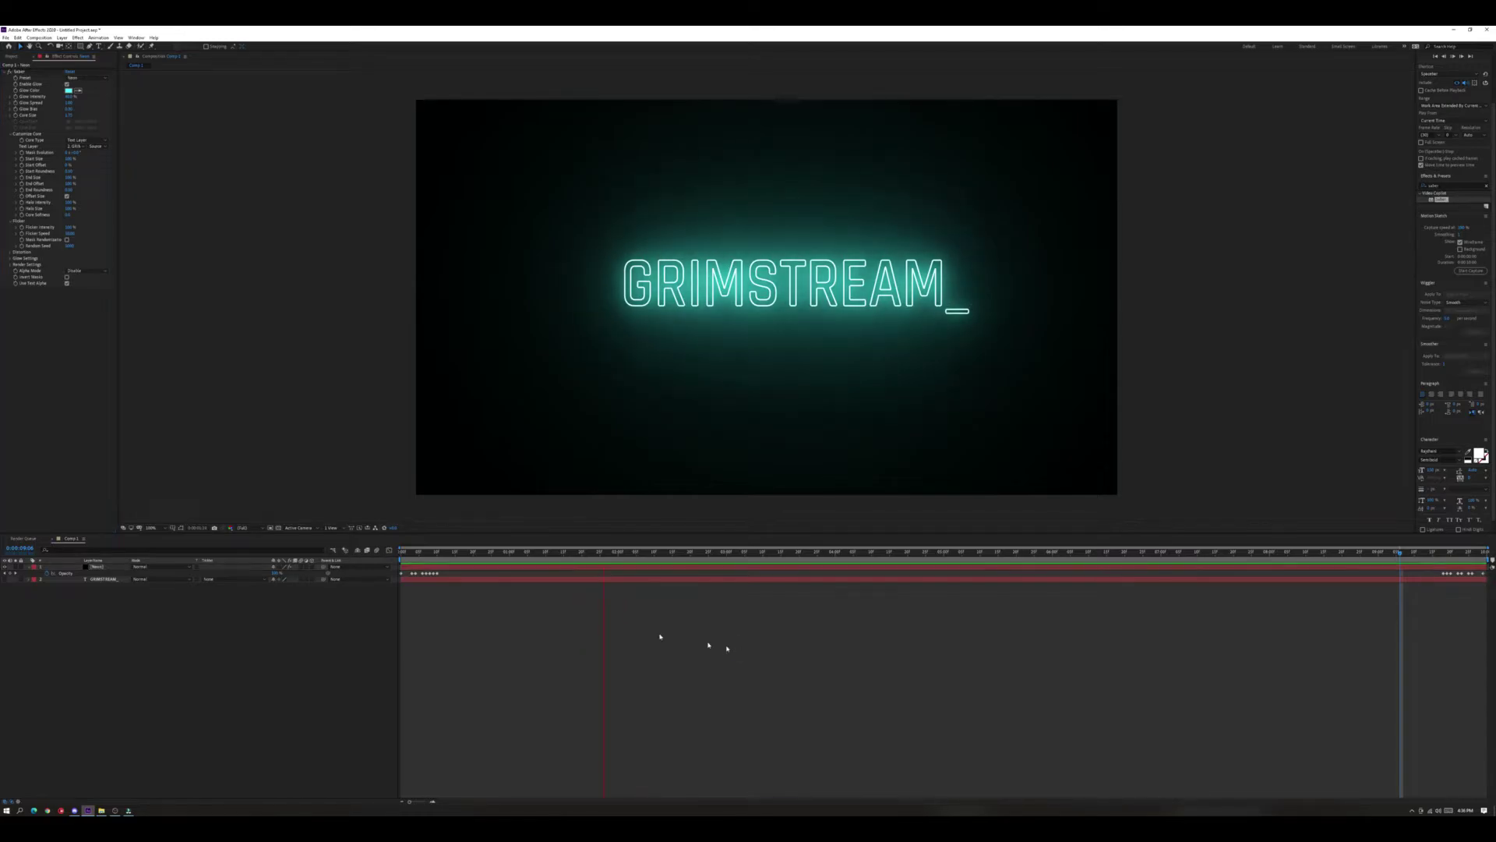
key(space)
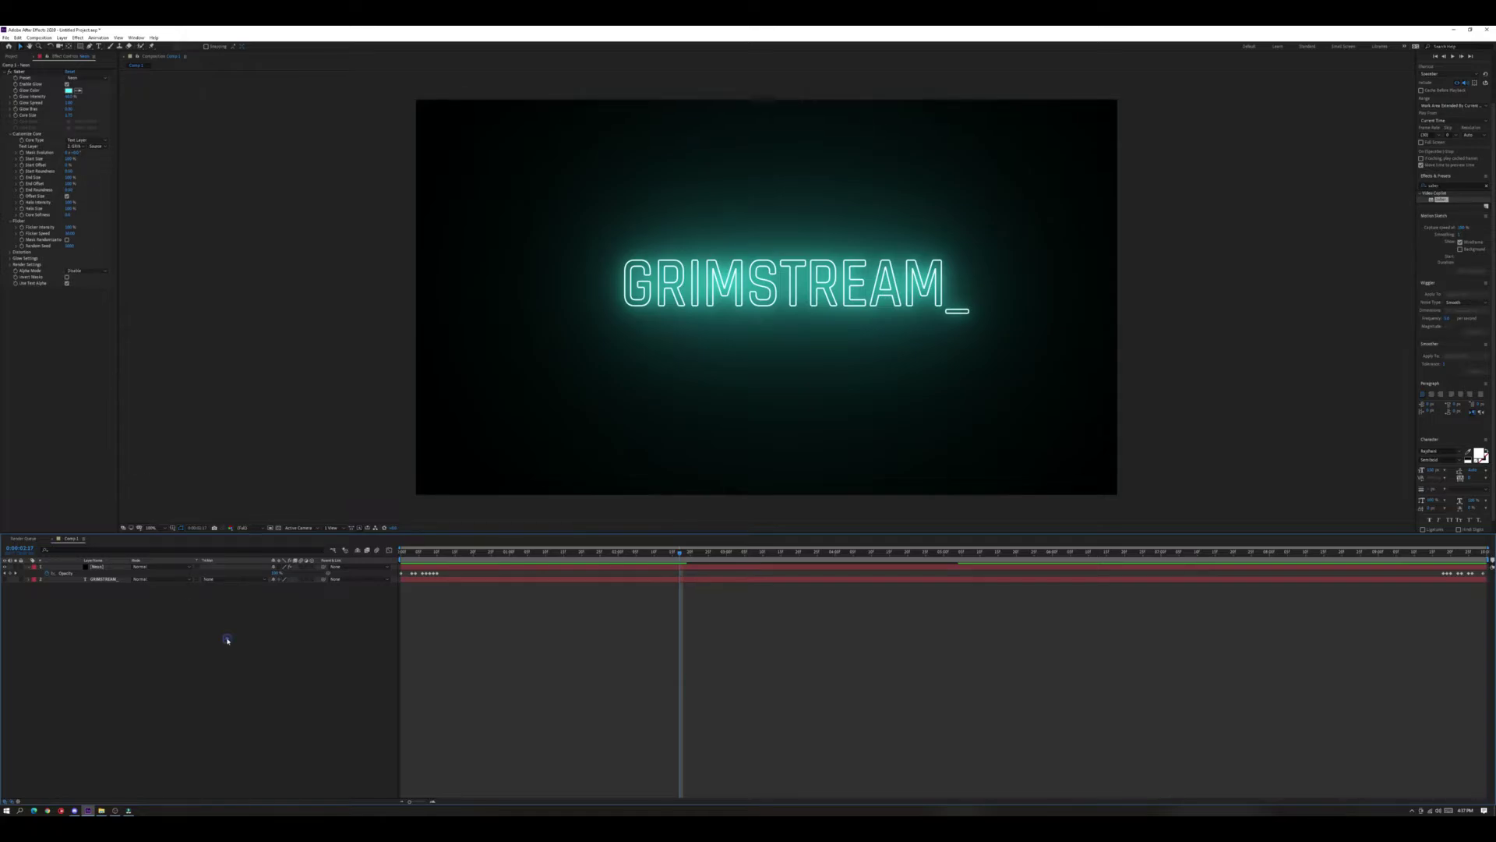
Add a new camera layer to the composition with the default camera settings.
click(62, 37)
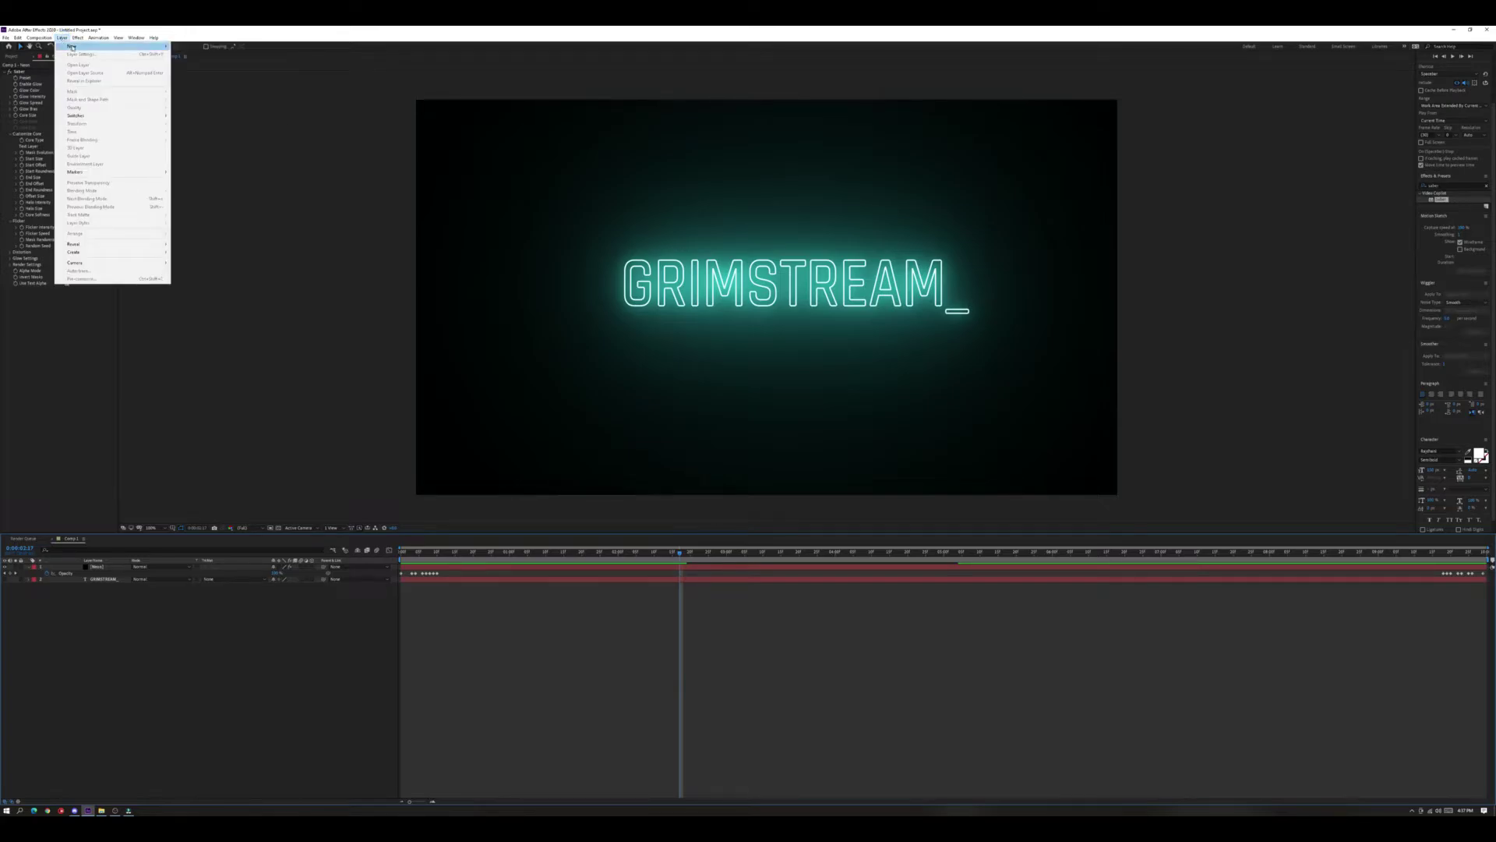
mouse_move(72, 46)
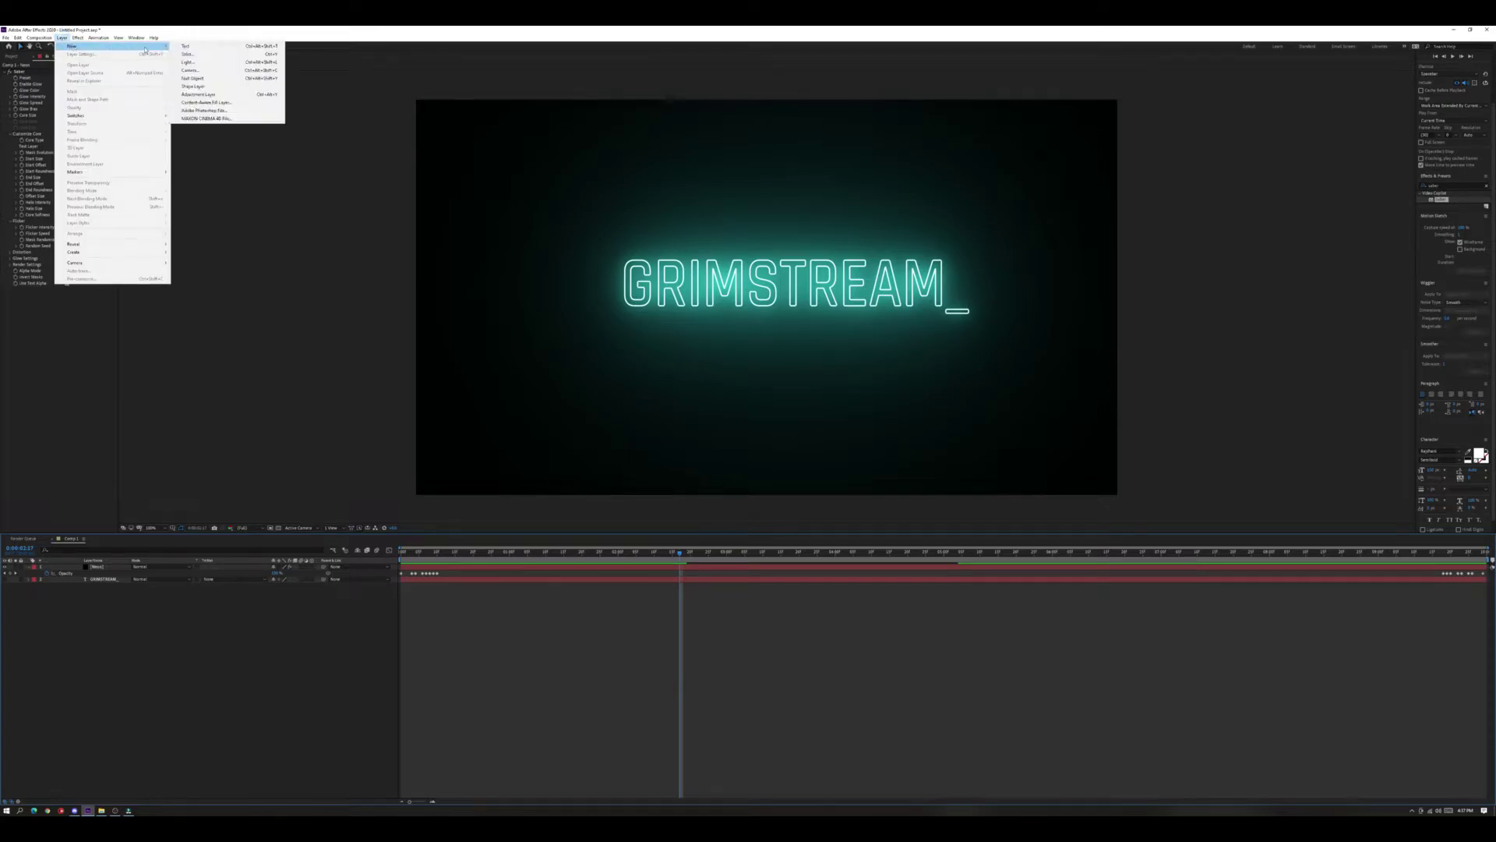
click(206, 71)
click(826, 500)
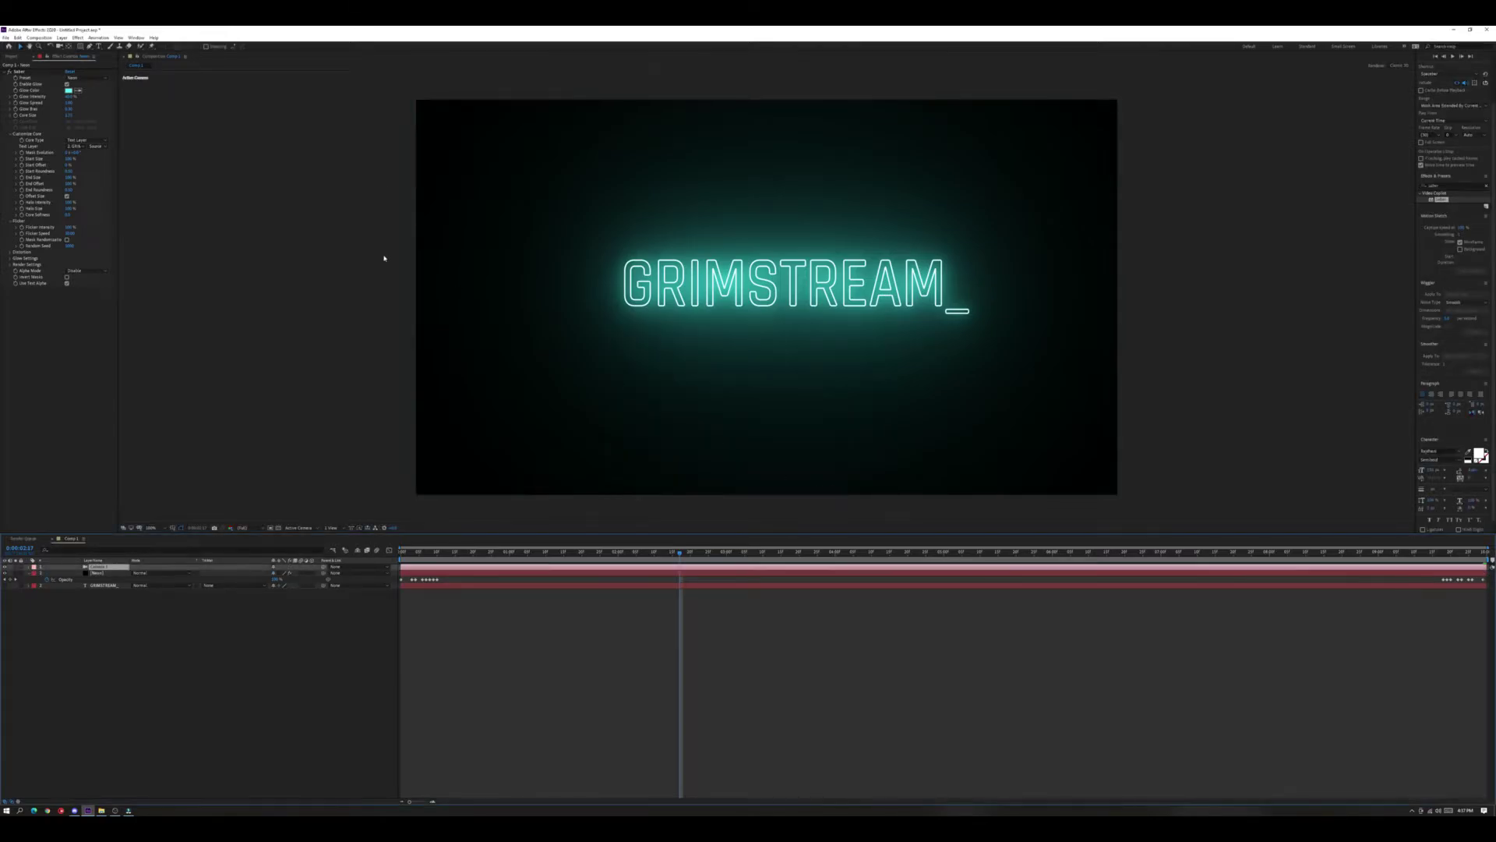
Add a null object layer and rename it CameraObj.
click(61, 38)
mouse_move(71, 46)
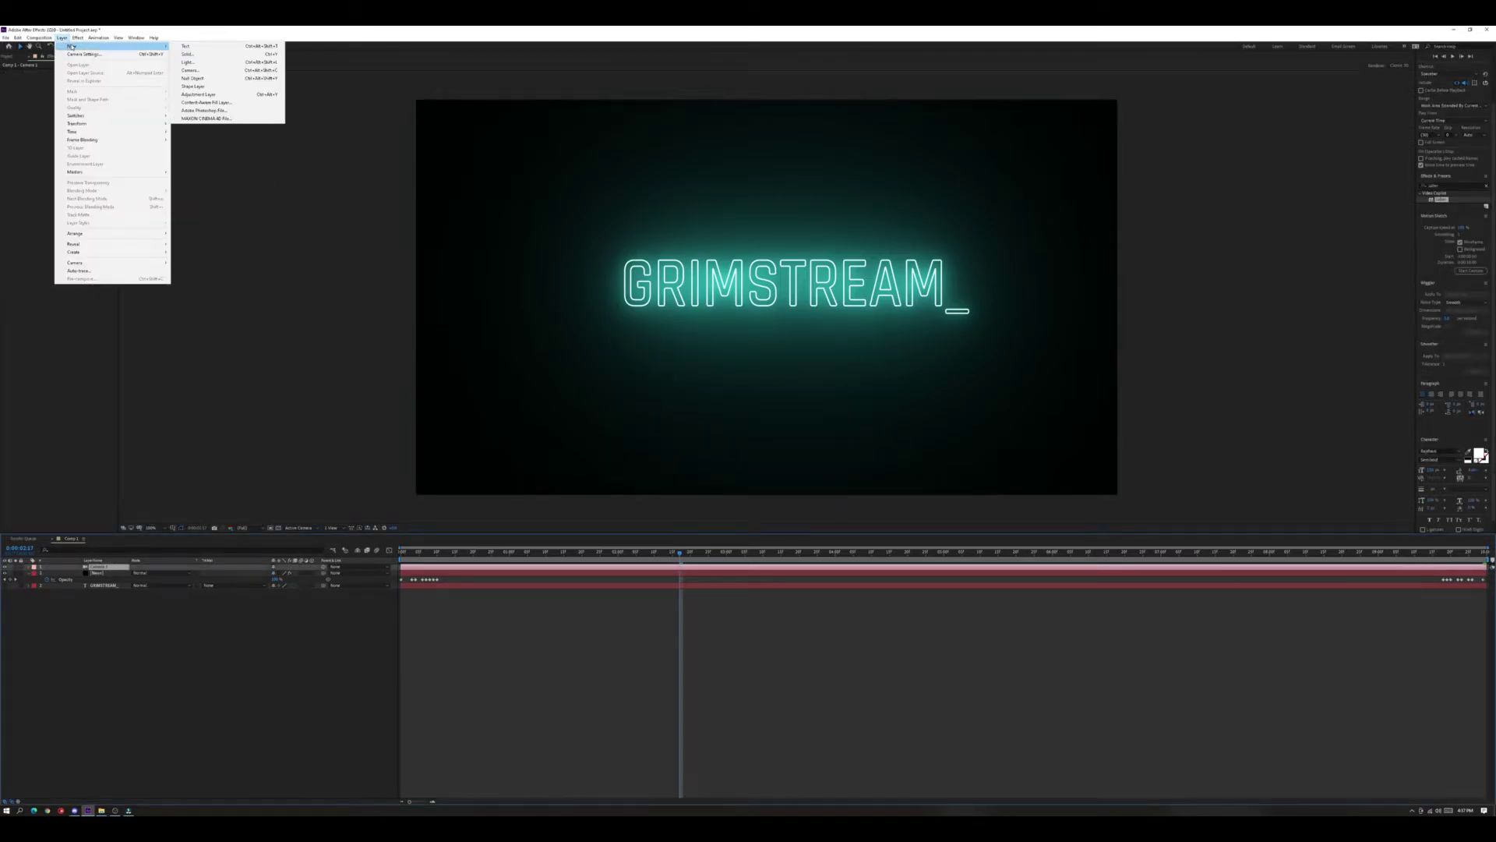
click(207, 79)
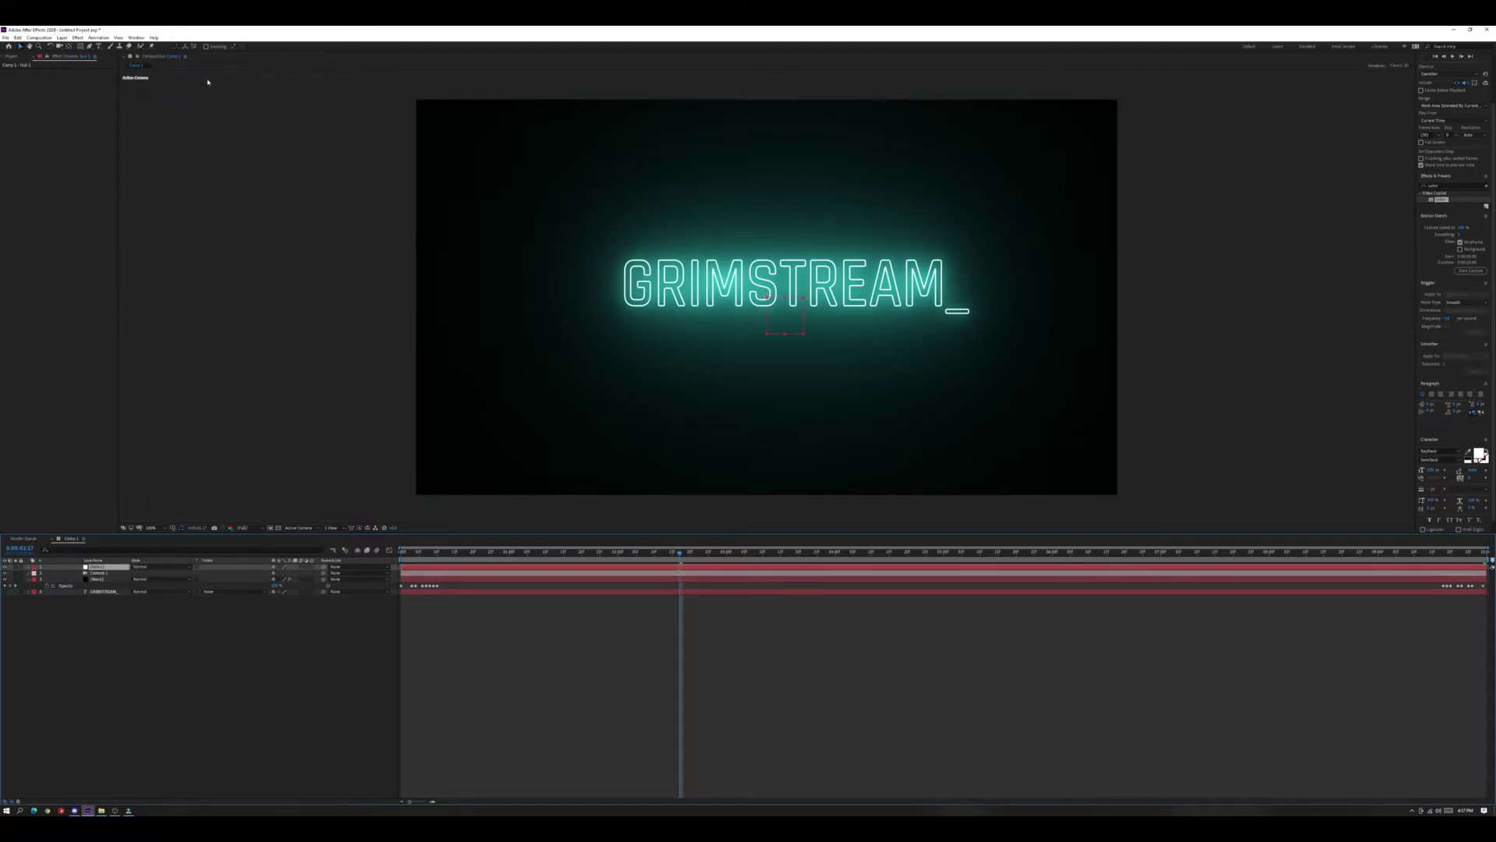
right_click(109, 571)
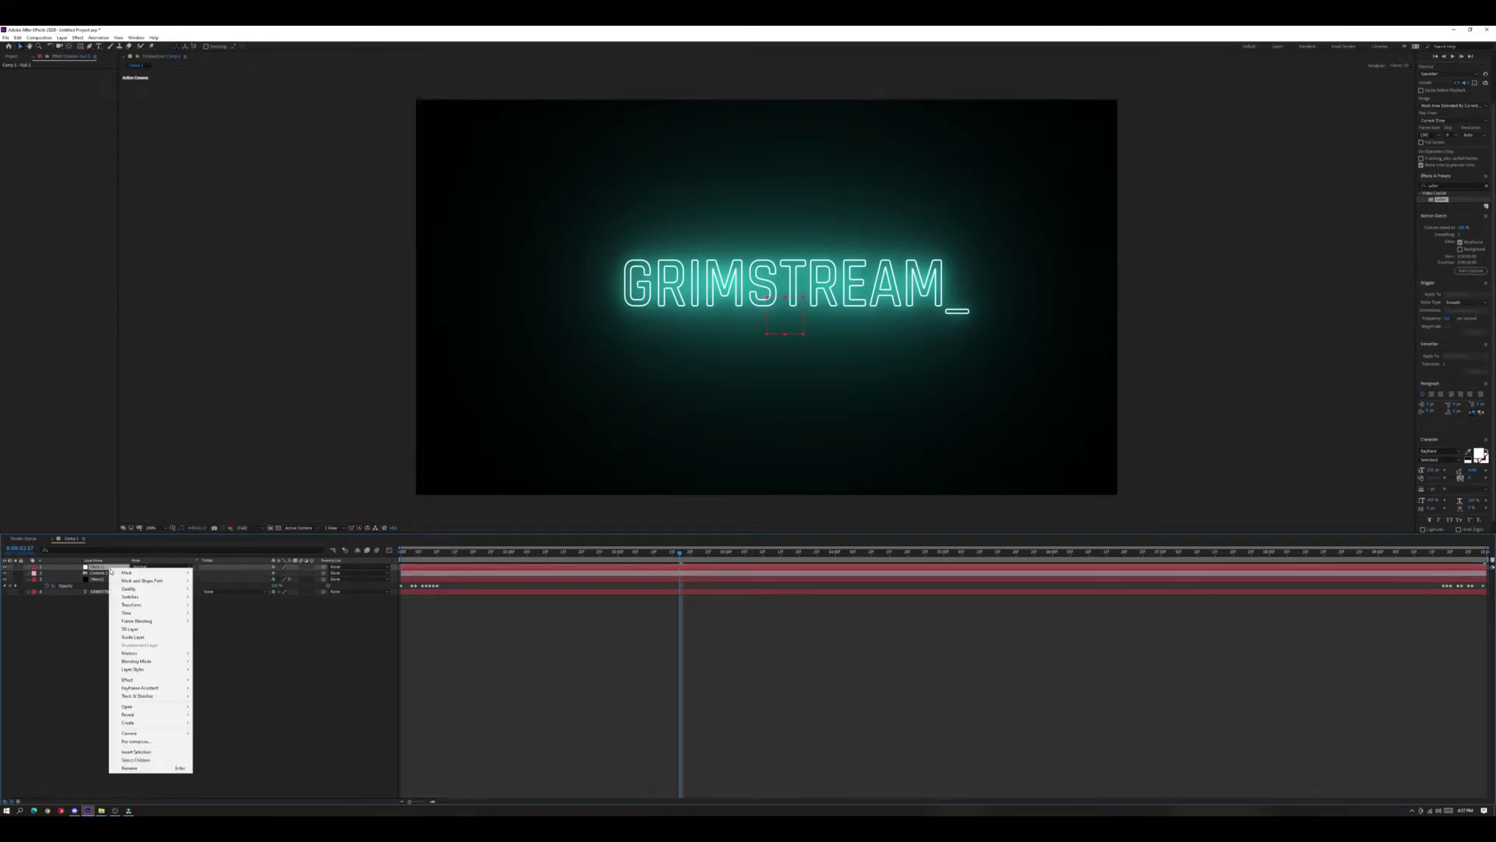
click(145, 770)
text(CameraObj)
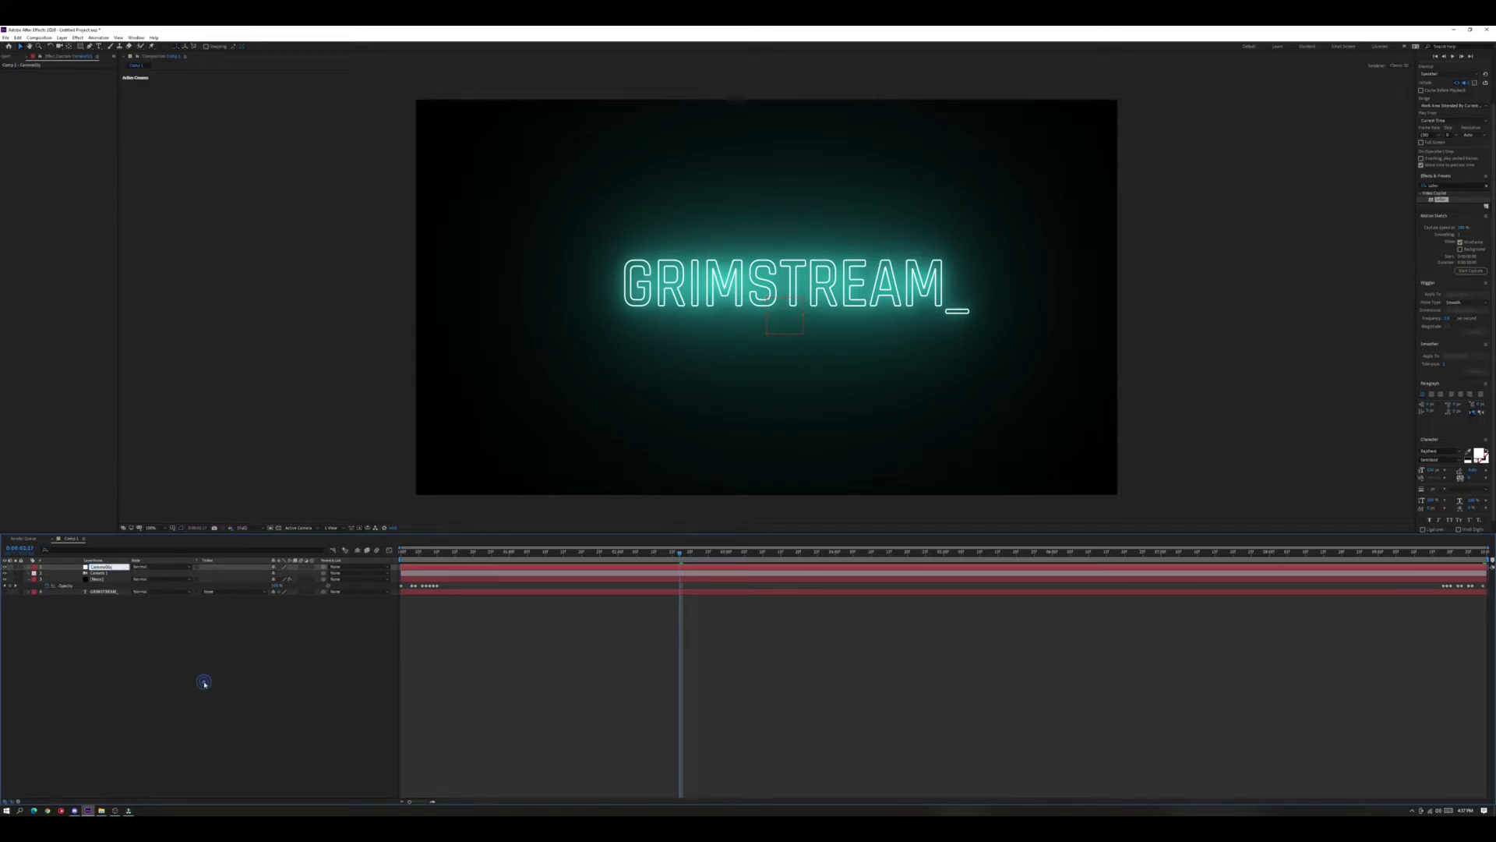
click(204, 682)
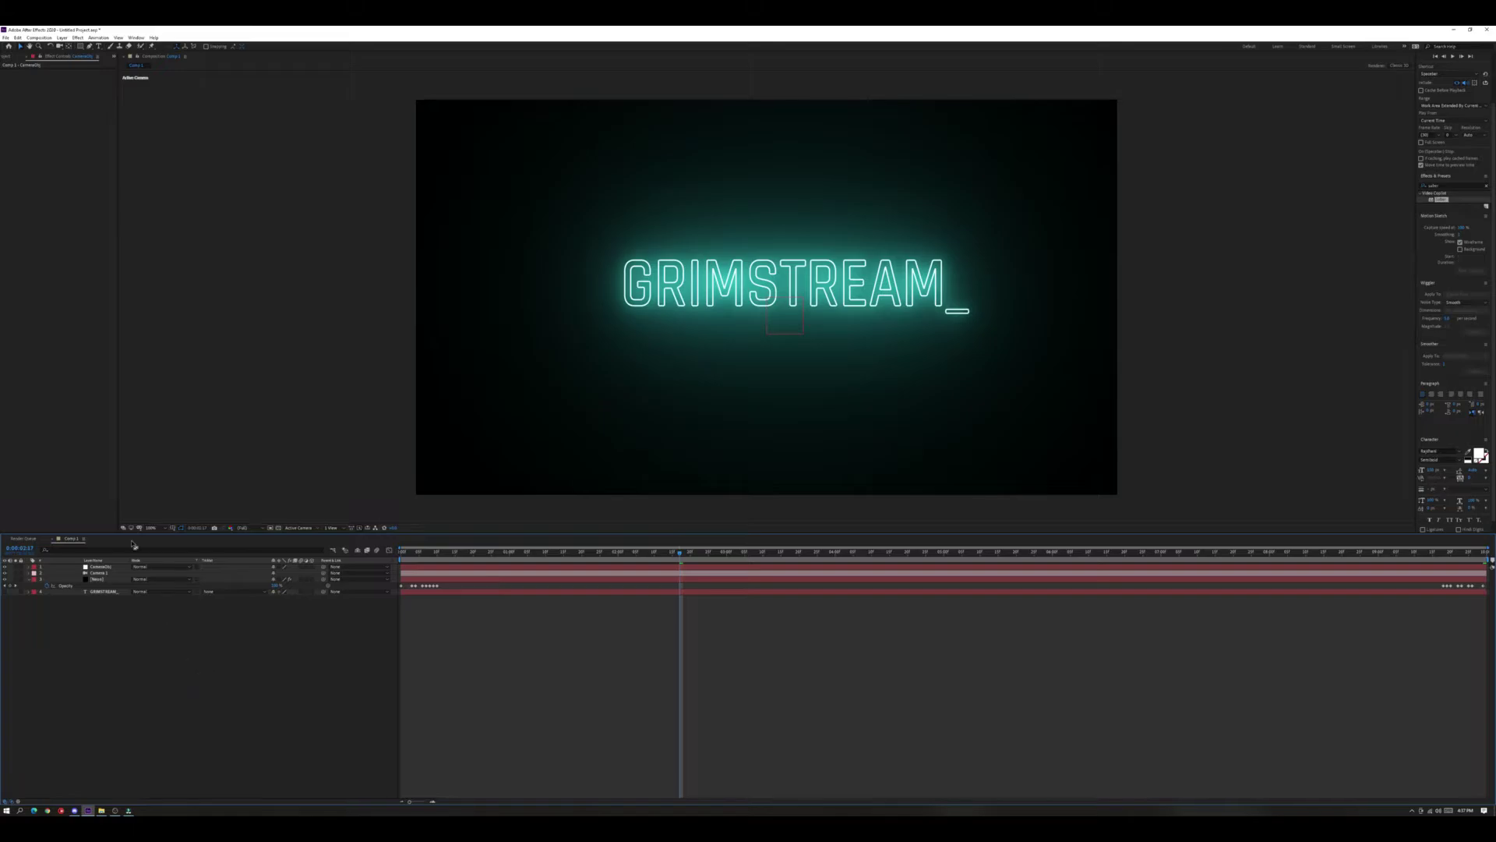
Make the CameraObj null and the Neon layer 3D, and parent the camera to CameraObj.
click(313, 579)
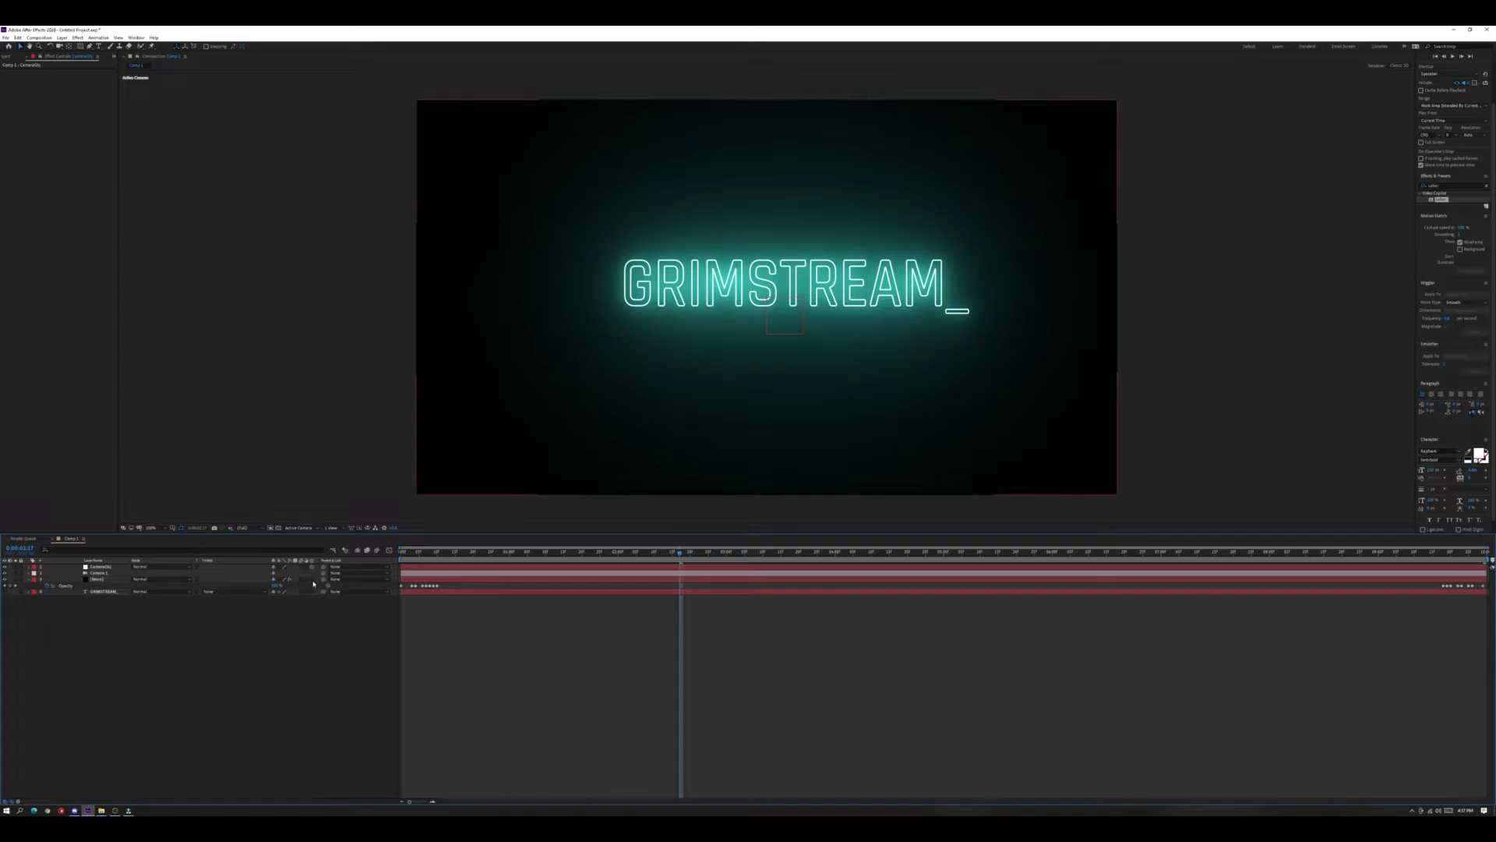
click(313, 581)
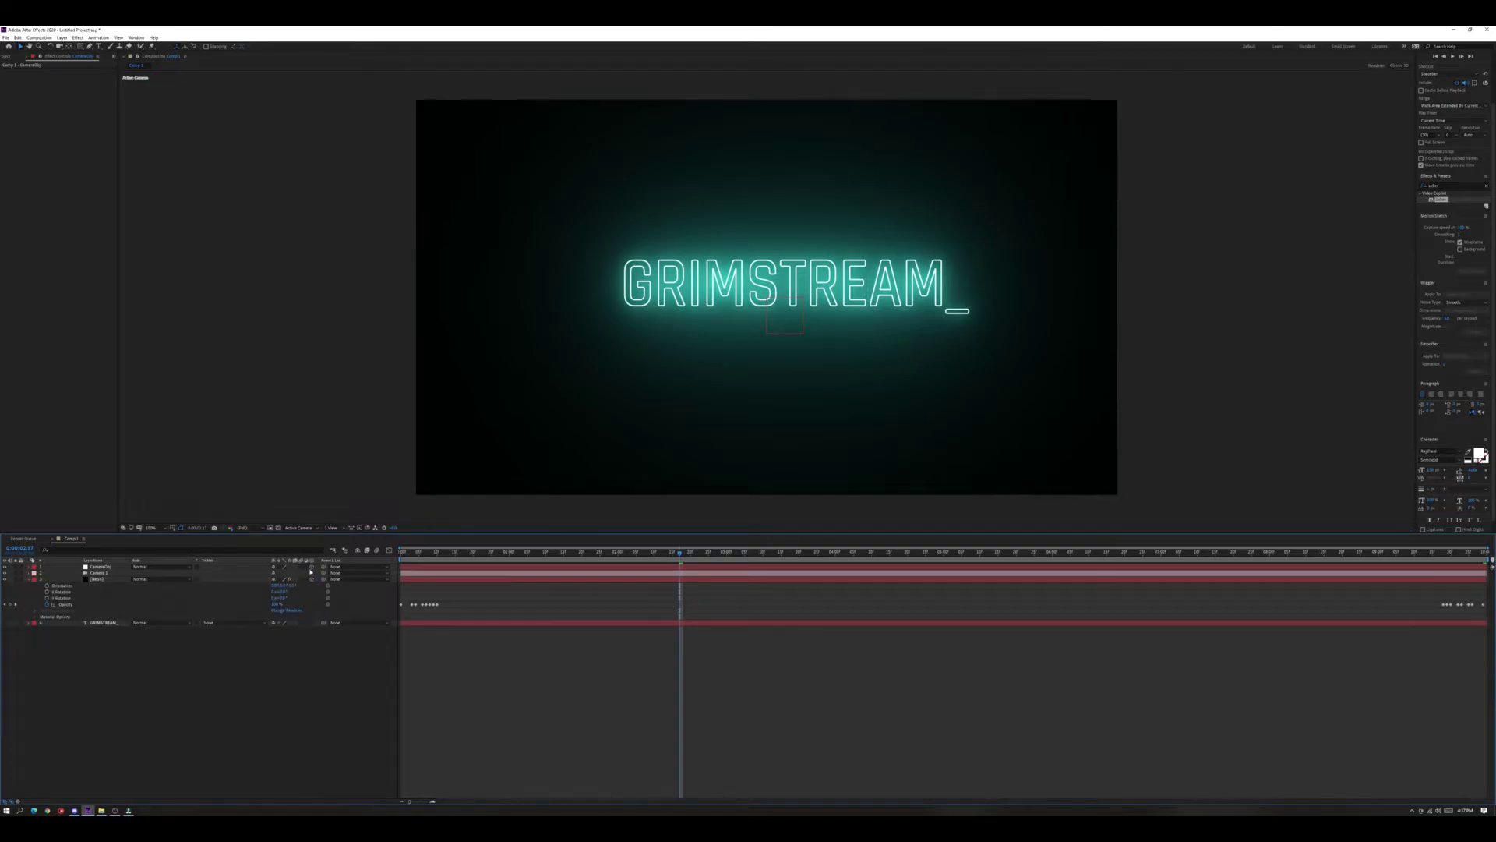
click(31, 580)
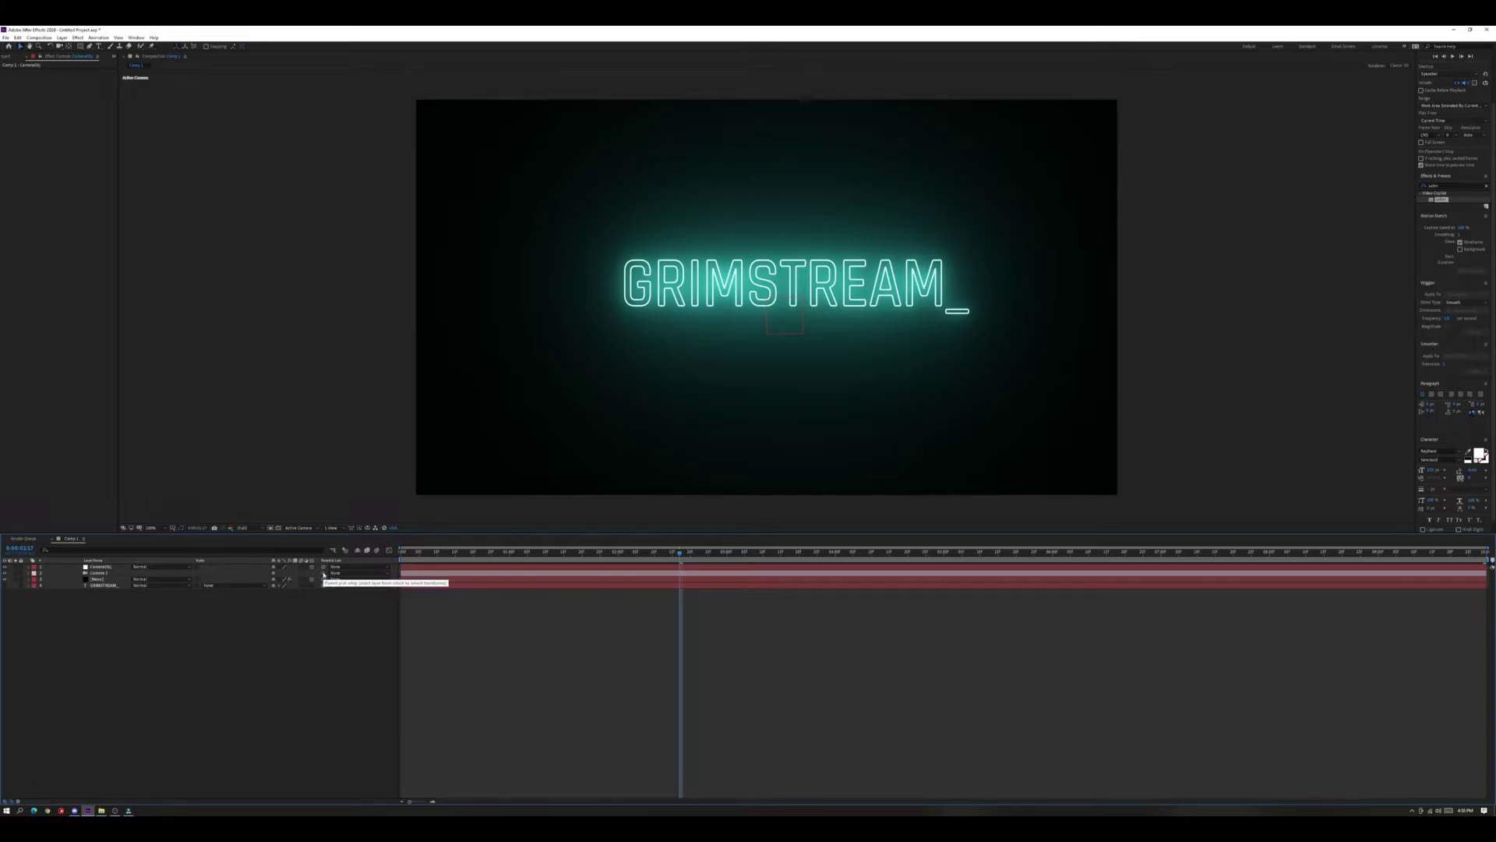
drag(324, 575, 109, 570)
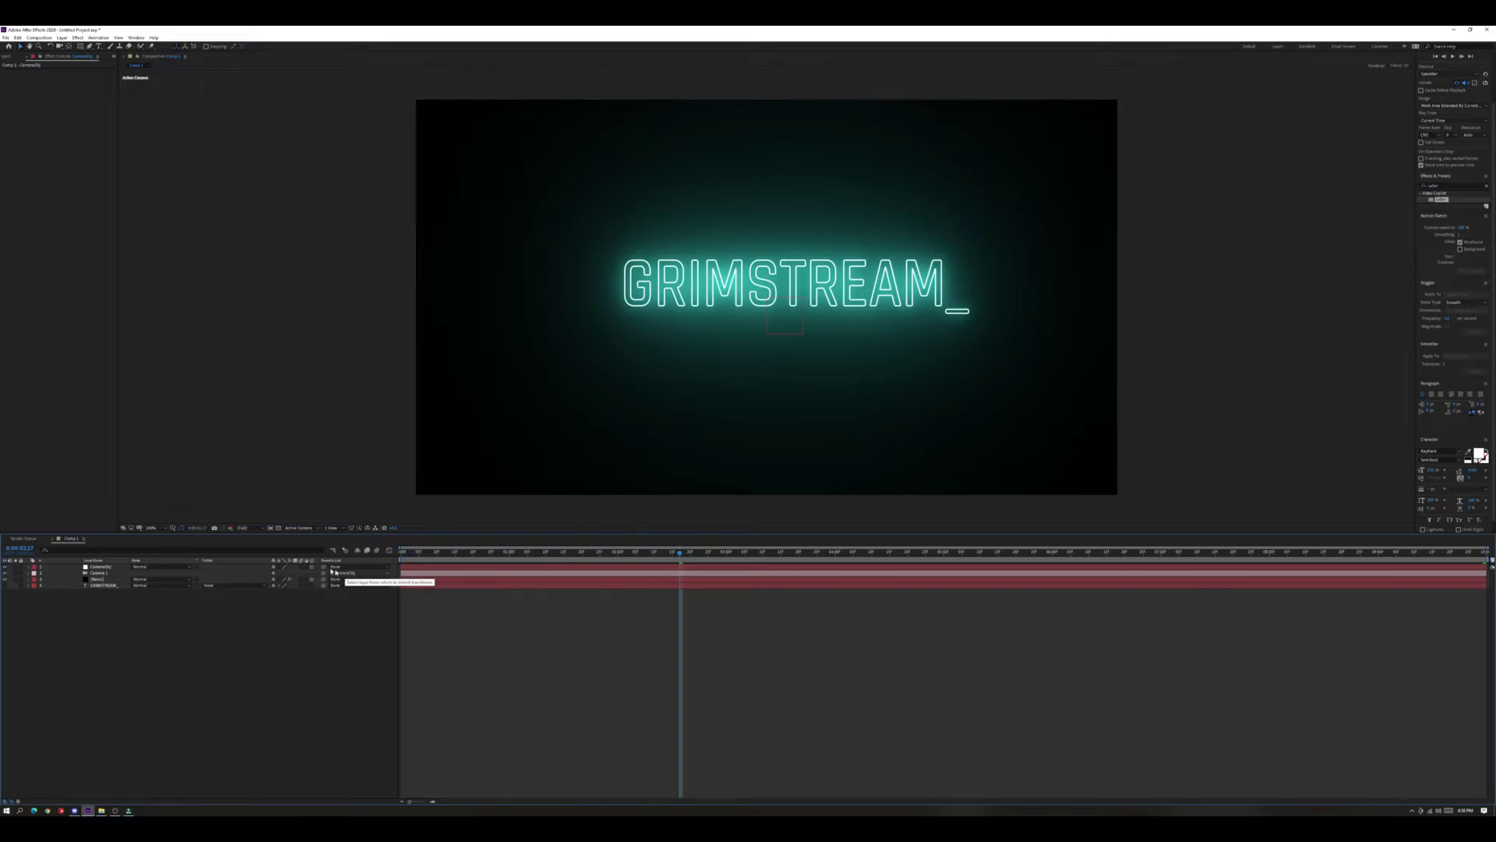
Add a position keyframe to the CameraObj layer at the first frame of the composition.
click(118, 567)
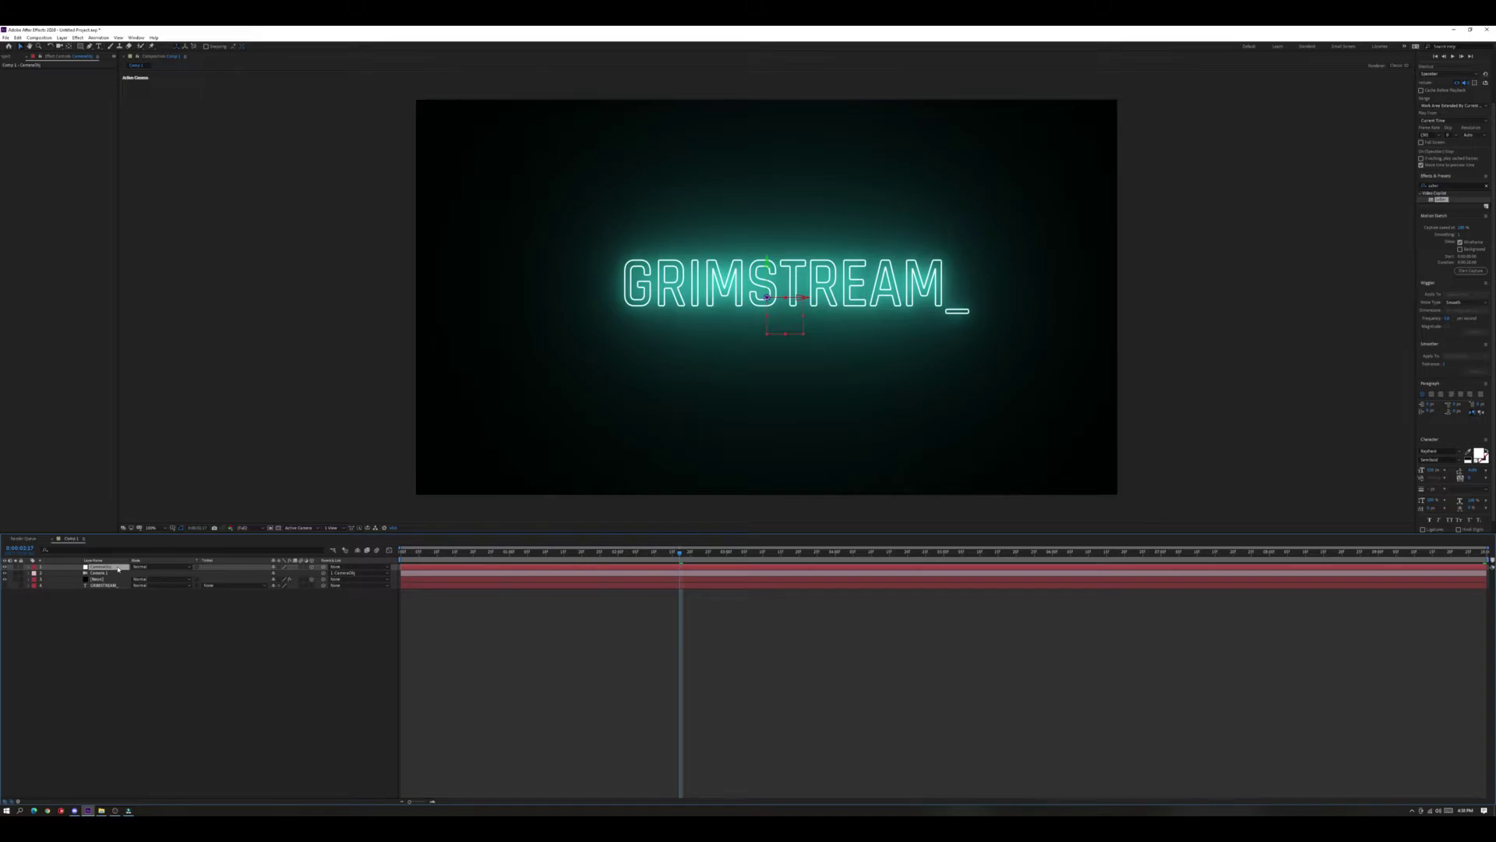
key(p)
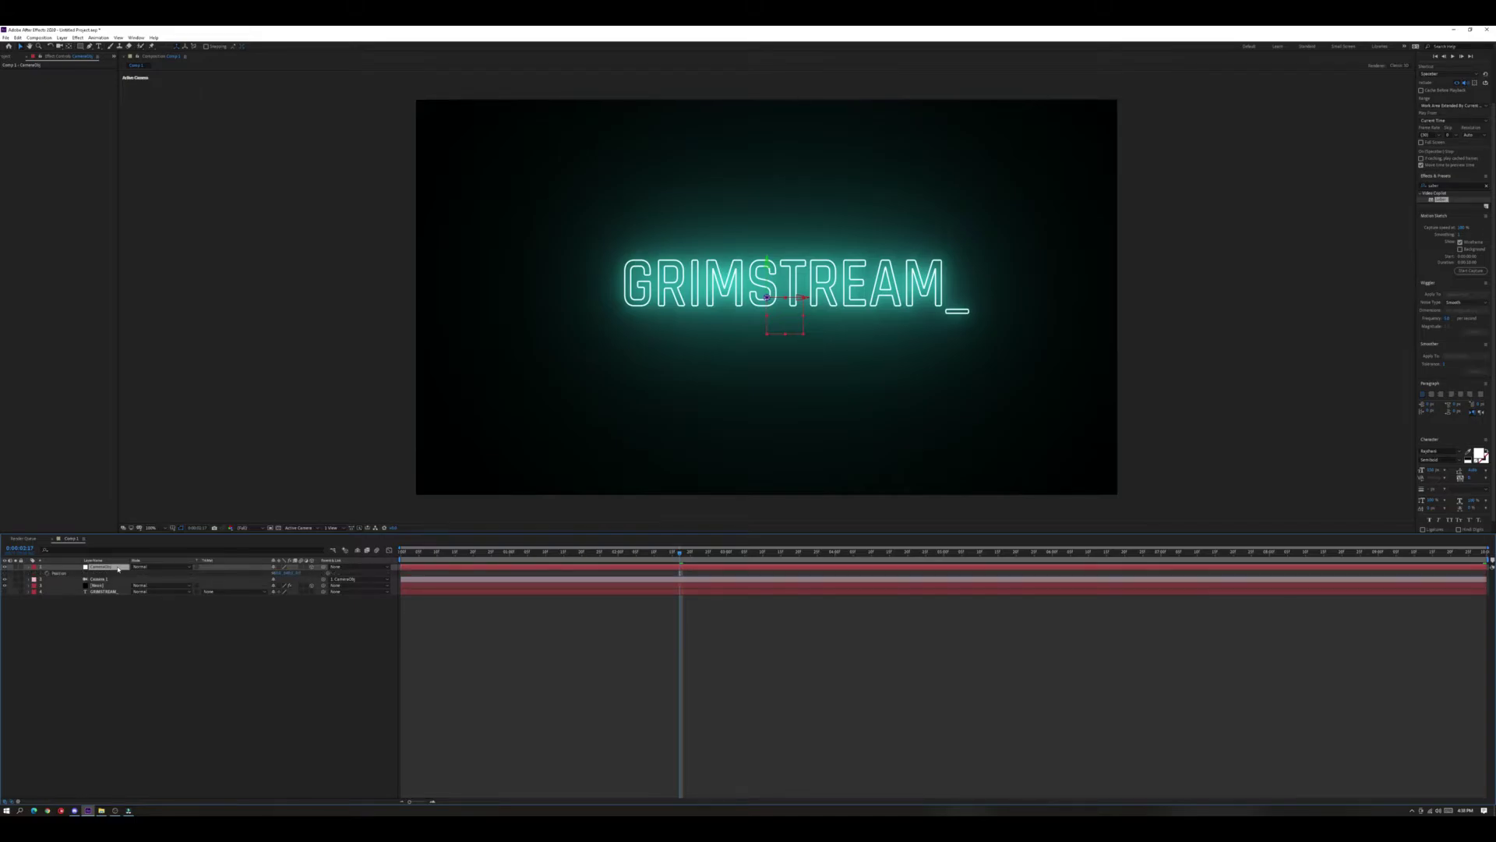
click(299, 573)
drag(680, 554, 401, 579)
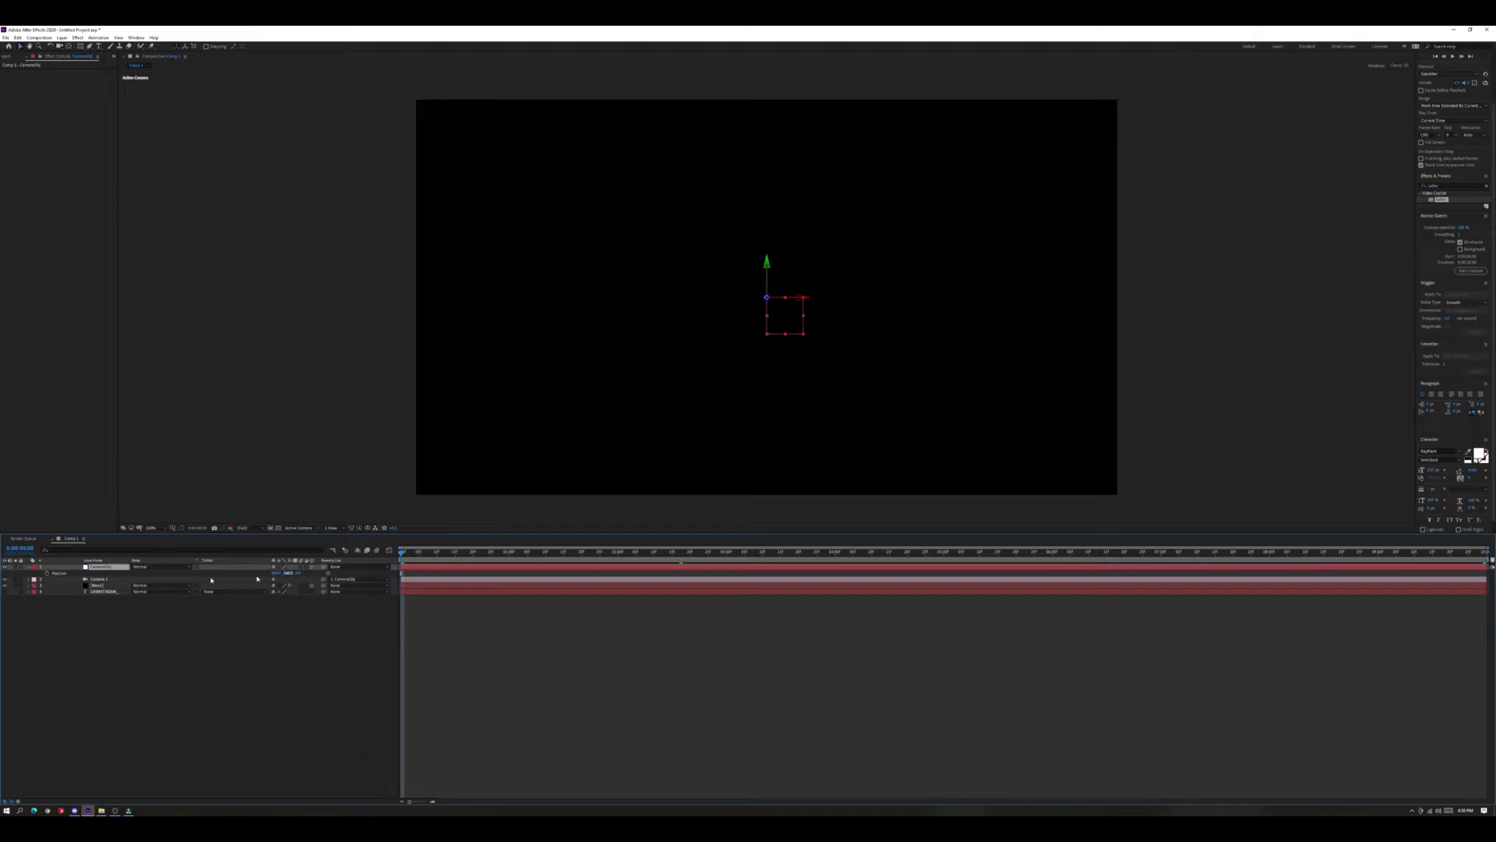
click(48, 575)
Animate the CameraObj layer's depth position with keyframes at 0:00:03:00 and 0:00:07:00.
drag(403, 554, 727, 567)
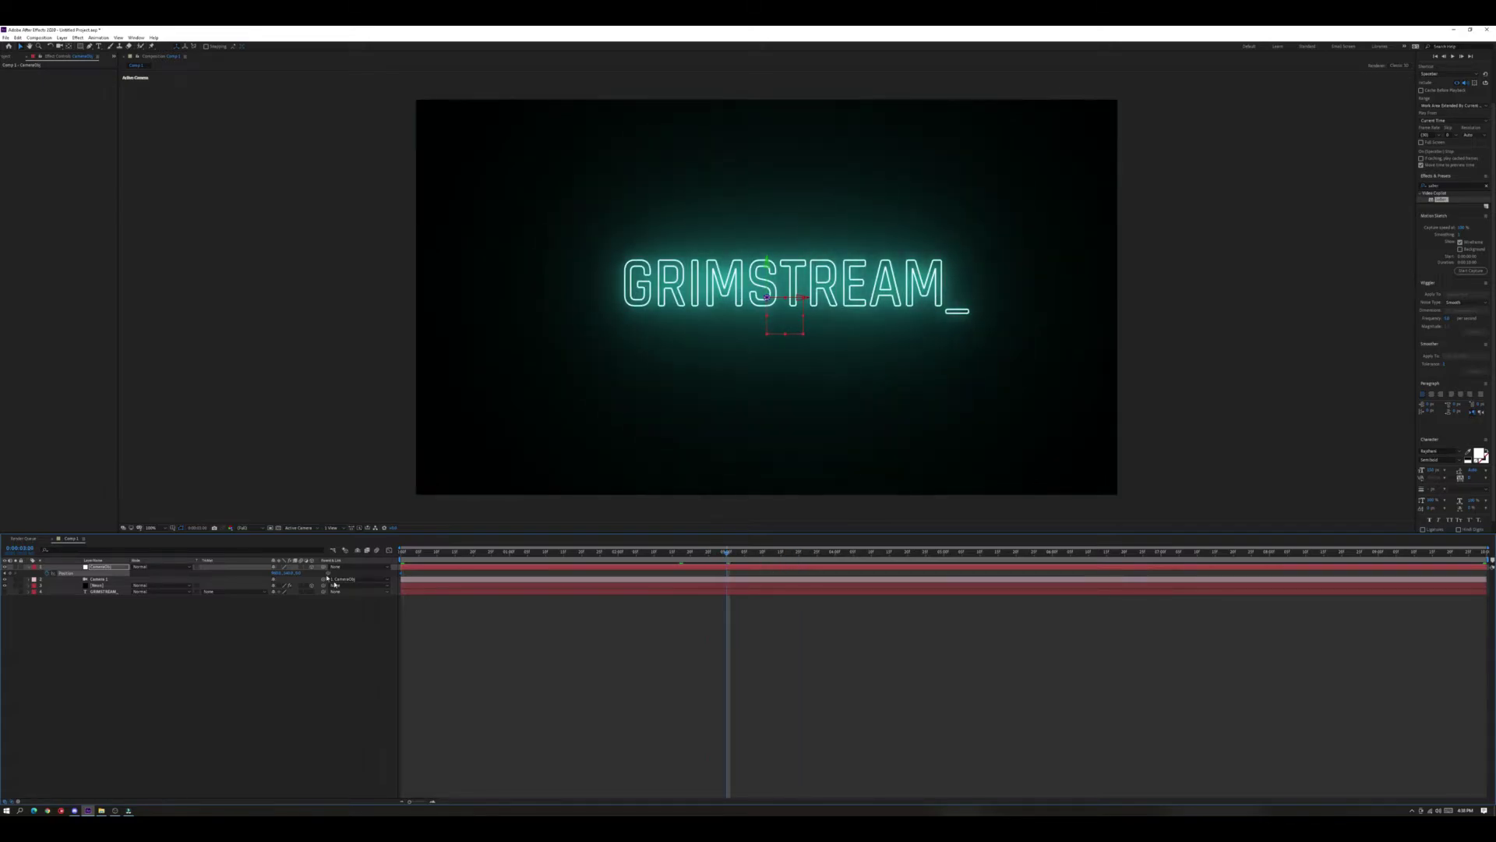
click(298, 573)
mouse_move(727, 554)
mouse_down()
mouse_move(744, 555)
mouse_move(400, 555)
mouse_move(744, 555)
mouse_up()
drag(939, 573, 1162, 572)
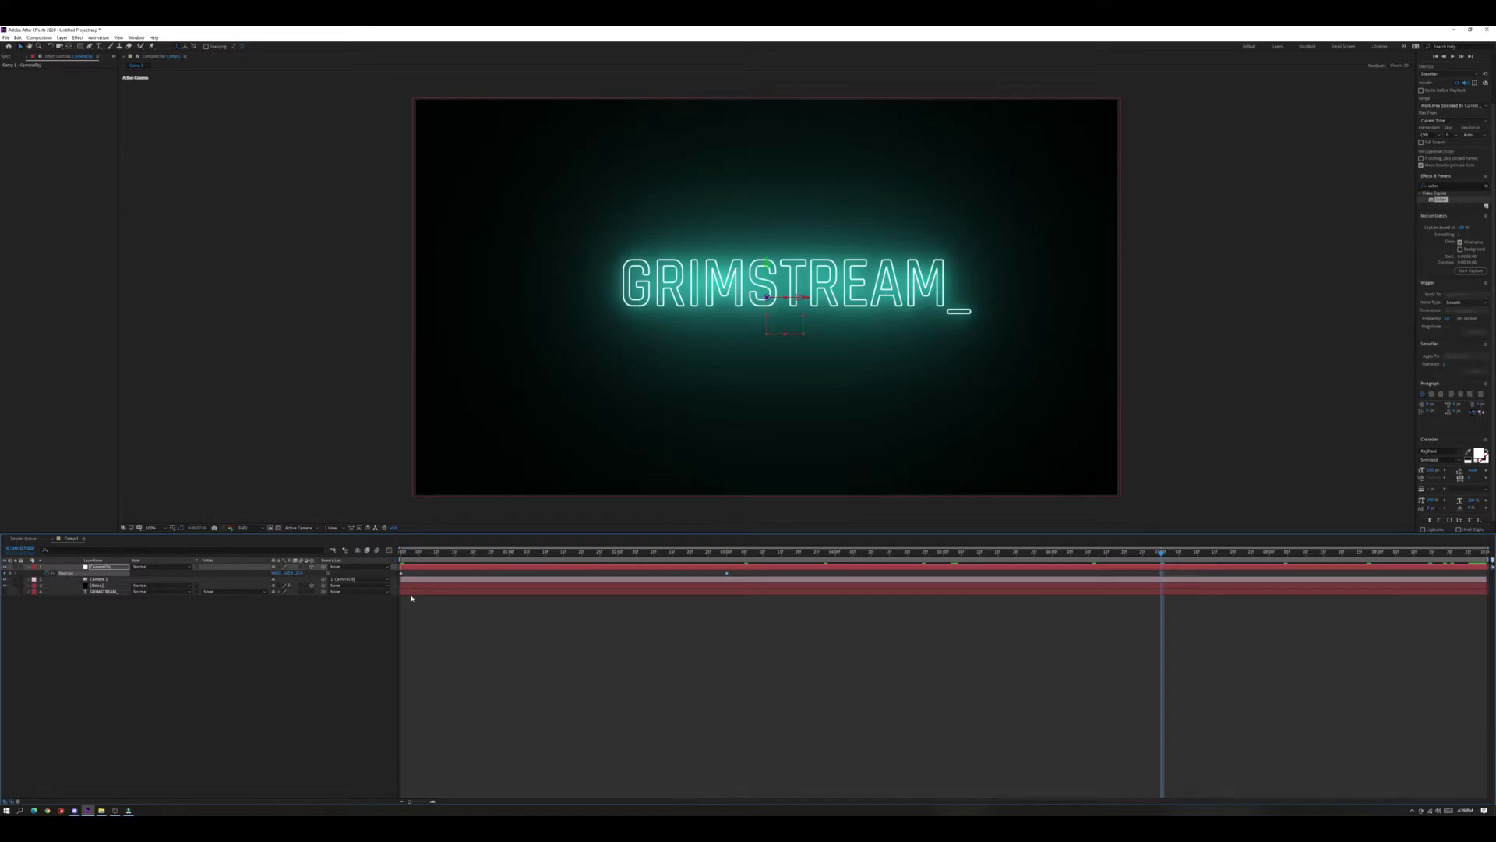
Change the CameraObj layer's depth position at the last frame of the composition.
key(space)
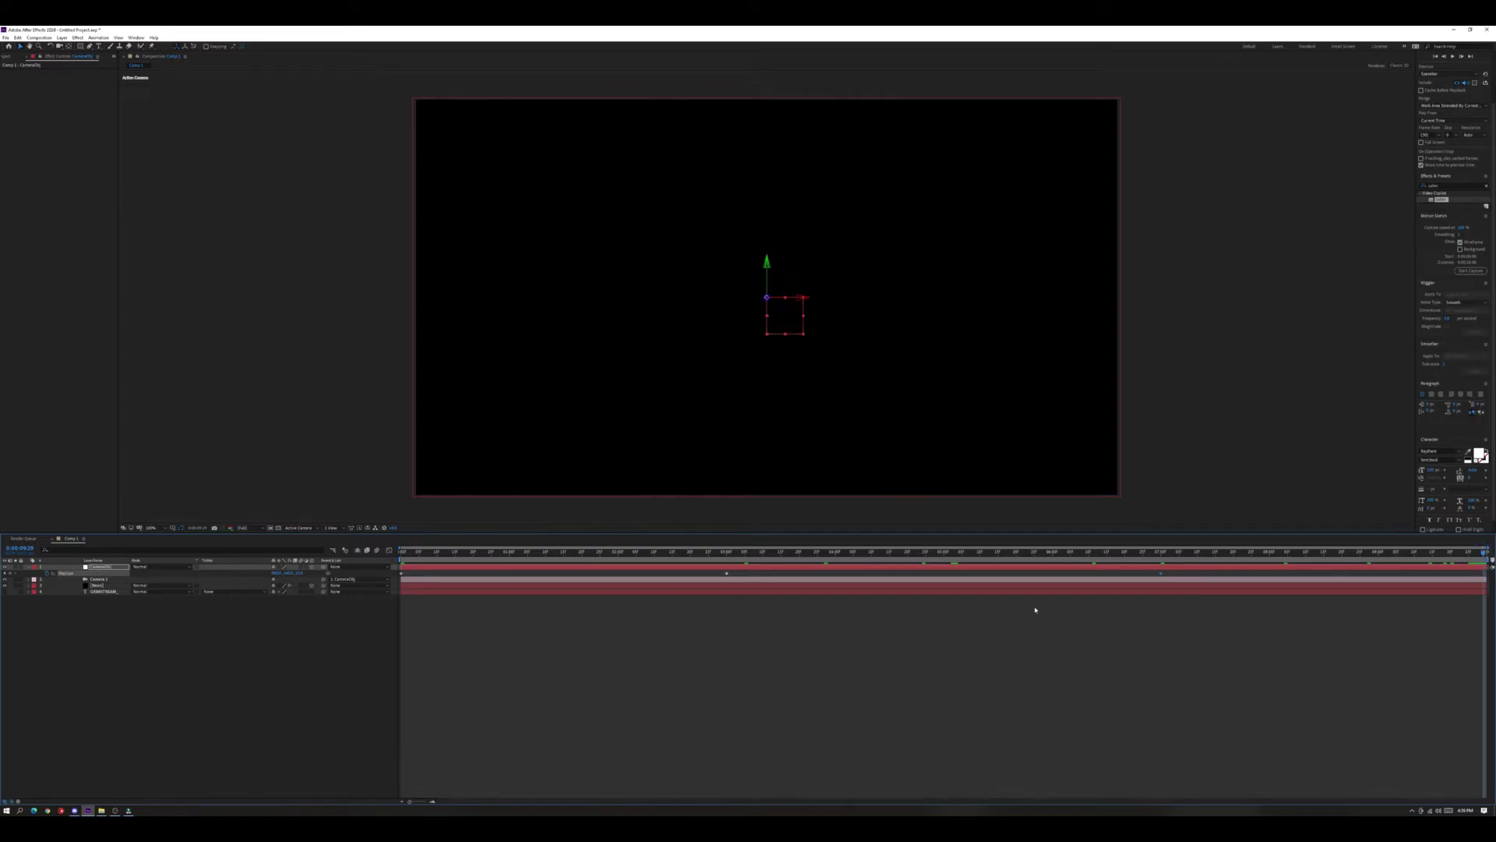
drag(297, 575, 302, 574)
click(302, 574)
key(Tab)
key(Return)
Preview the camera movement together with the neon flicker.
key(space)
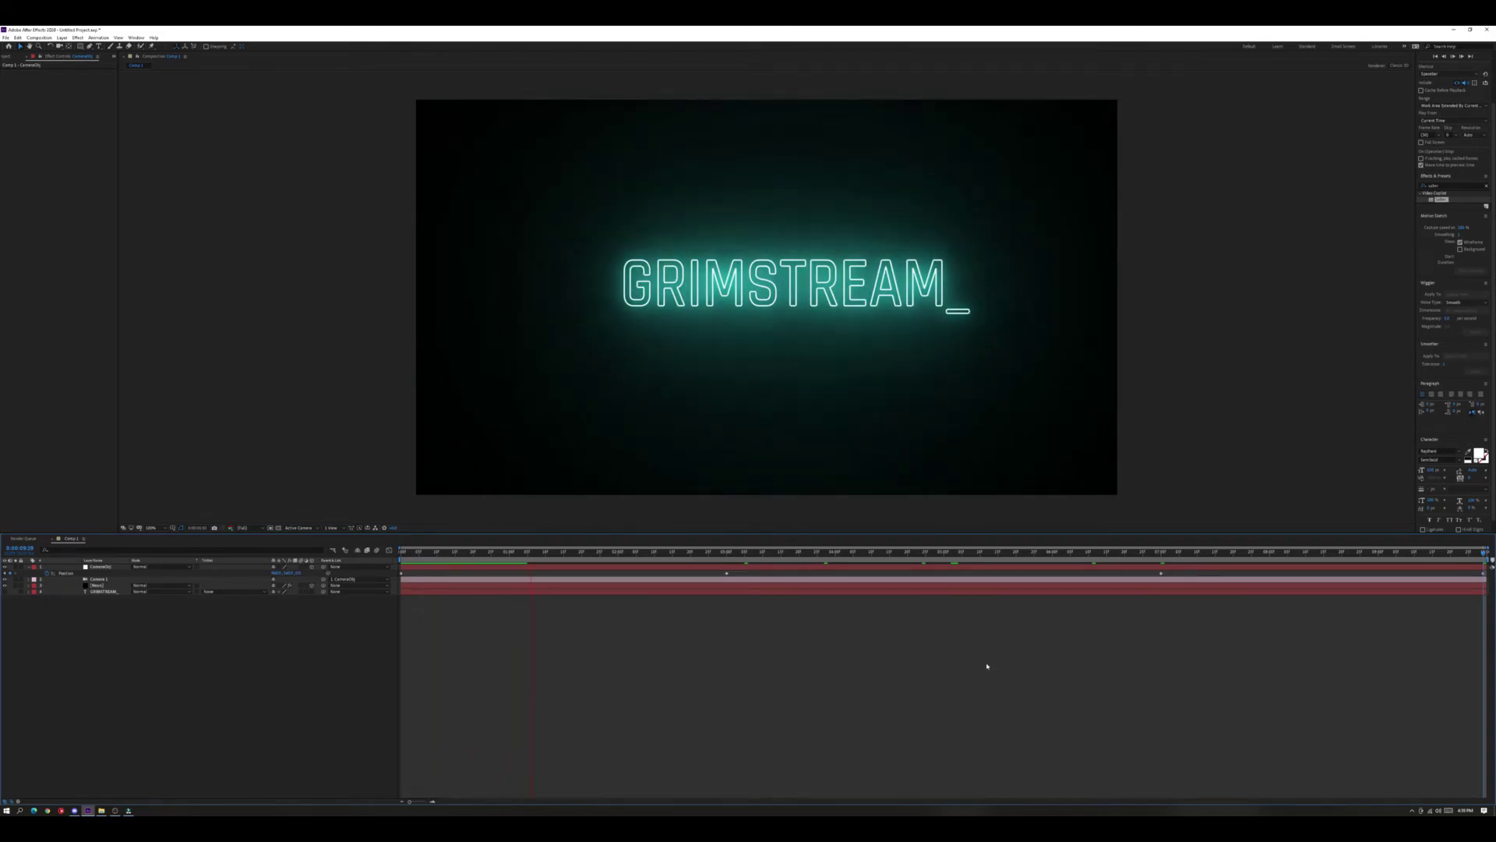
click(1411, 811)
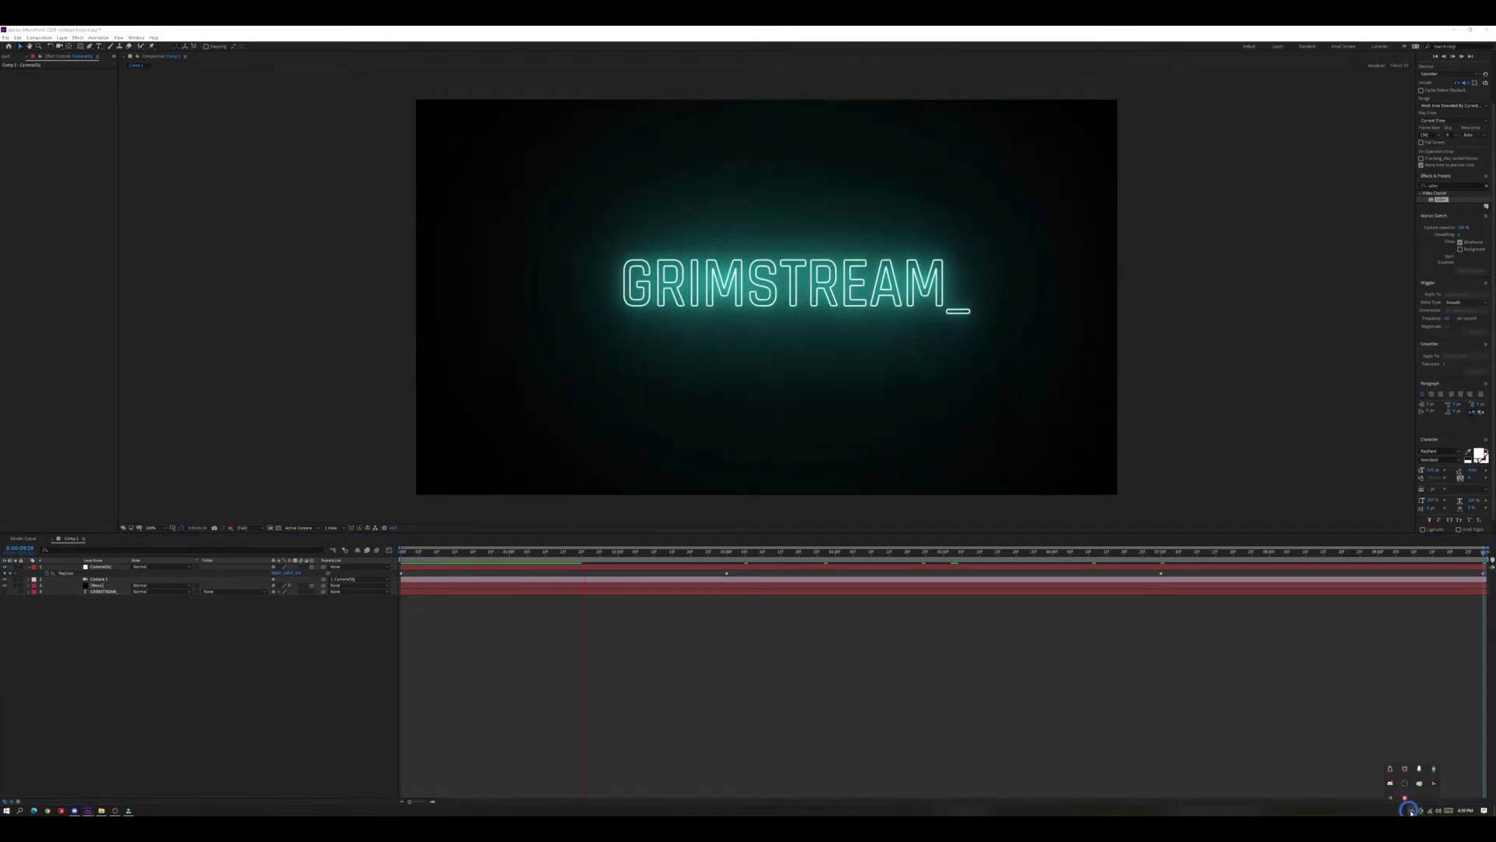
click(861, 689)
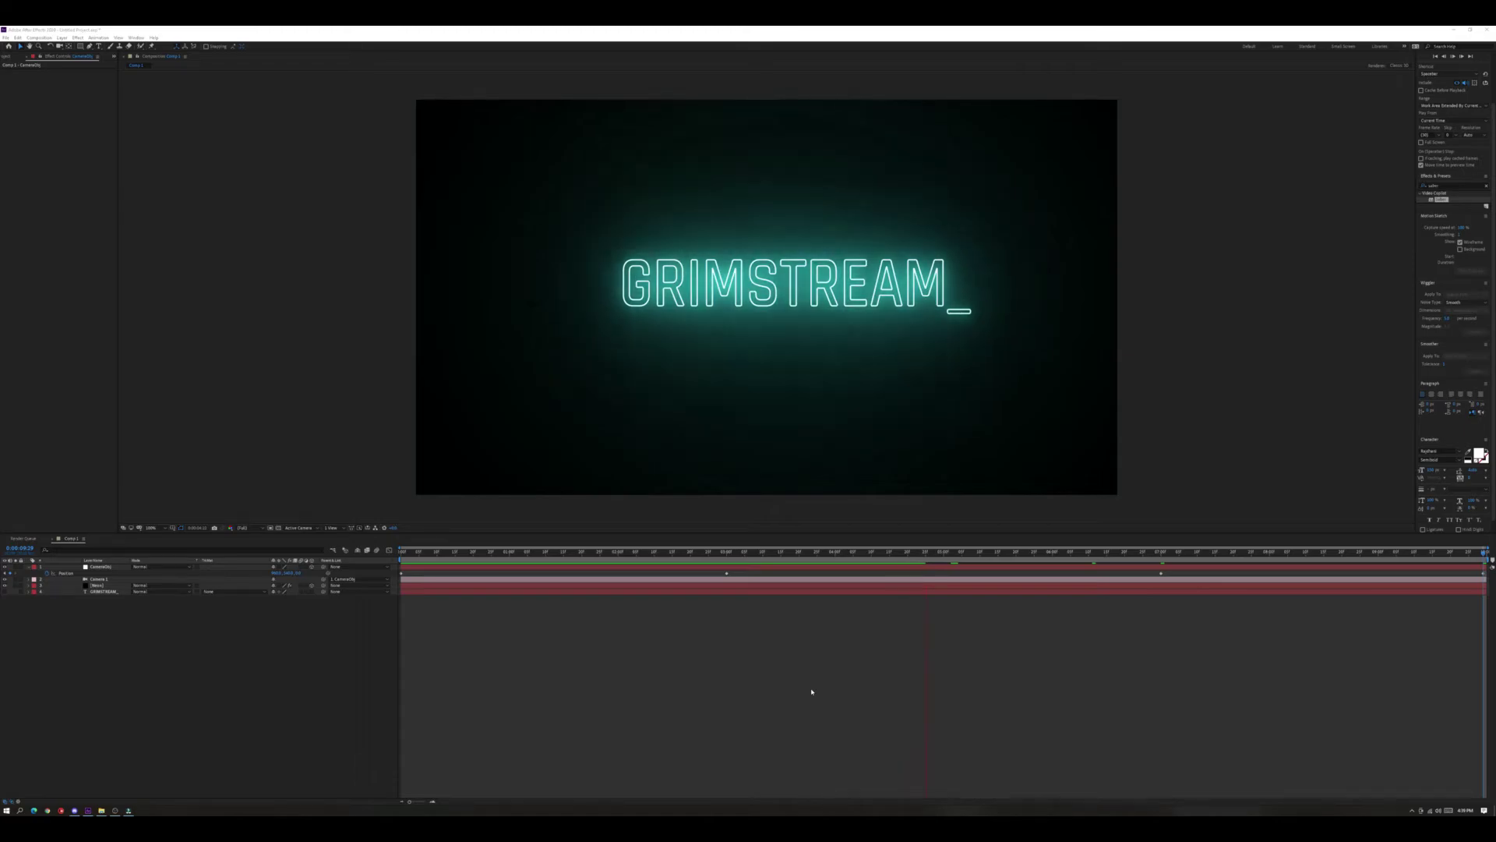
Show the transparency grid and set the neon layer's Saber composite settings to Transparent.
click(602, 622)
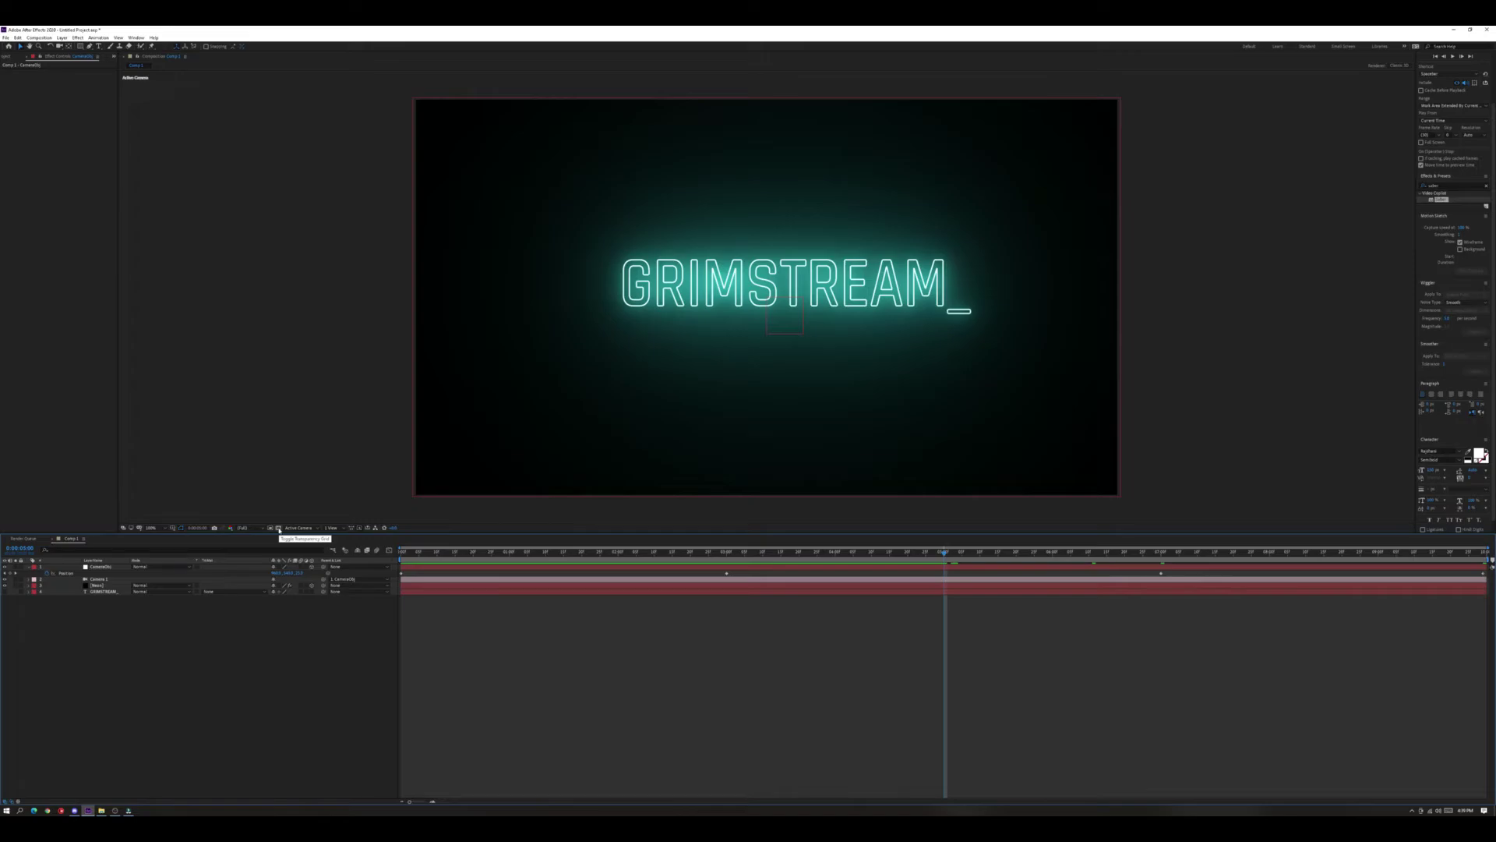
click(278, 529)
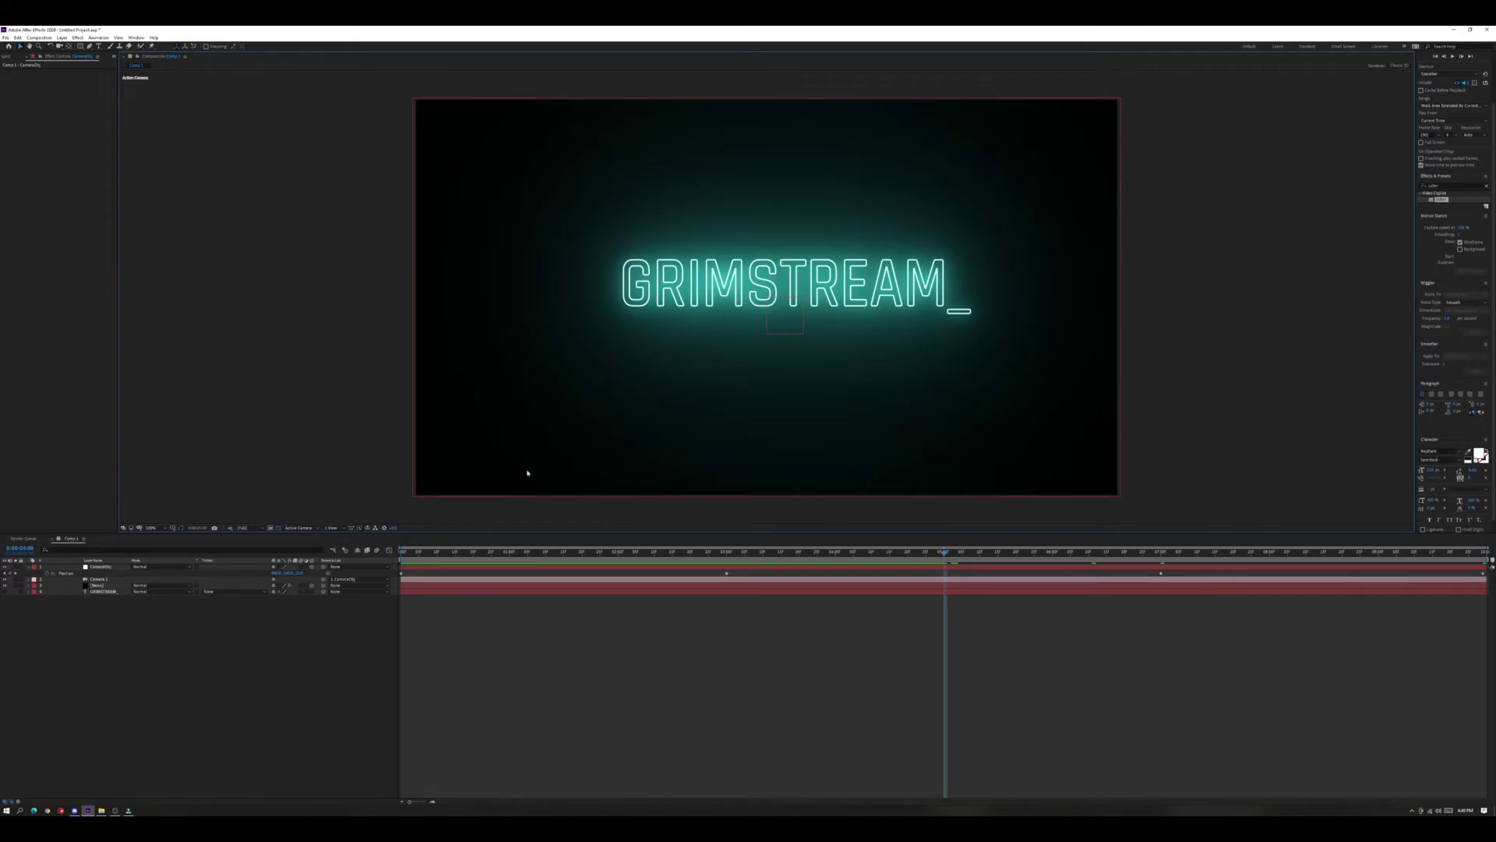
click(110, 587)
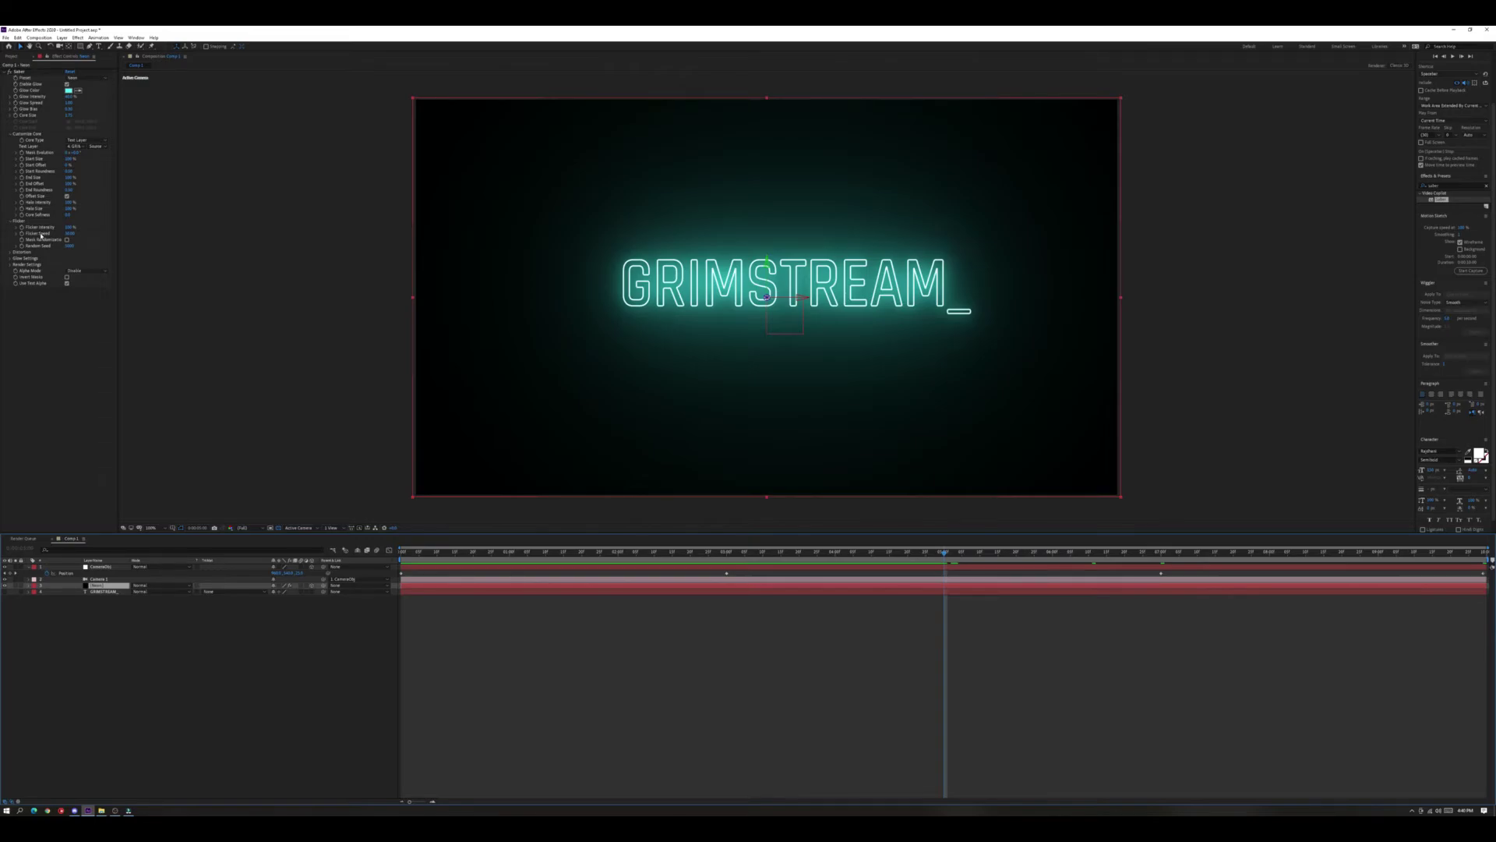
click(10, 265)
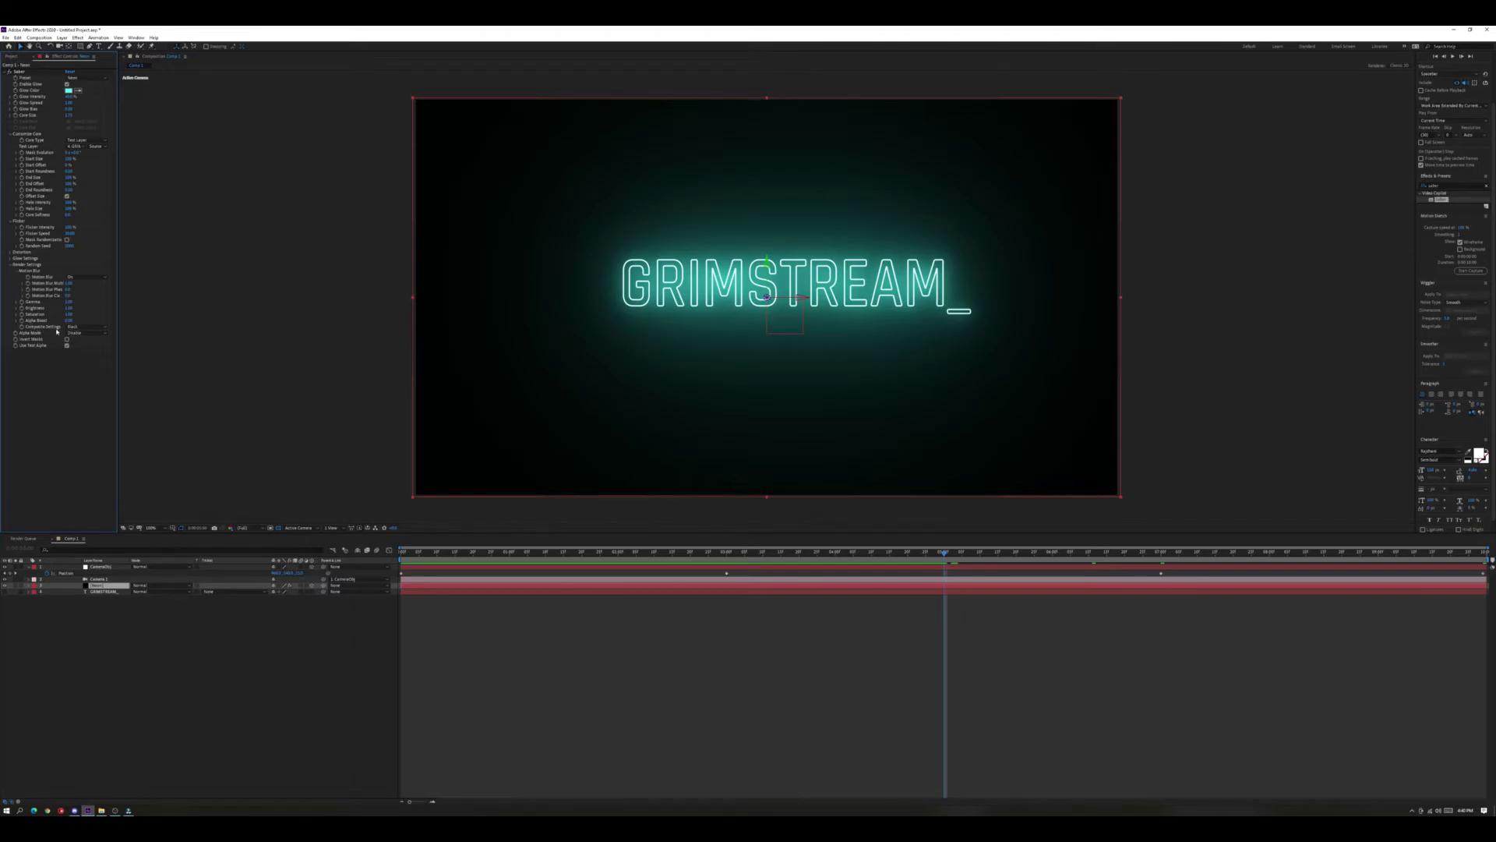
click(103, 328)
click(101, 336)
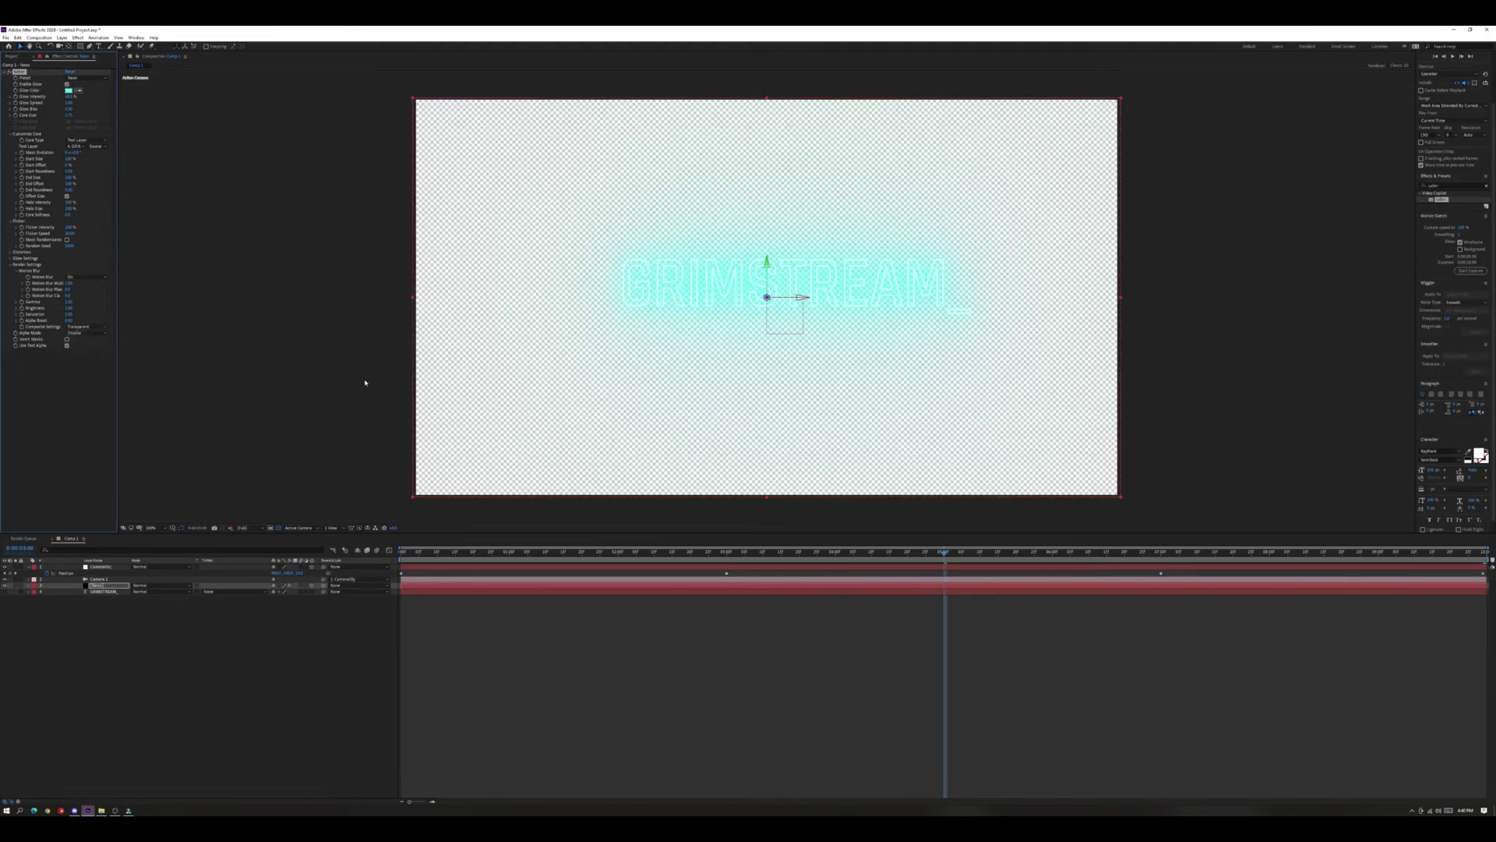
click(360, 445)
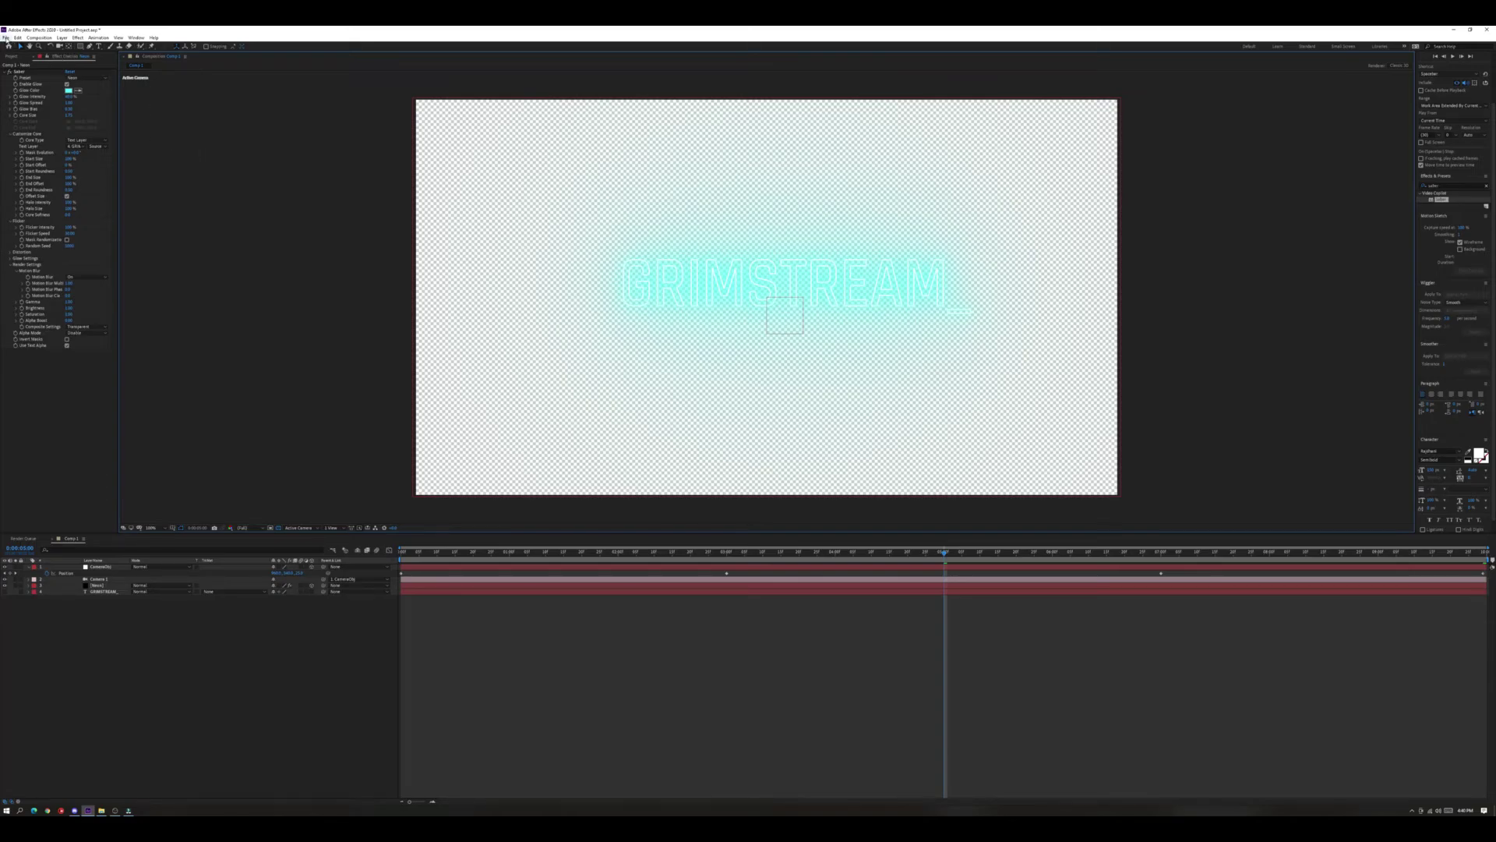
Add the composition to the render queue and set its output module channels to RGB + Alpha.
click(6, 38)
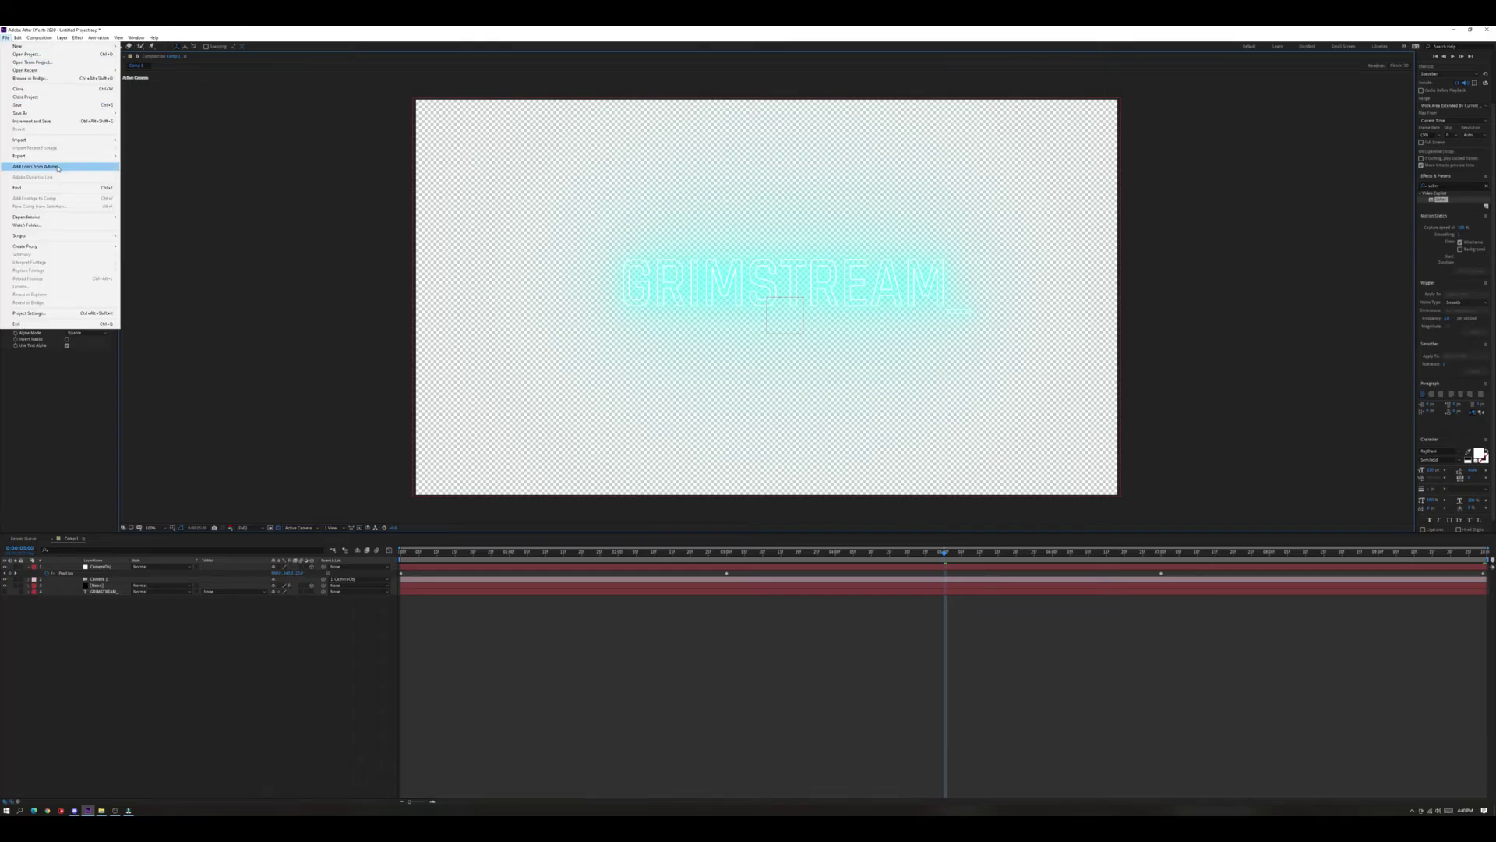
mouse_move(94, 156)
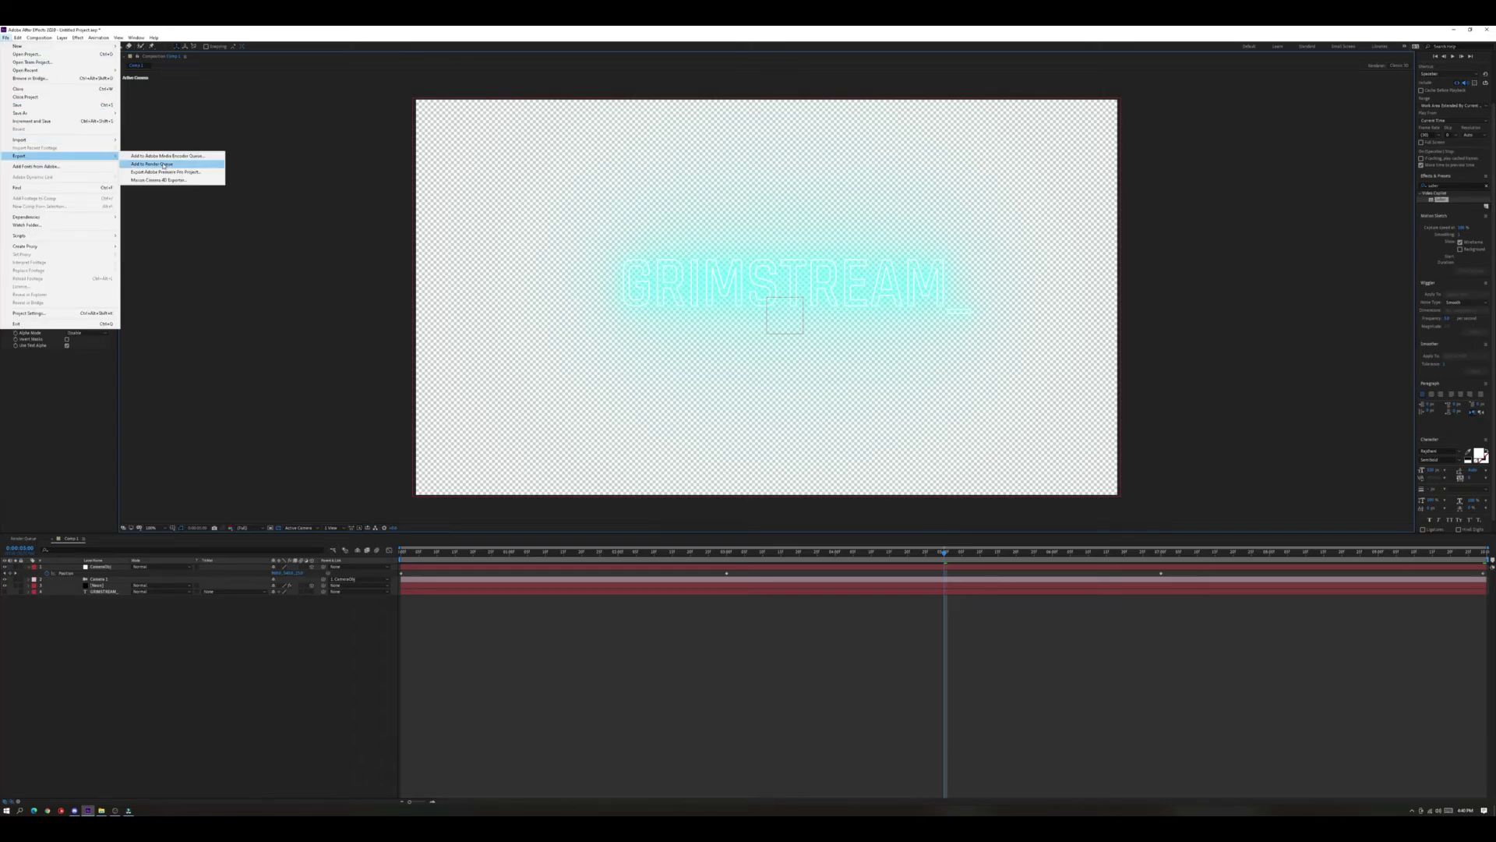
click(165, 164)
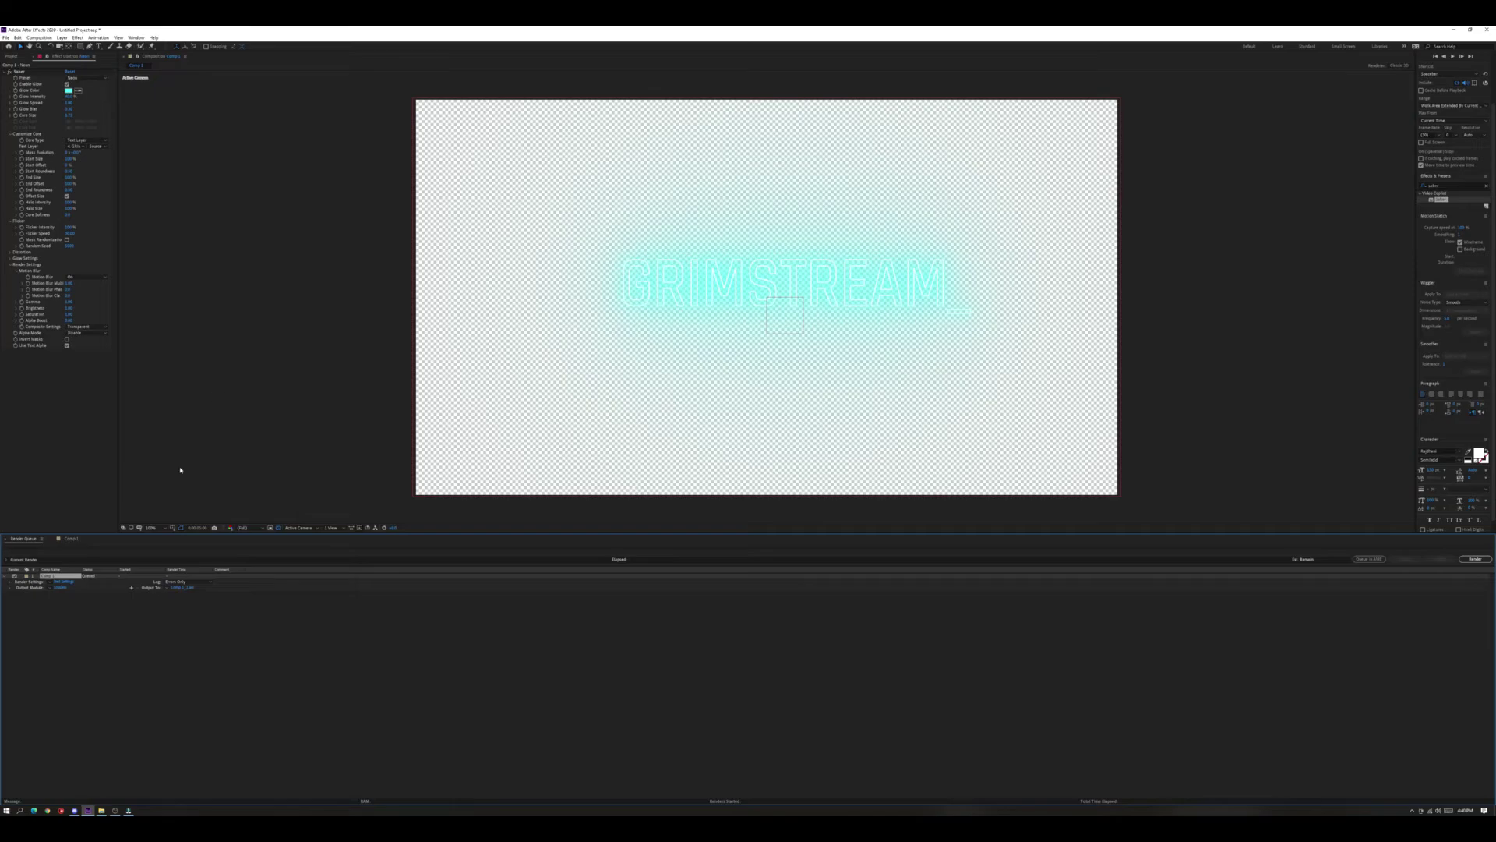
click(63, 588)
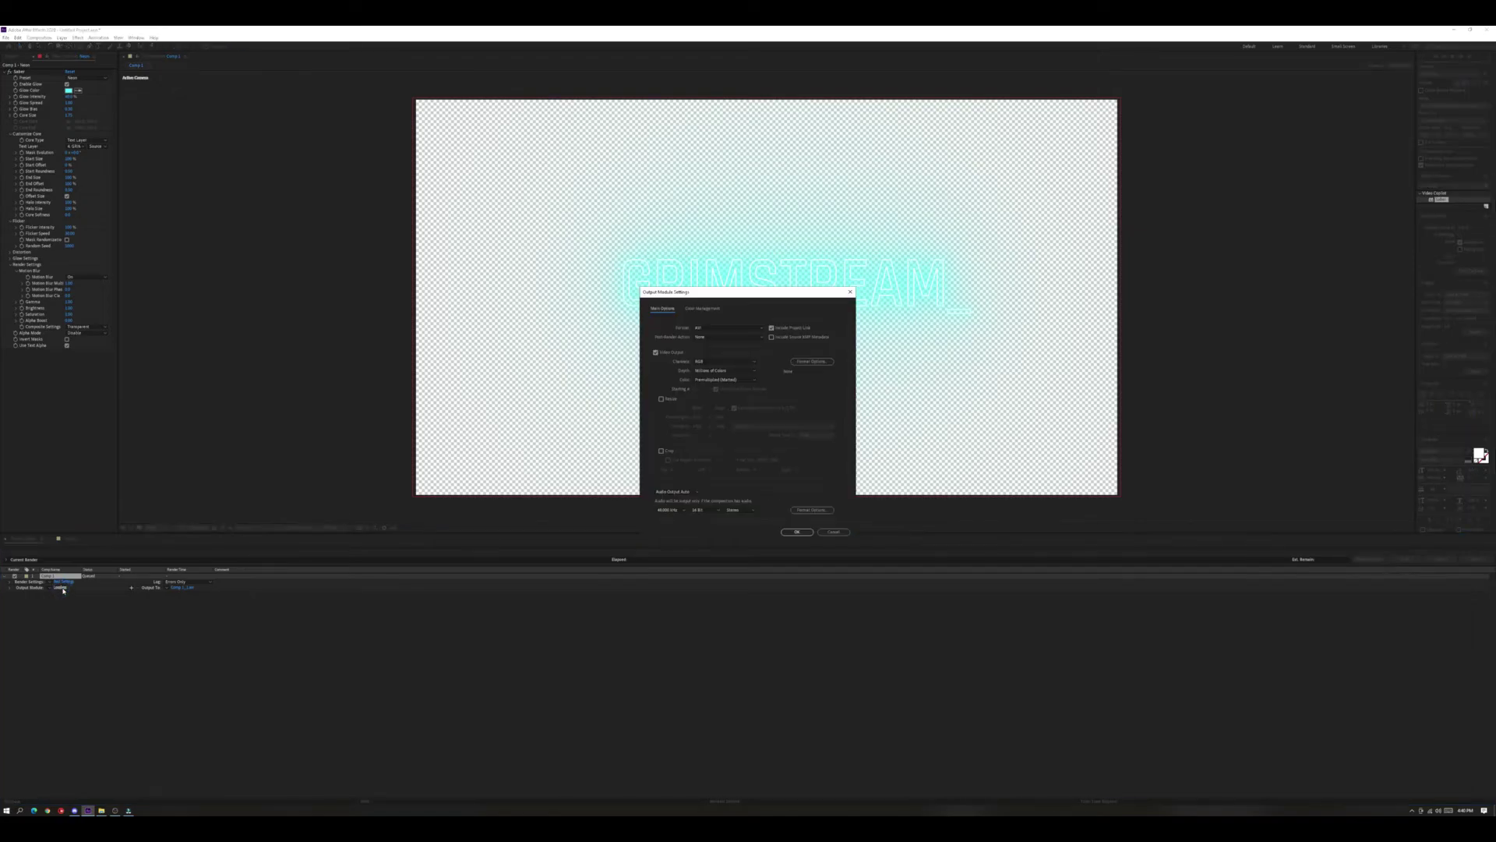
click(723, 361)
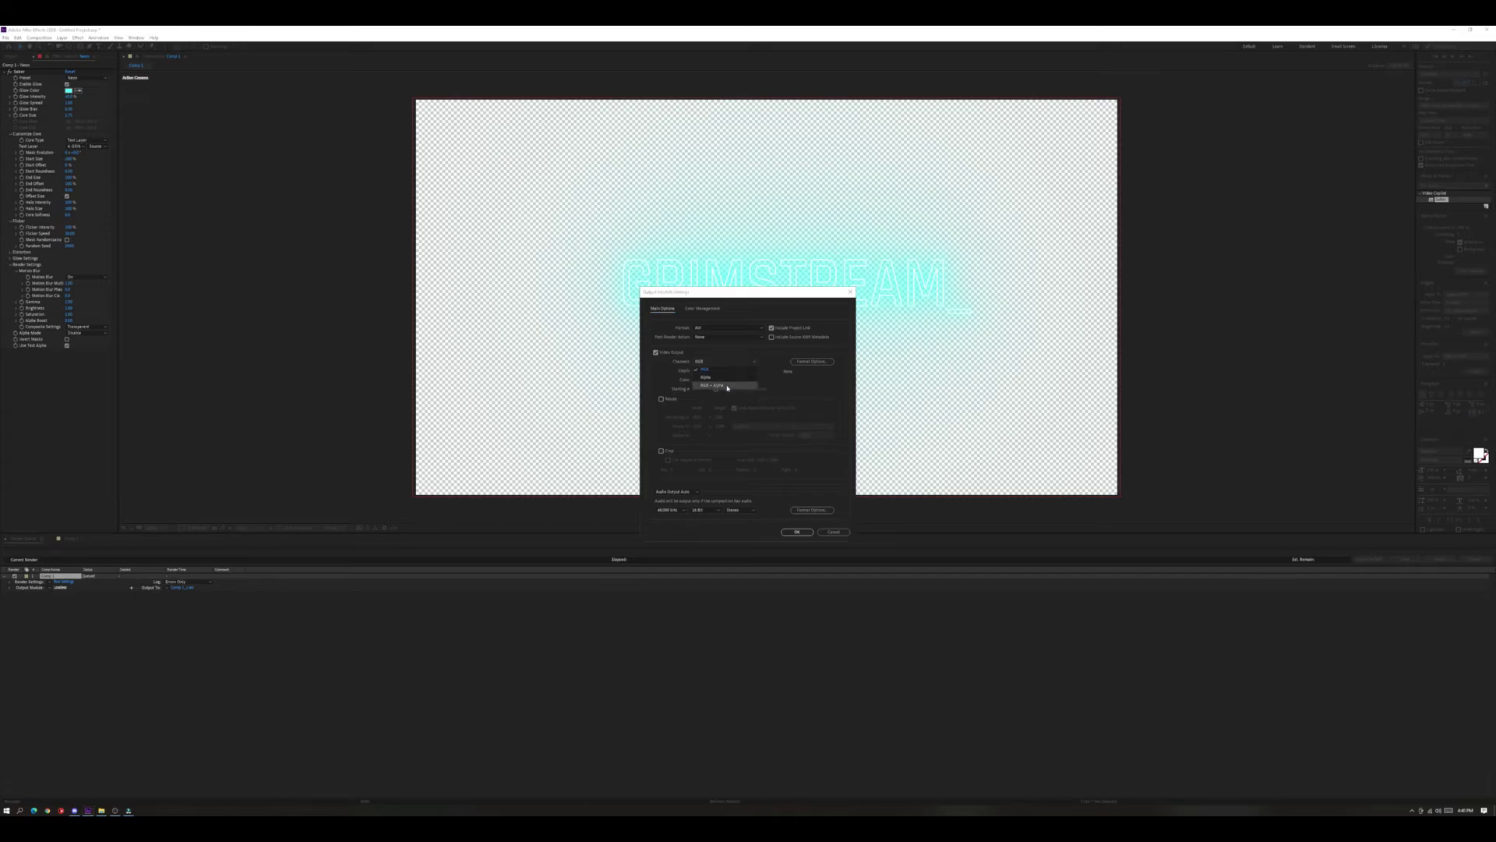
click(726, 386)
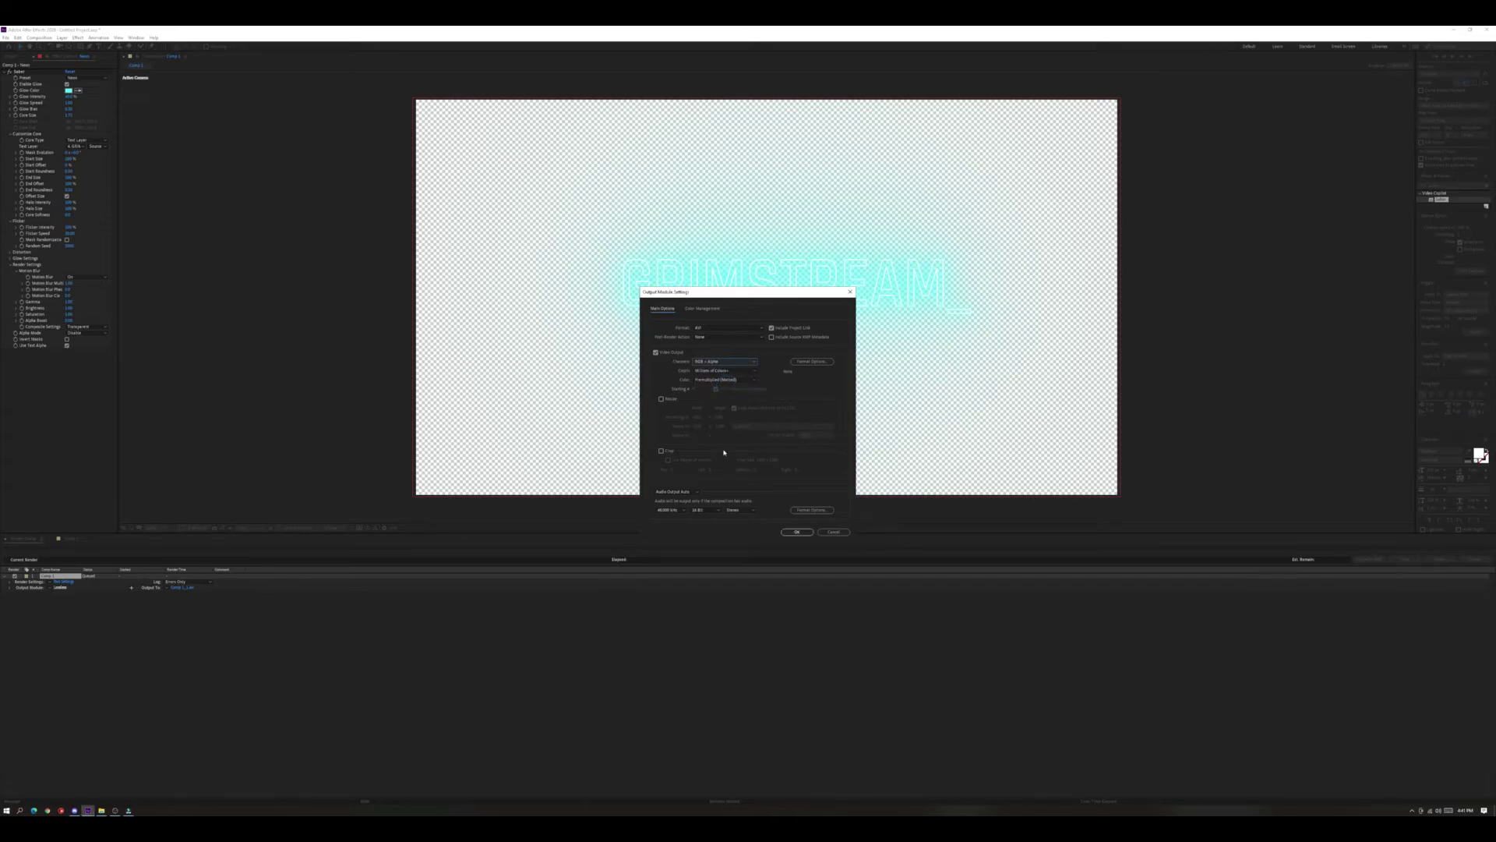
click(802, 533)
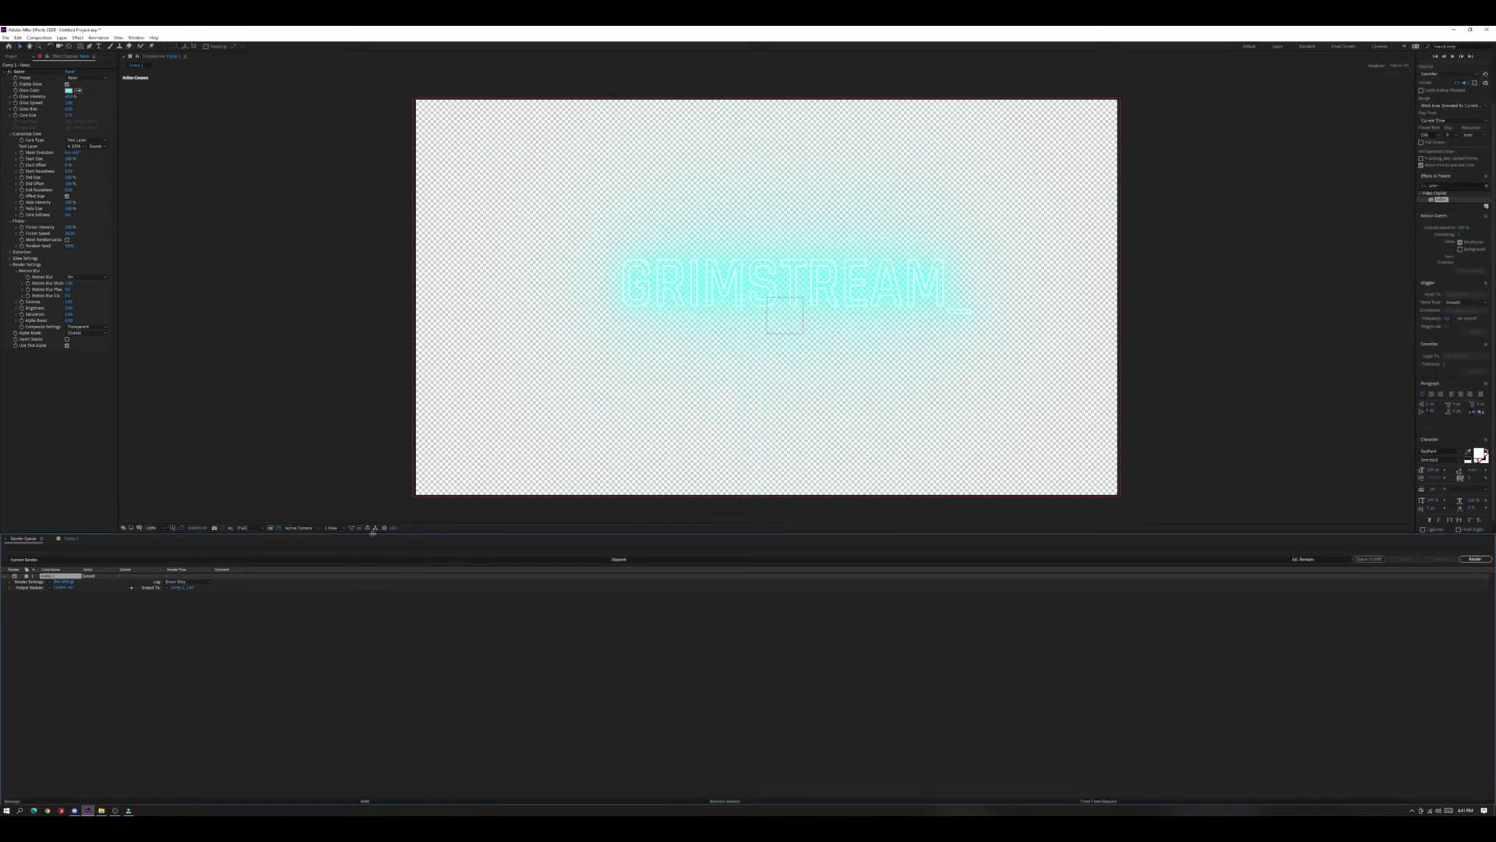
Set the render output file to NeonSign as AVI in the Animation folder and render the composition.
click(186, 591)
click(187, 589)
text(Fi)
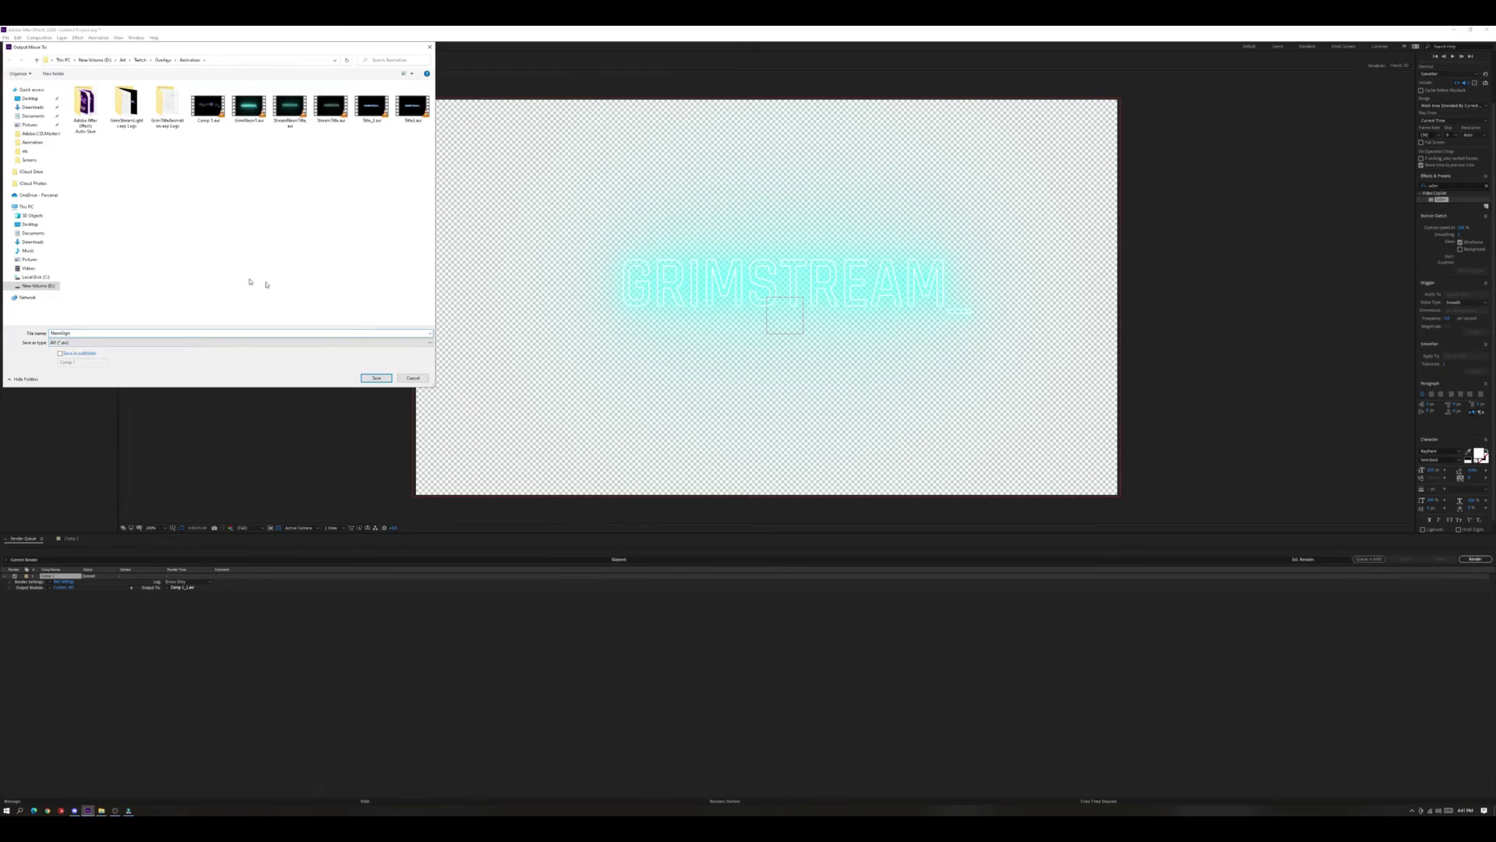
click(378, 378)
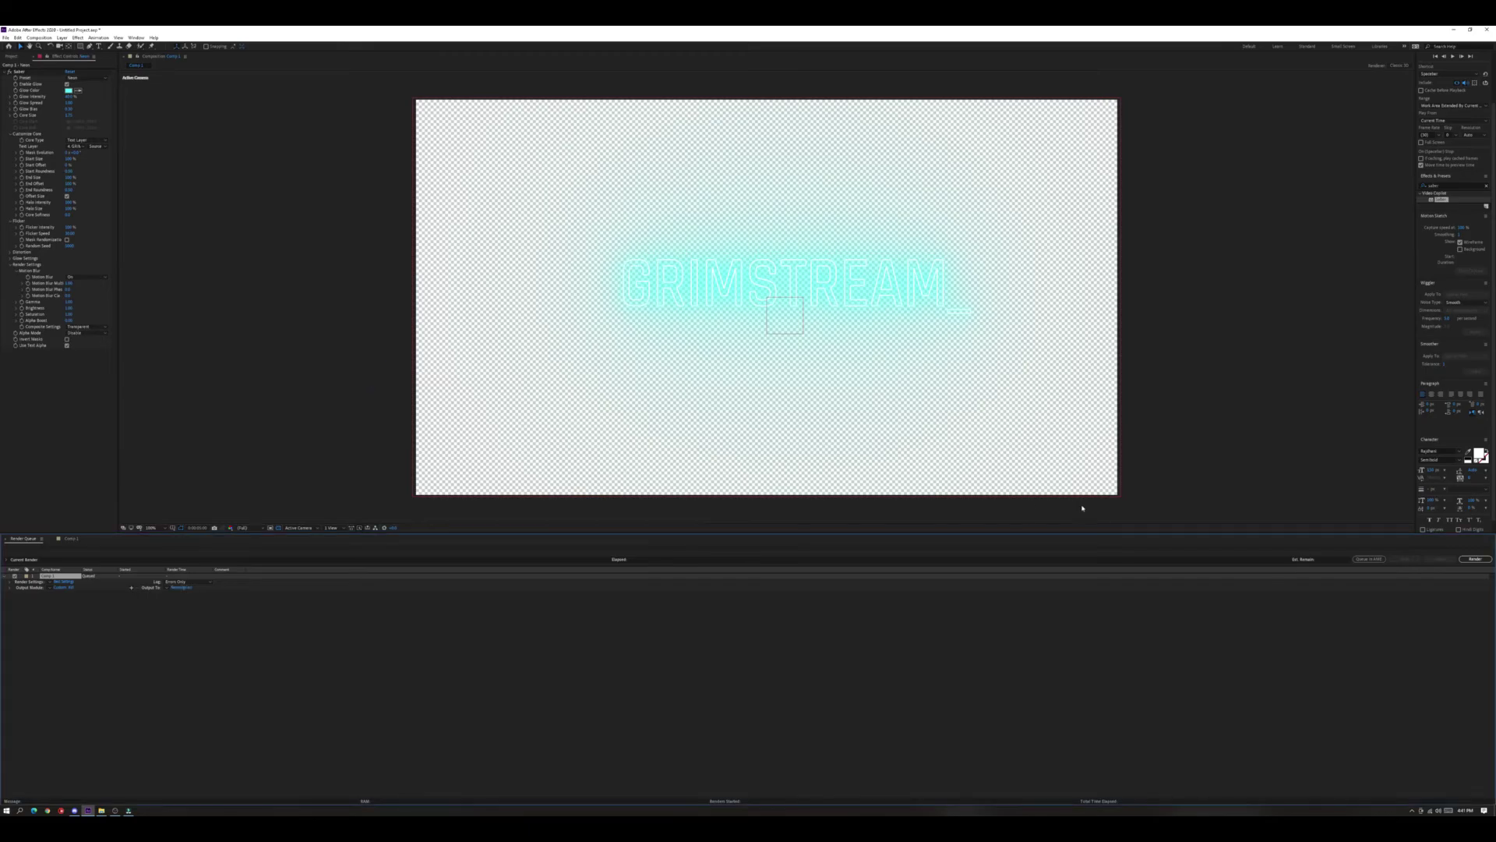
click(1474, 560)
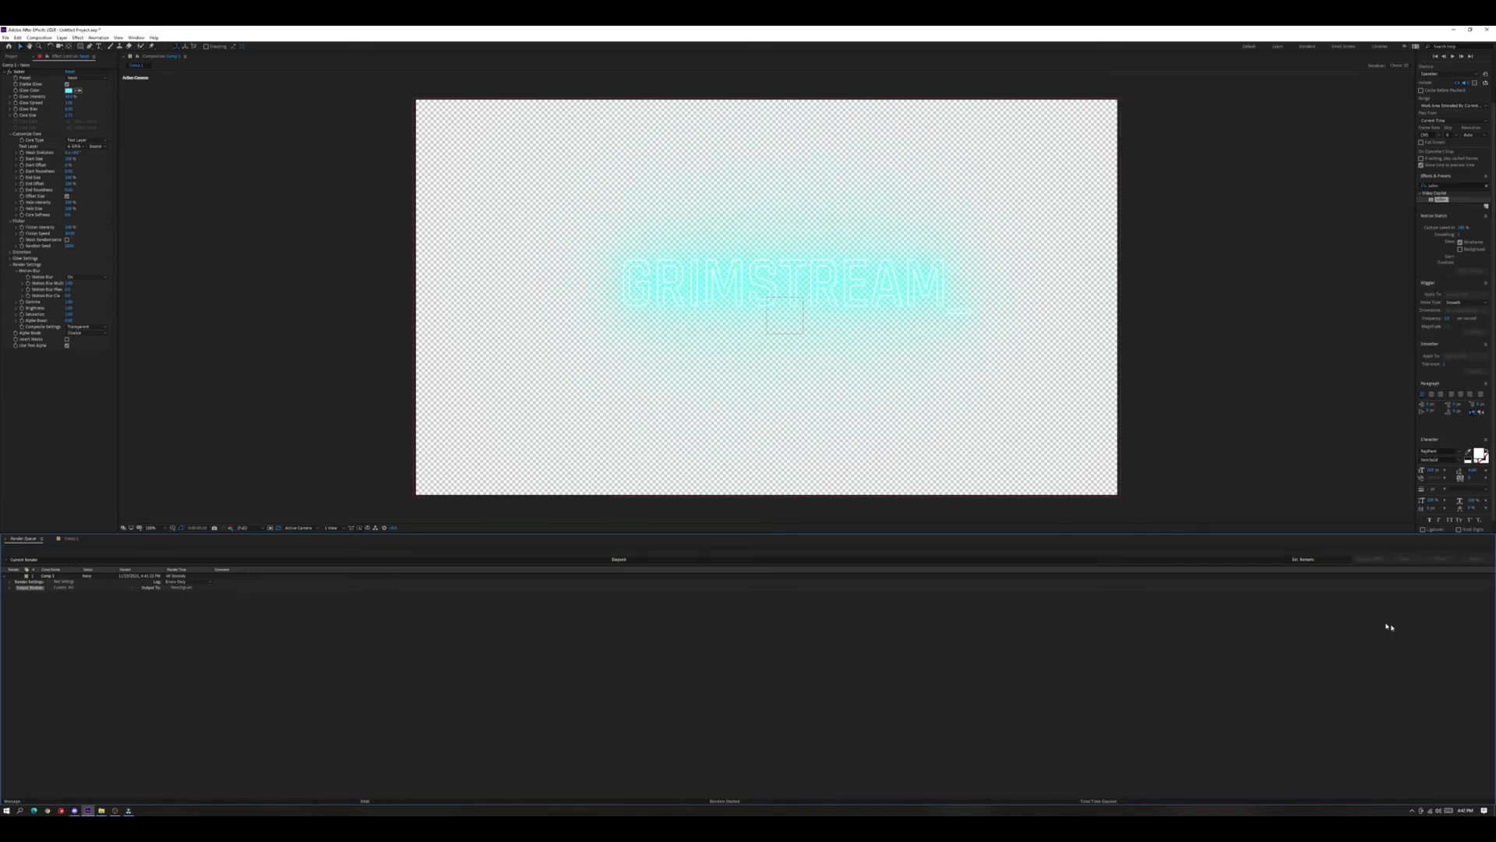
Play the rendered NeonSign video from the Animation folder in VLC and close the player.
click(101, 810)
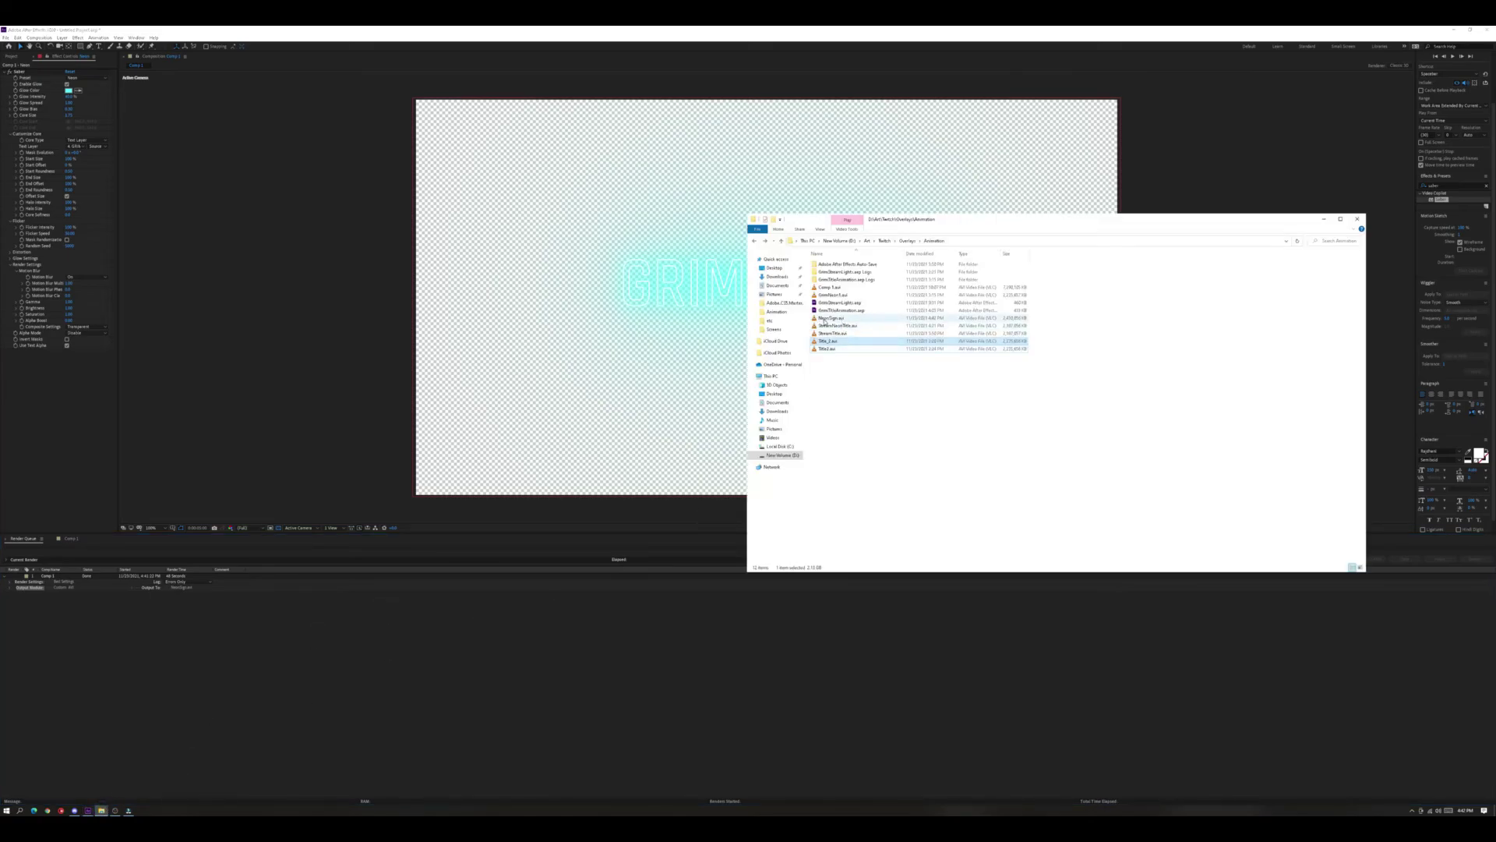
drag(835, 320, 838, 321)
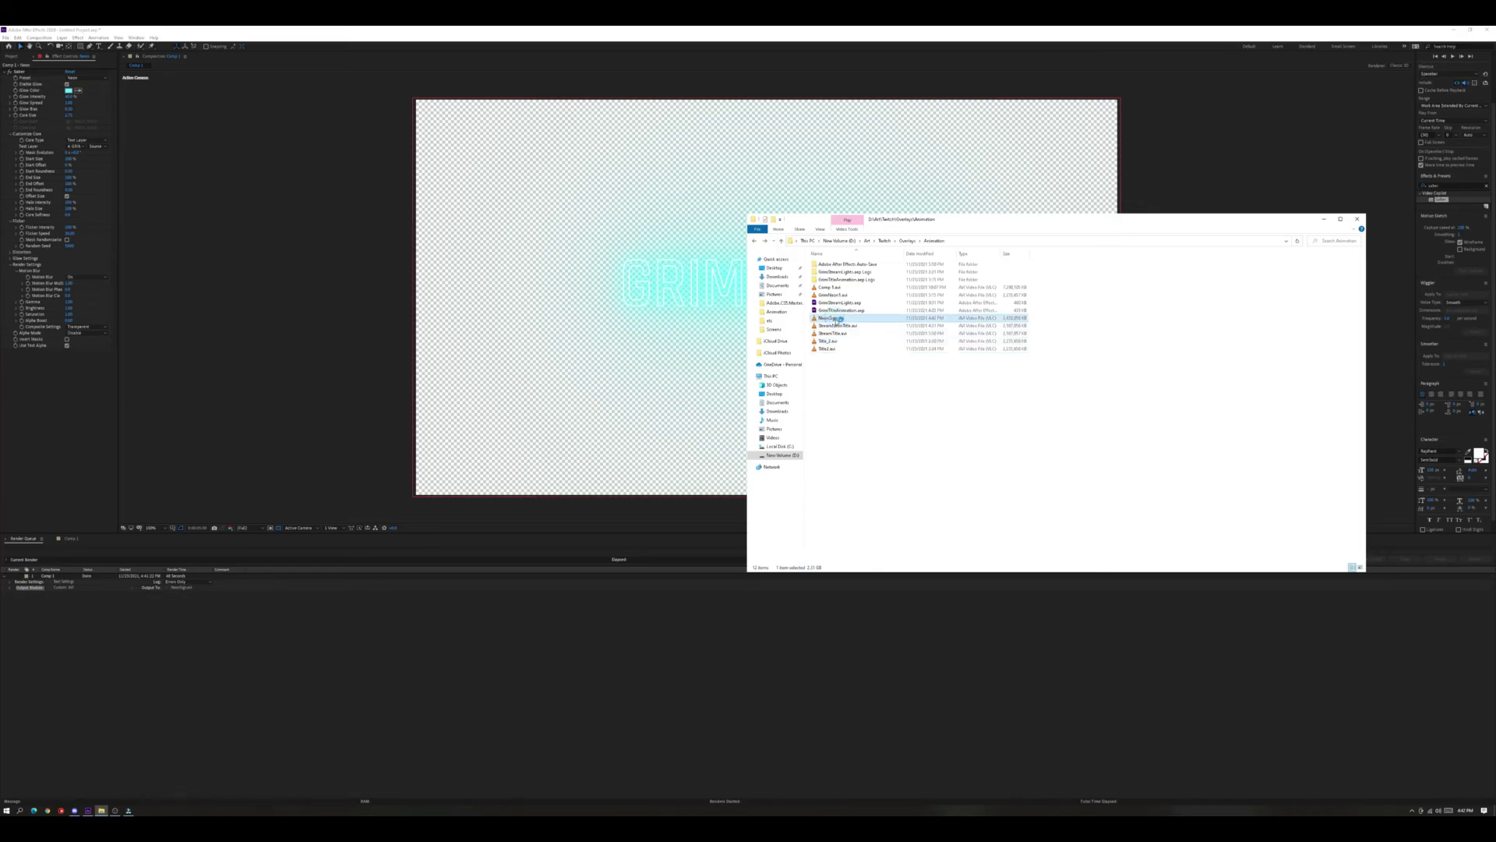
double_click(838, 321)
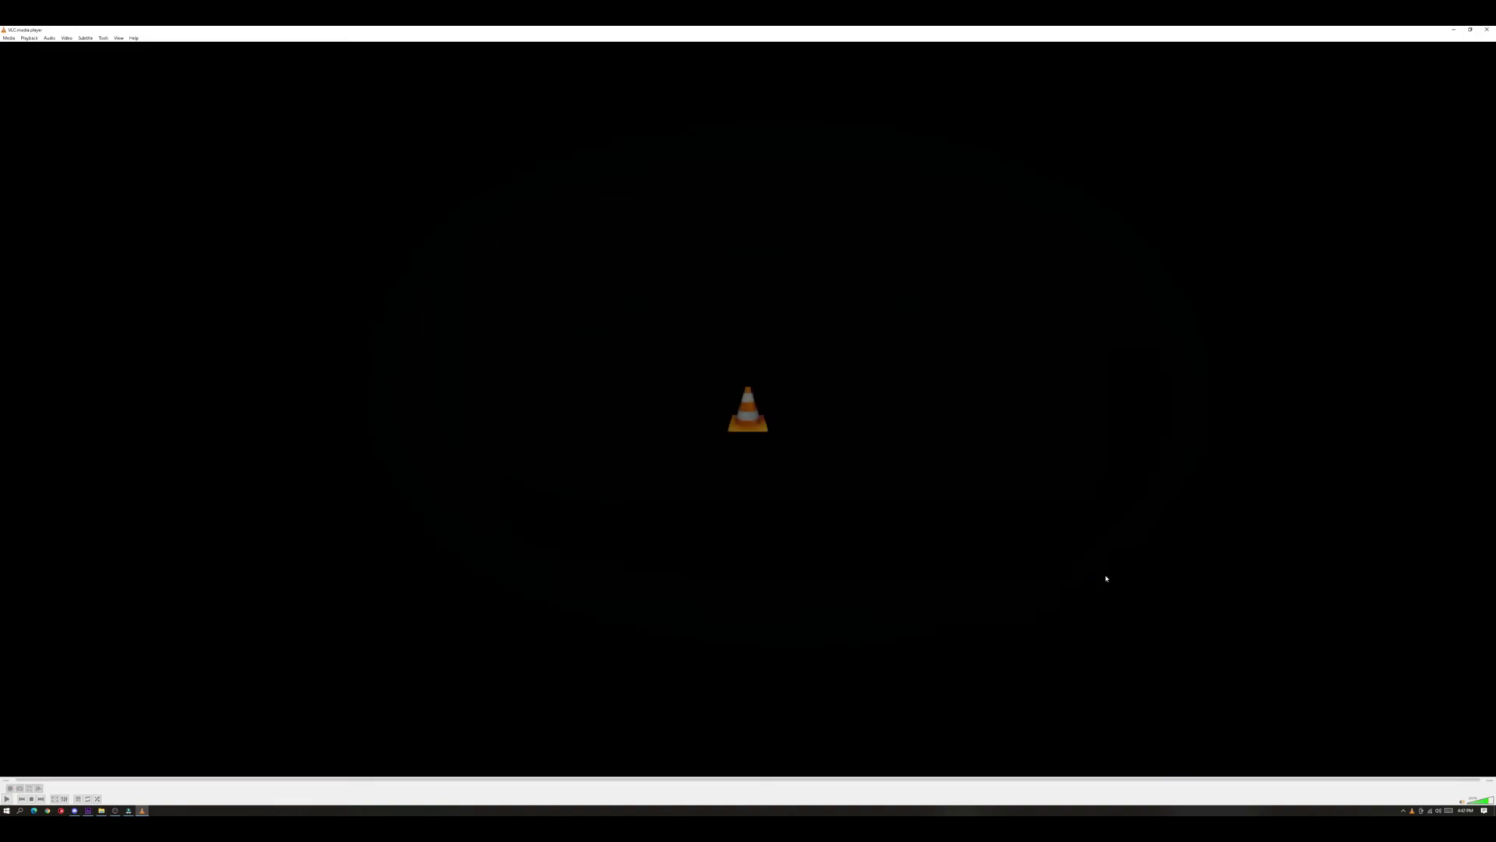
click(1486, 30)
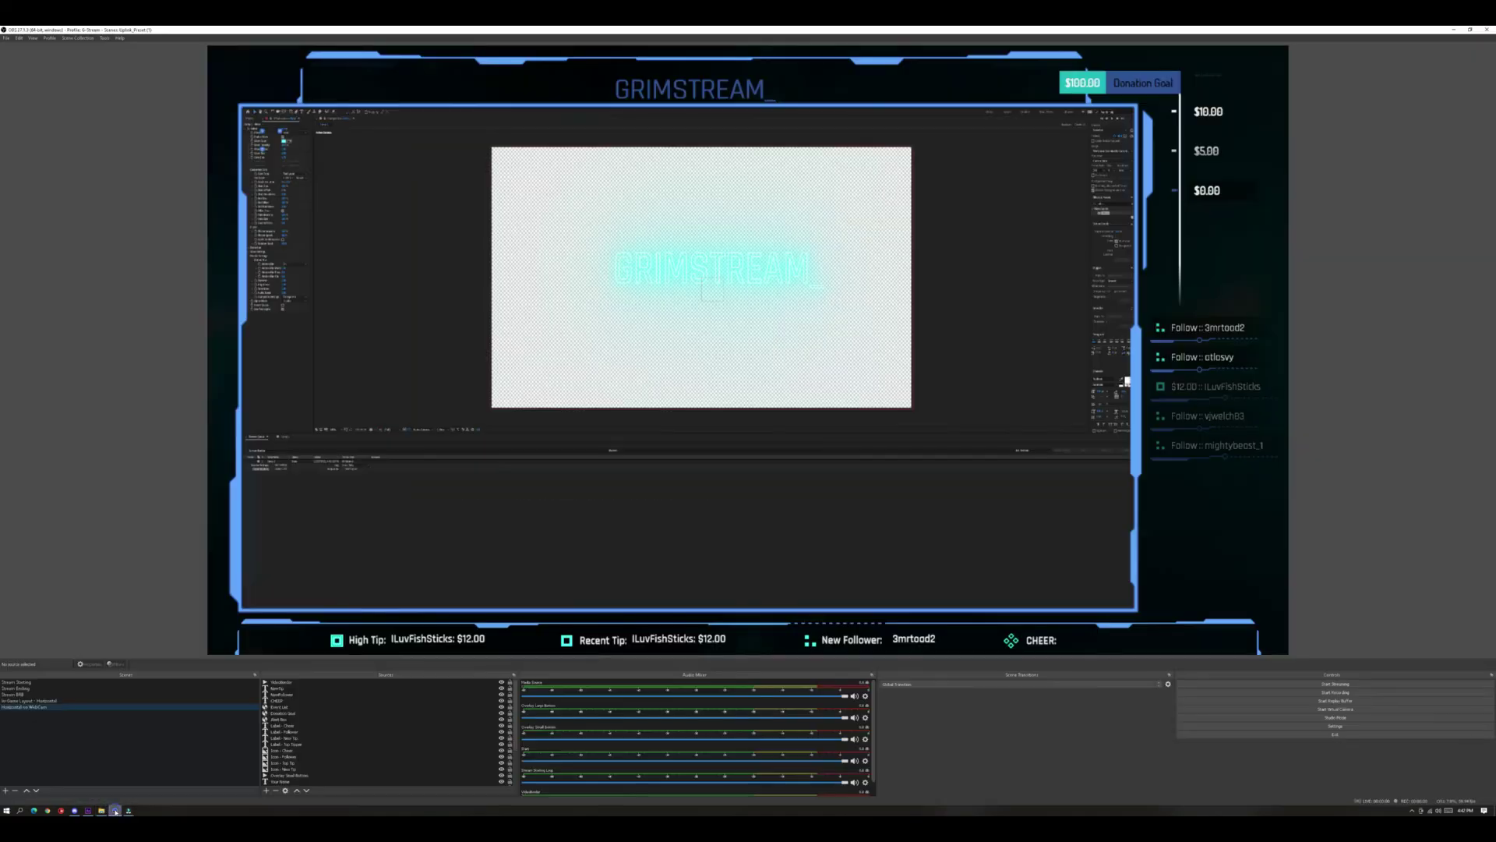
Switch to OBS, open the Stream Starting scene and keep its plain GRIMSTREAM_ title source hidden.
click(114, 810)
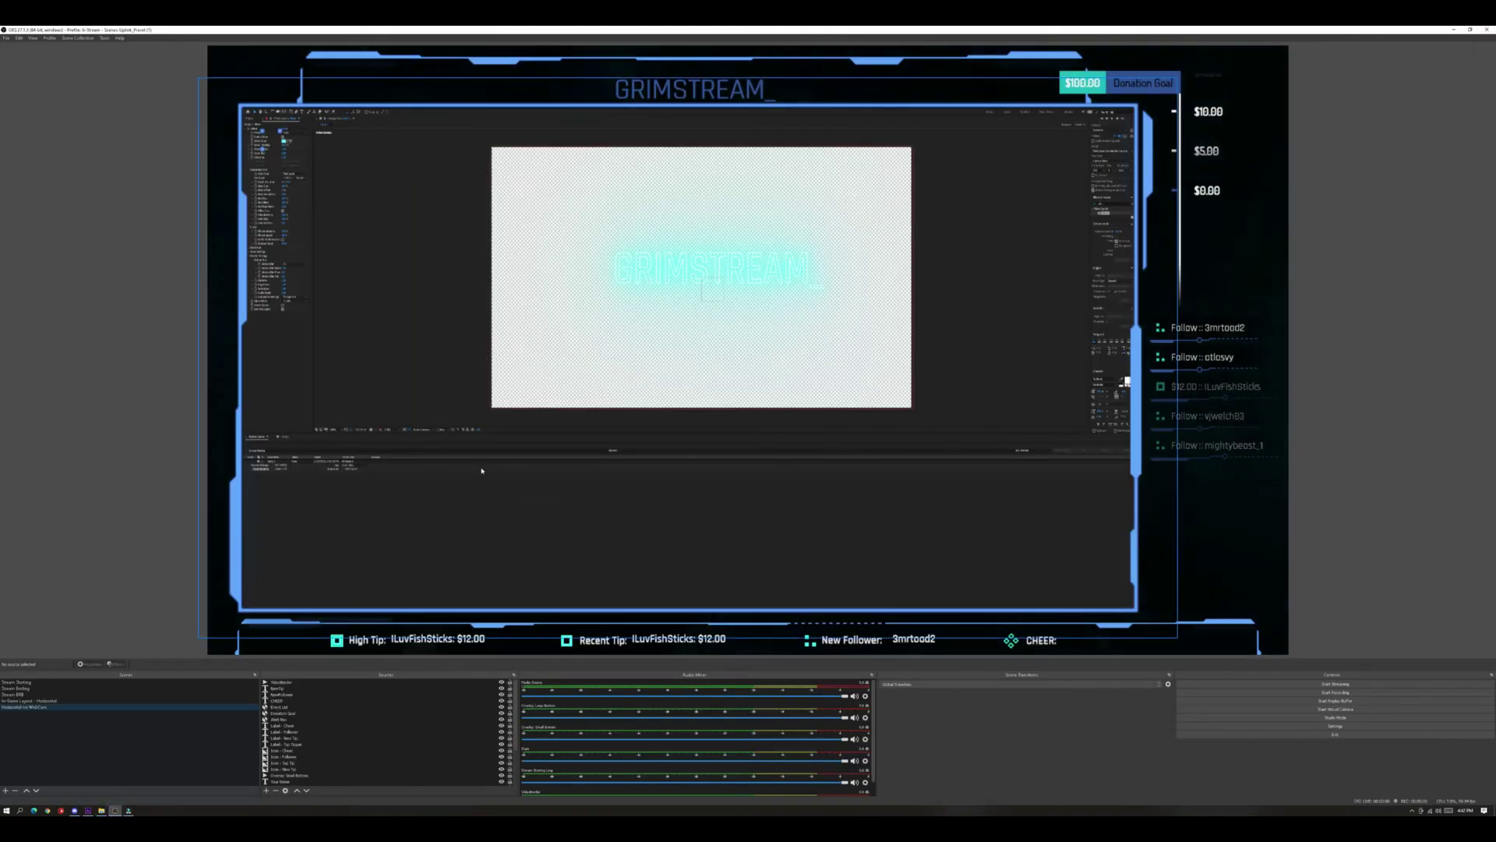
click(156, 682)
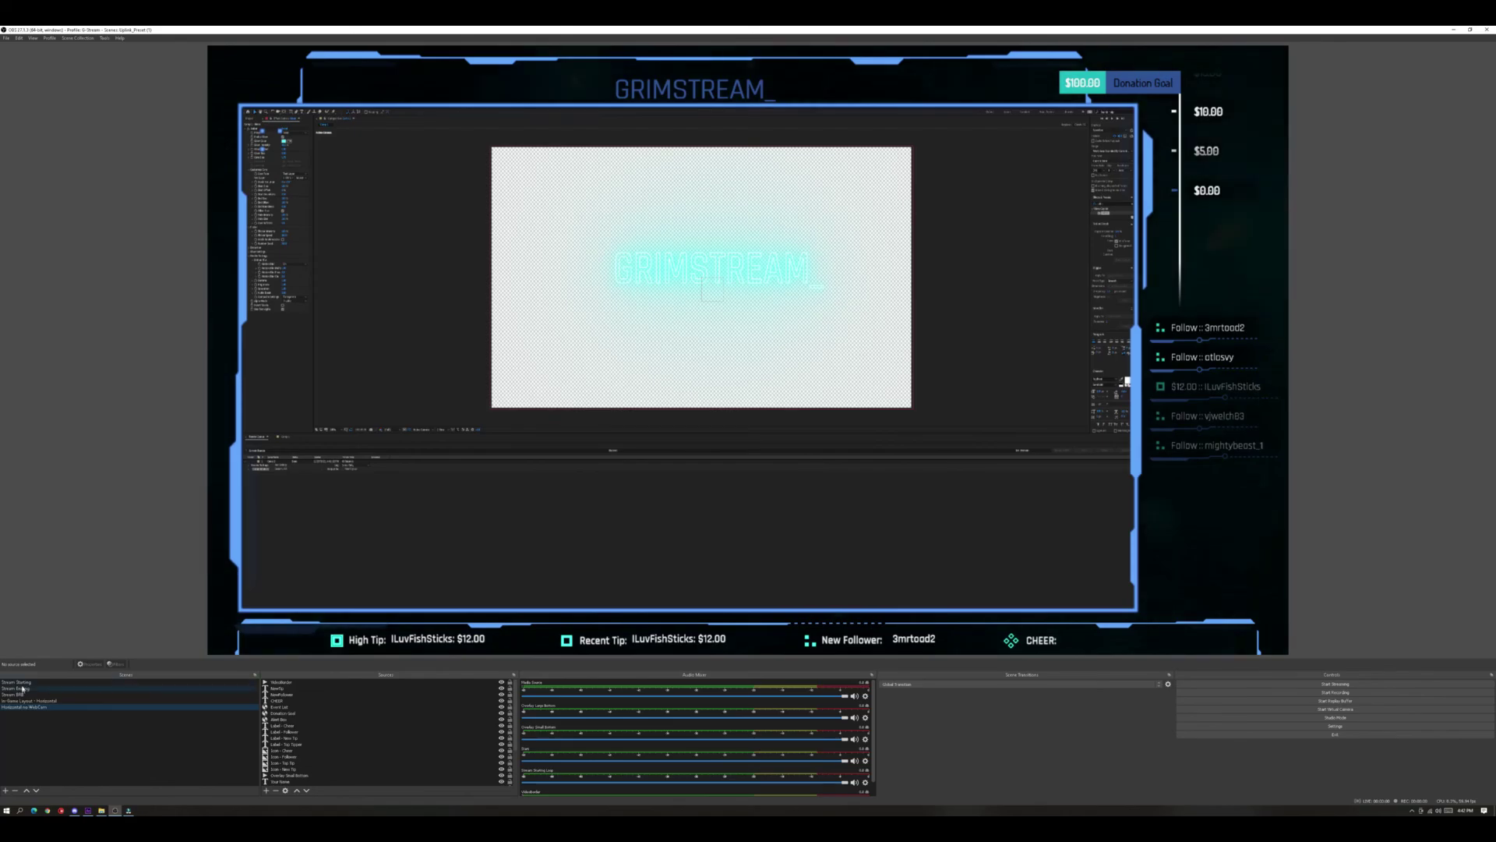
click(468, 700)
click(483, 688)
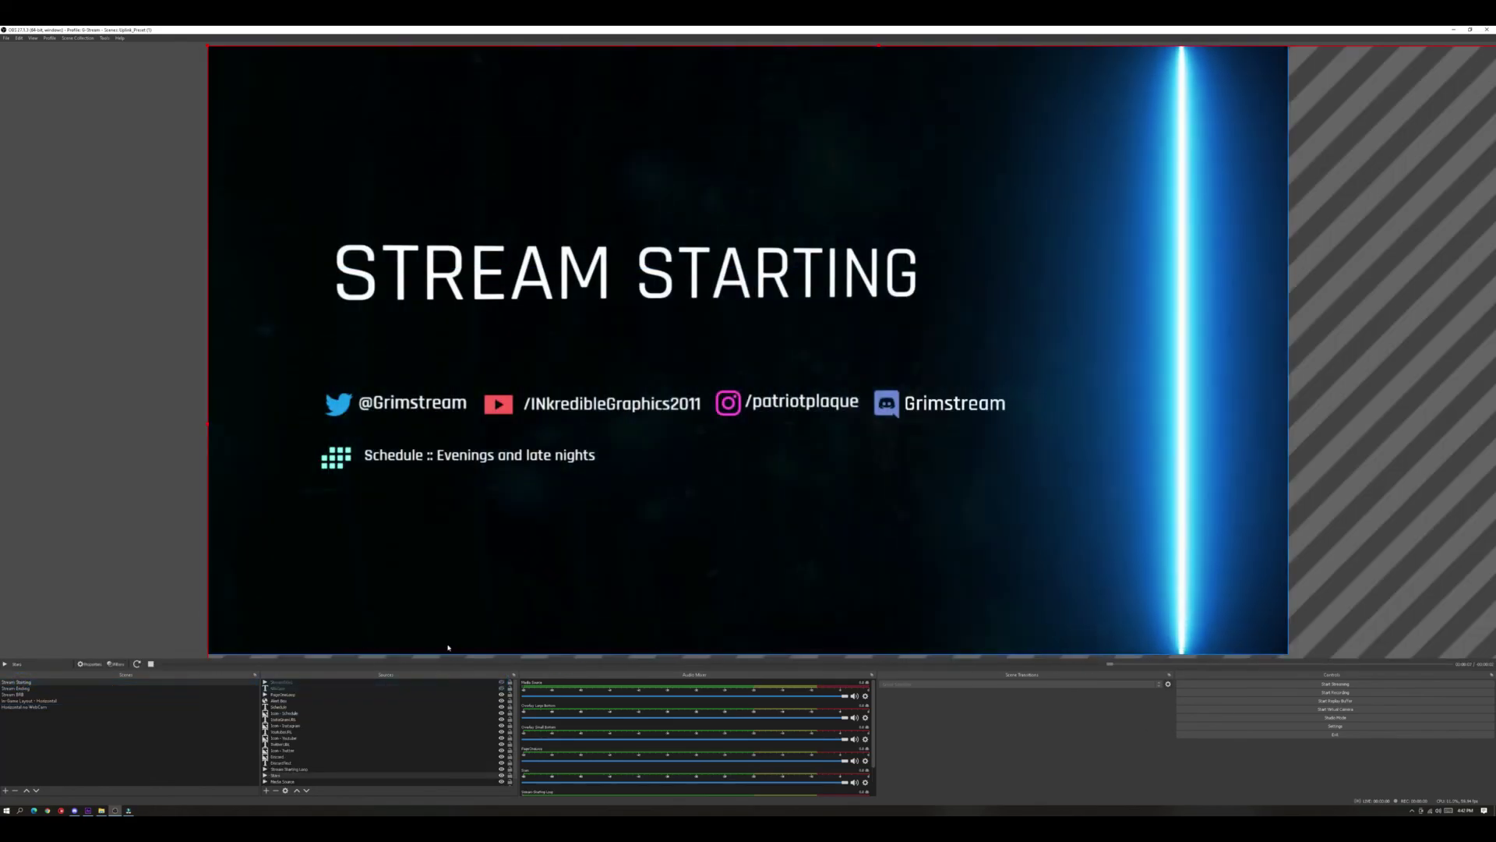
click(492, 653)
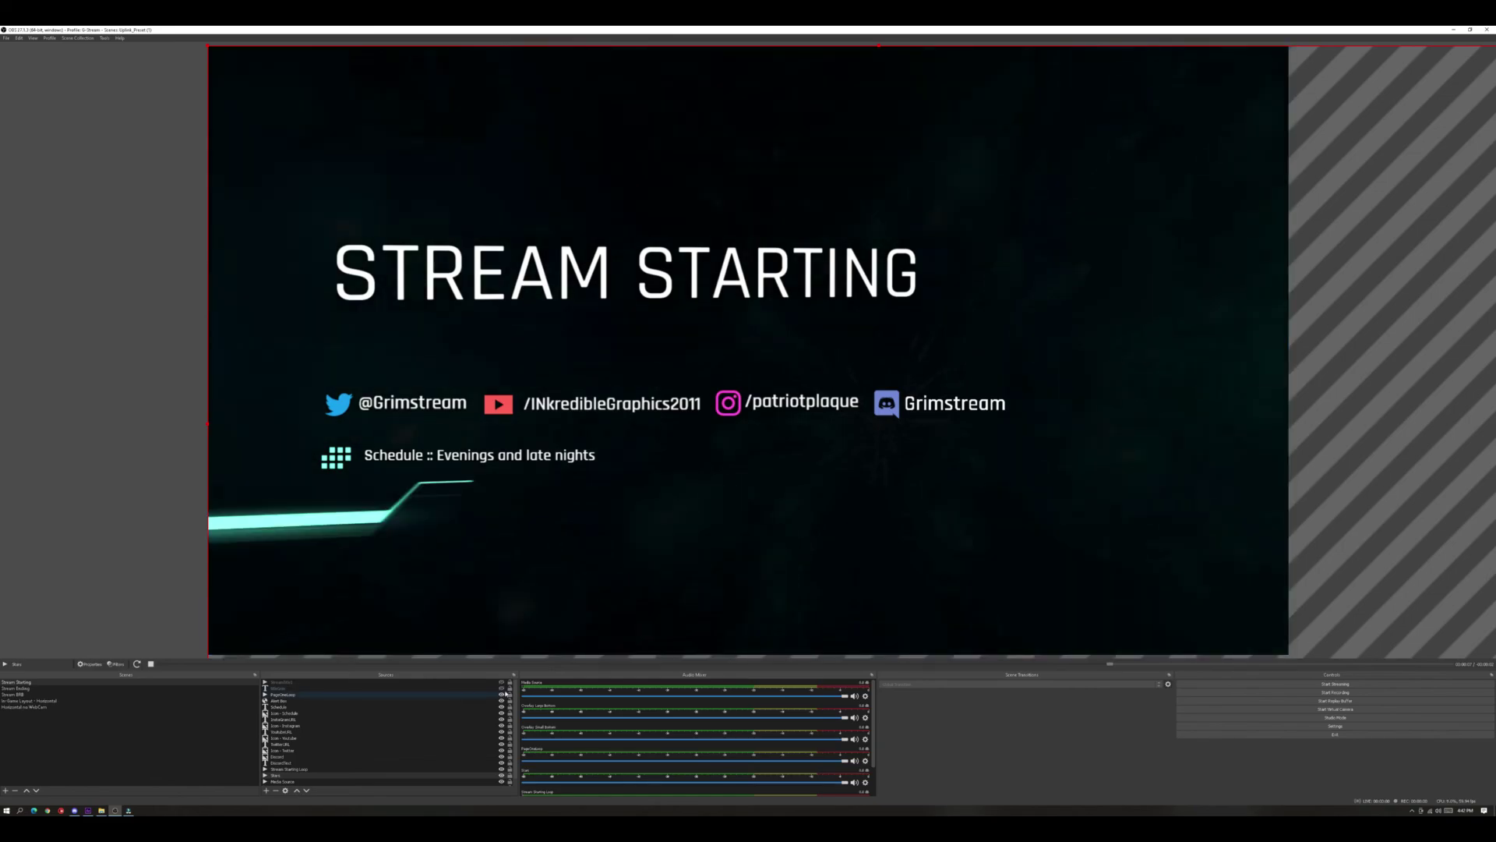
click(501, 688)
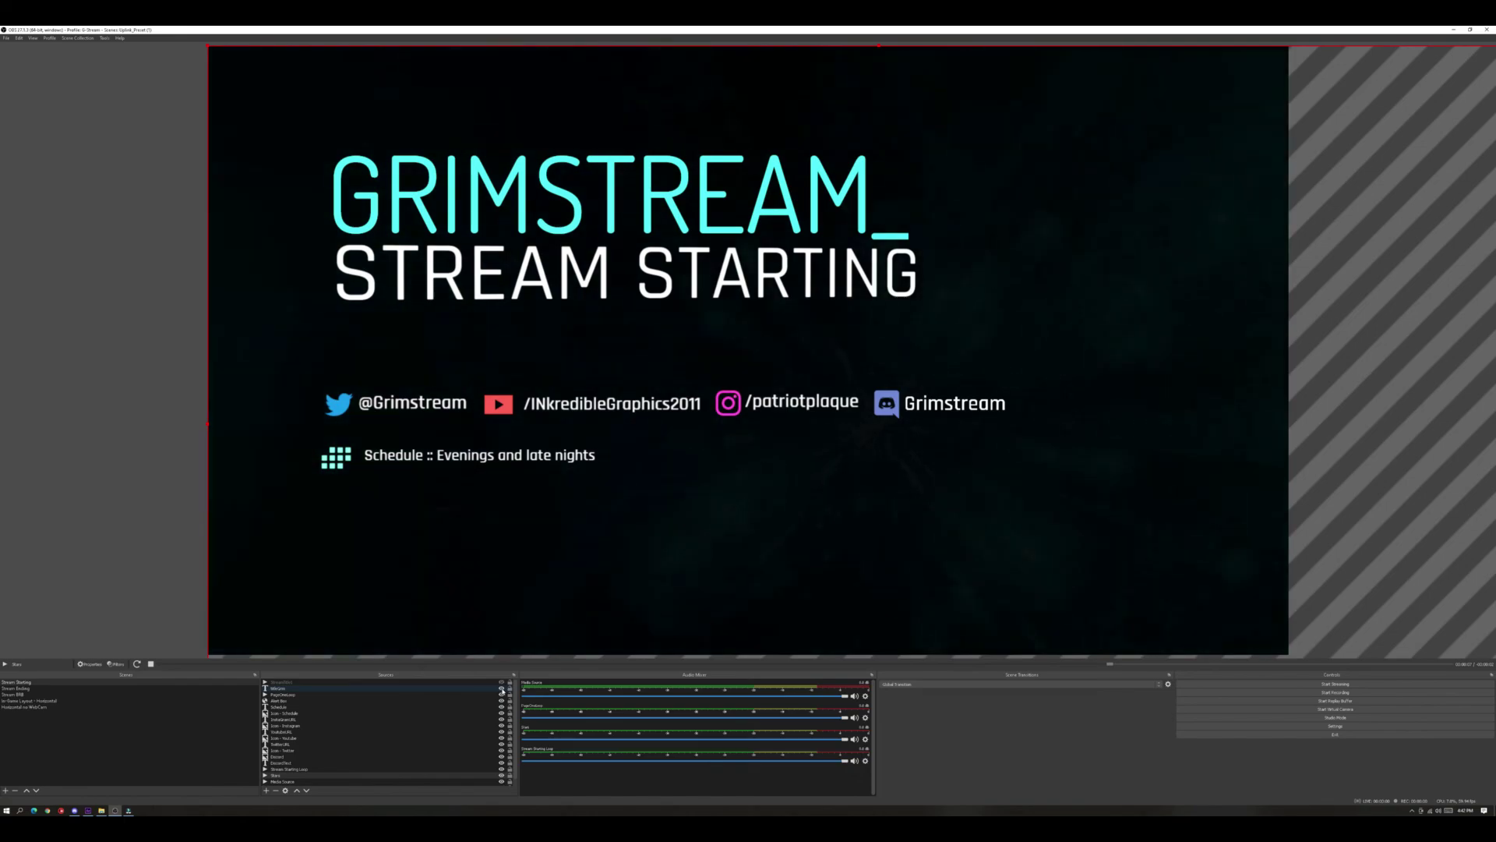
click(501, 688)
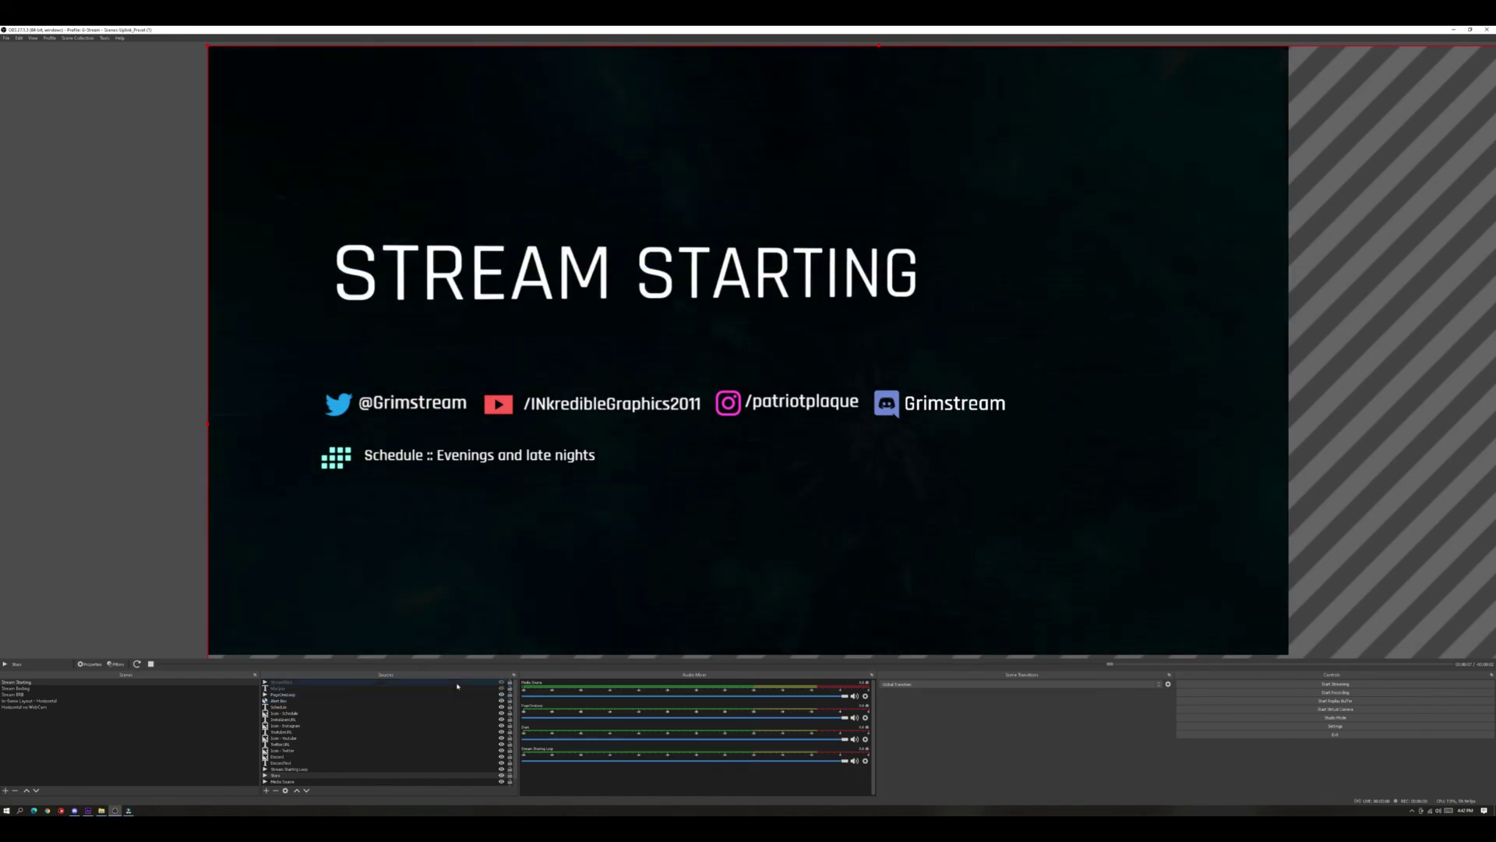
Add a new media source named NeonSign to the Stream Starting scene.
click(266, 790)
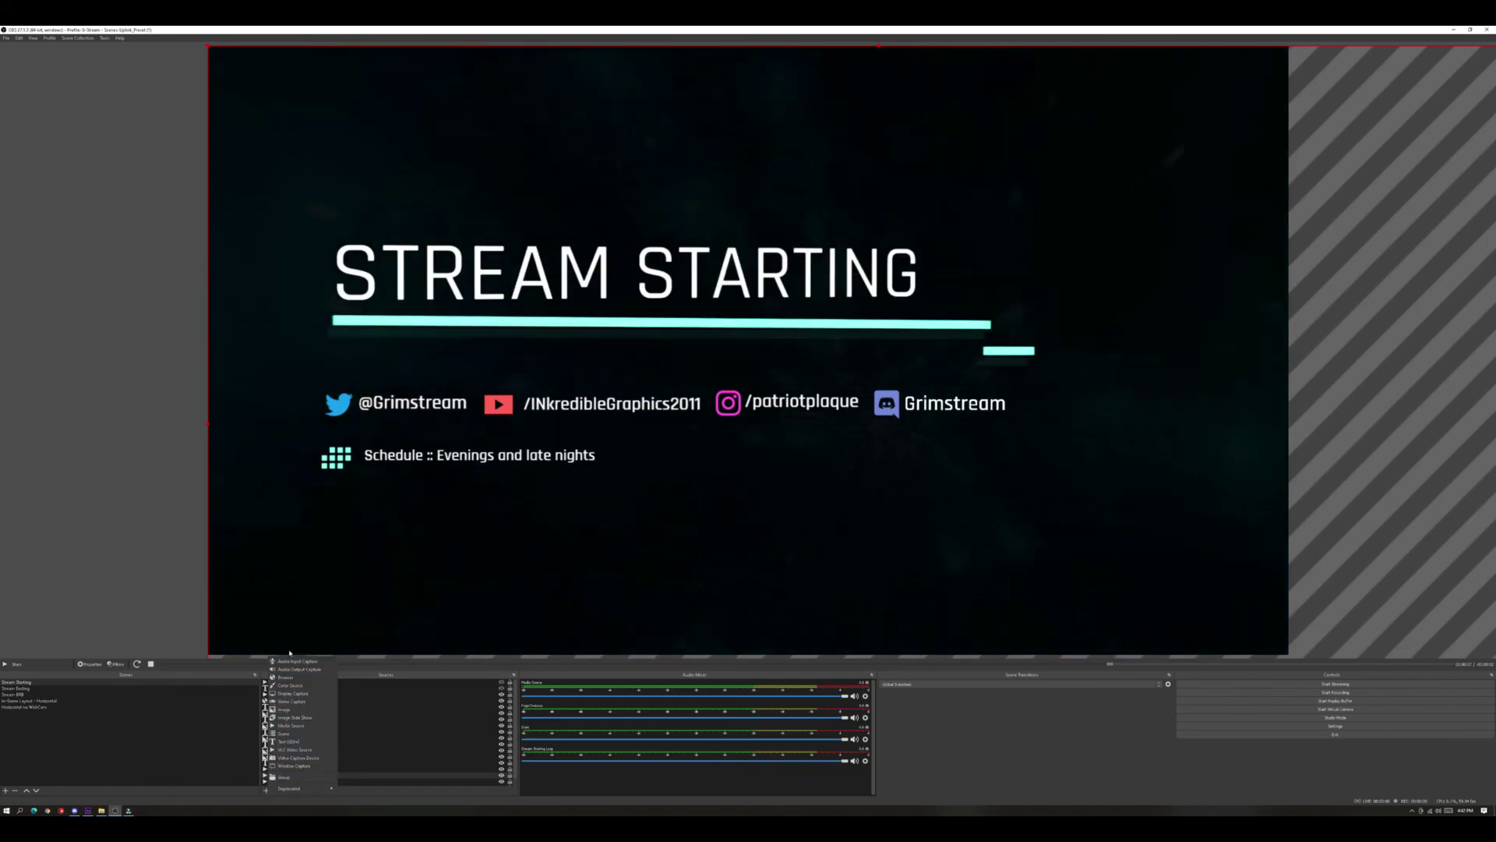
click(303, 725)
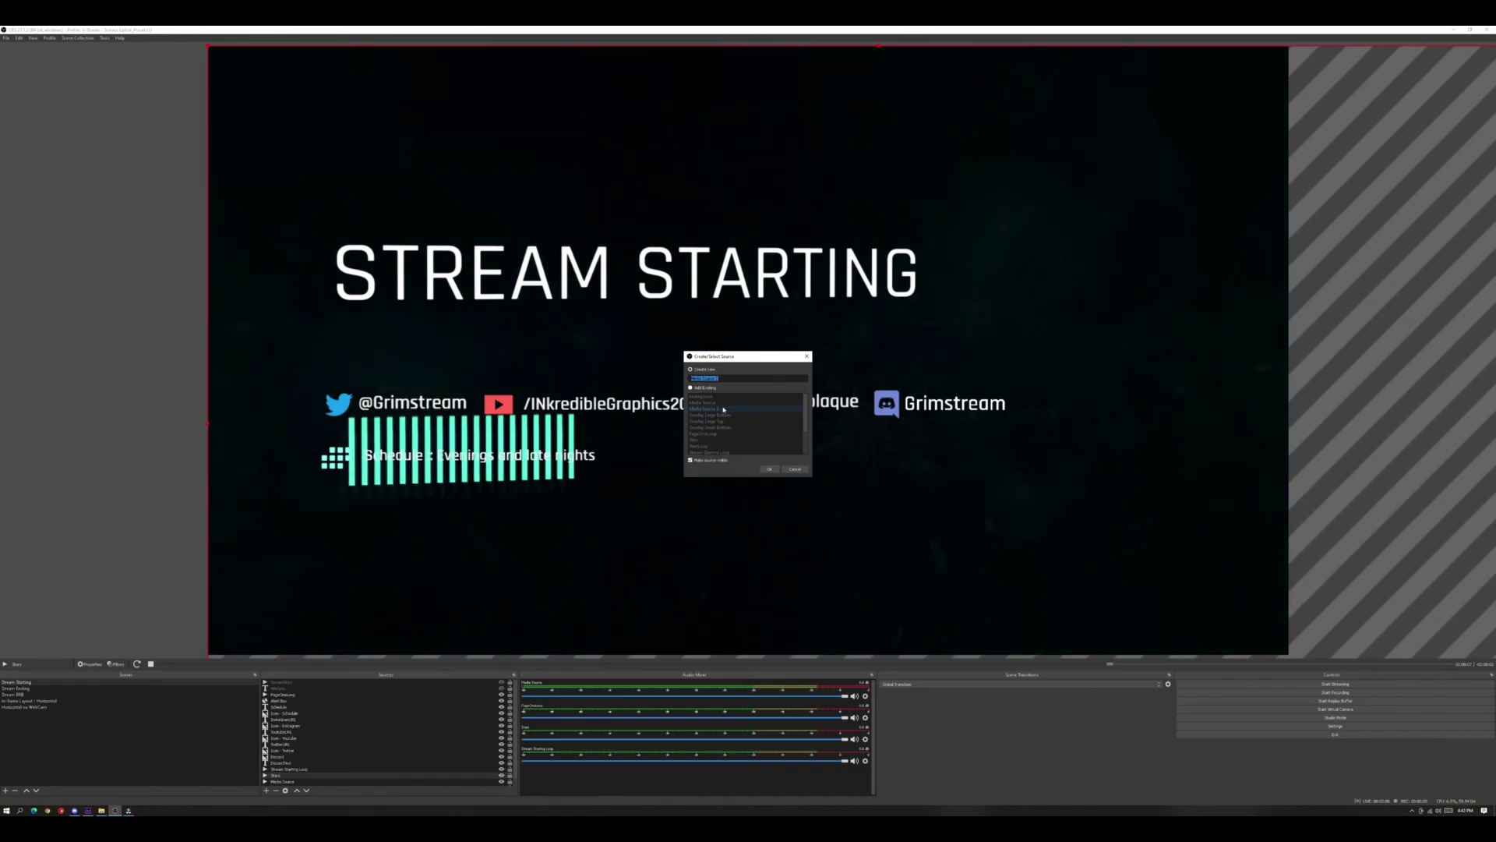
text(NeonSign)
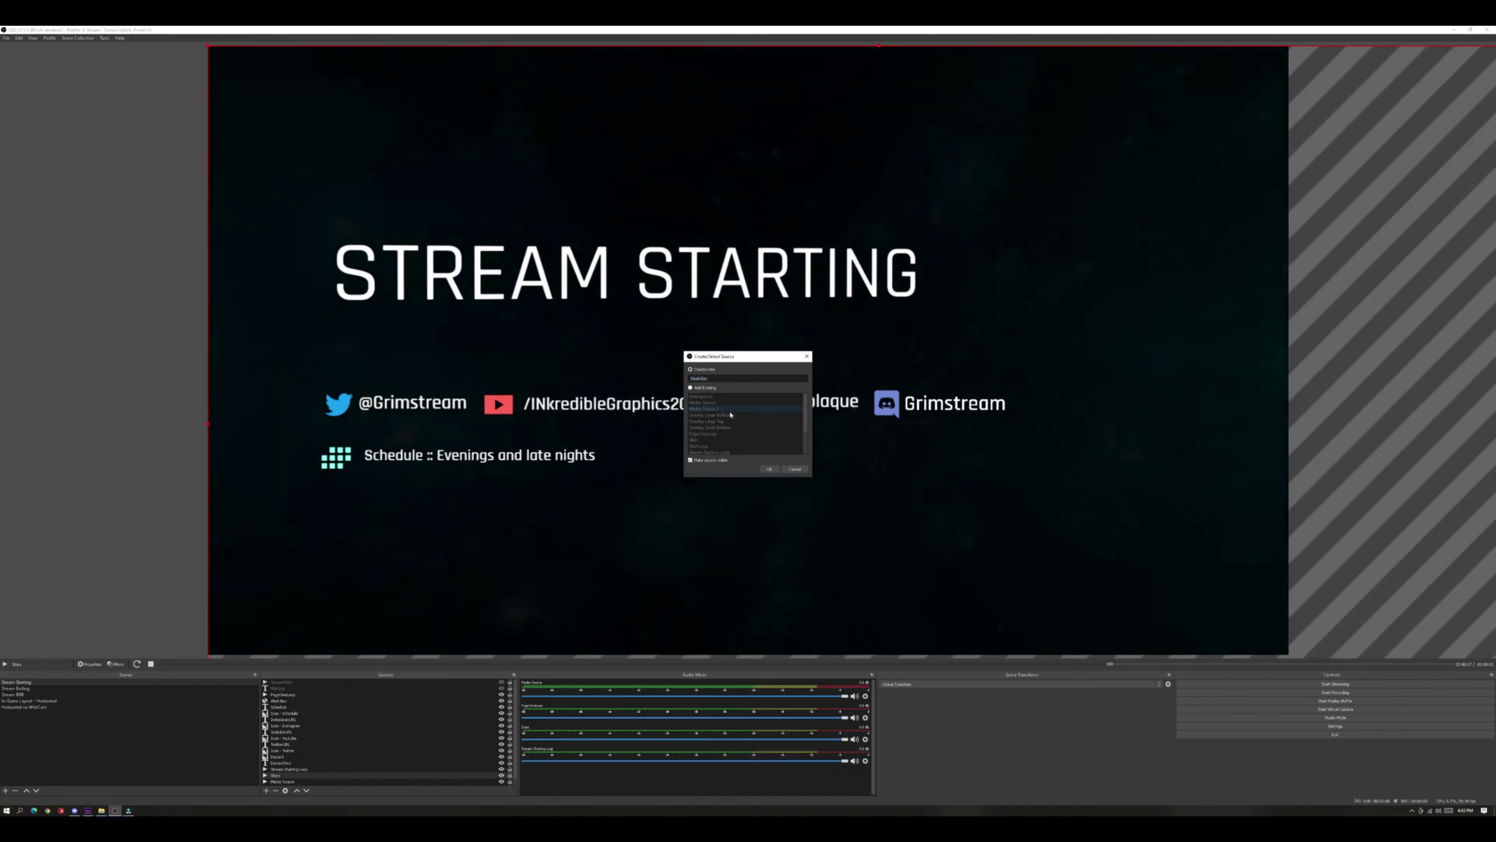
click(771, 470)
Load the NeonSign video into the source with Loop enabled and place the neon title directly above STREAM STARTING.
click(853, 458)
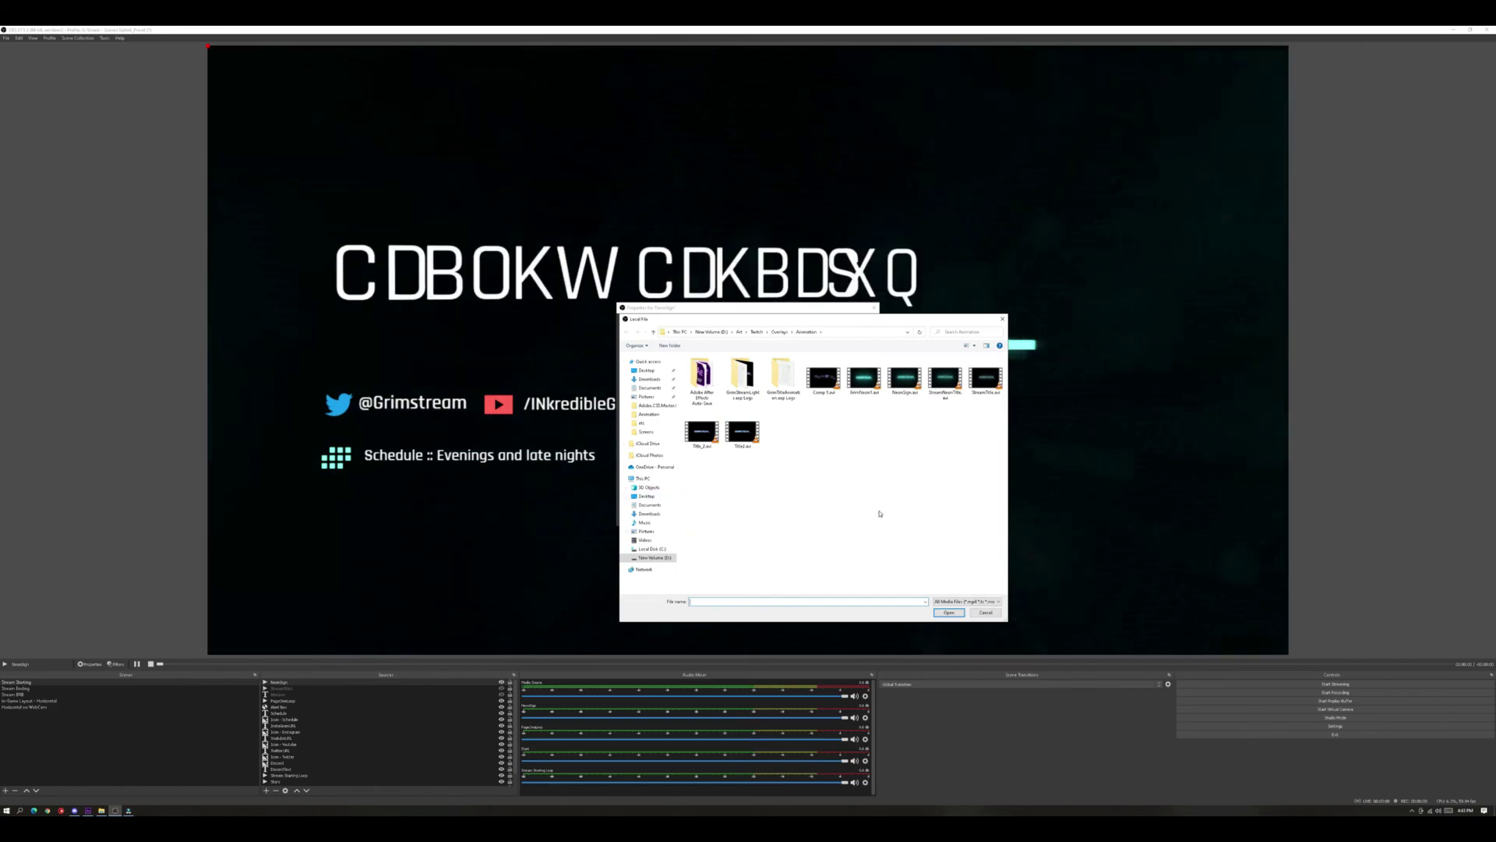
click(900, 382)
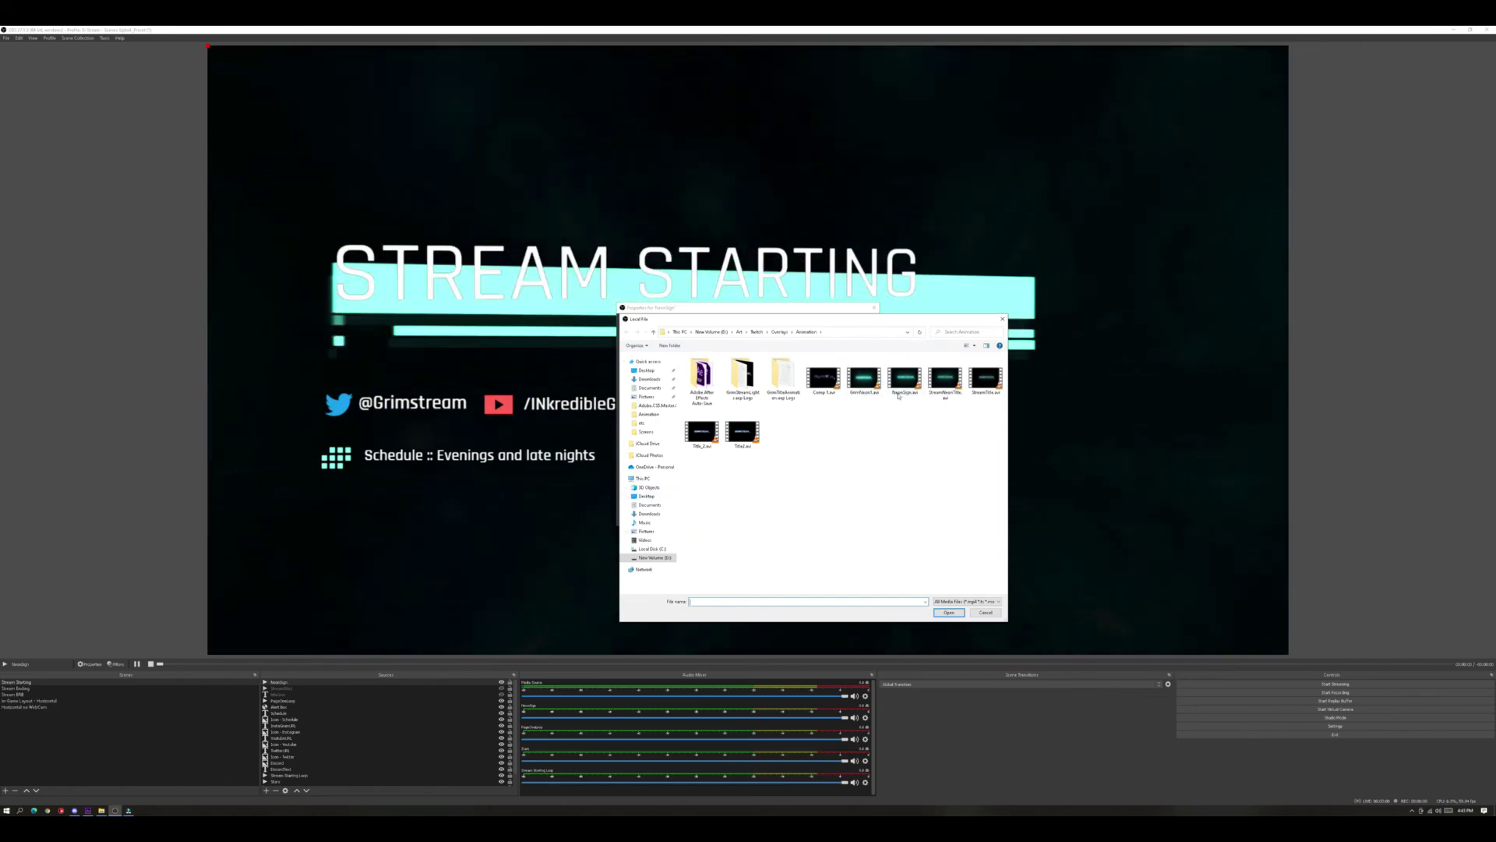
click(949, 612)
click(669, 468)
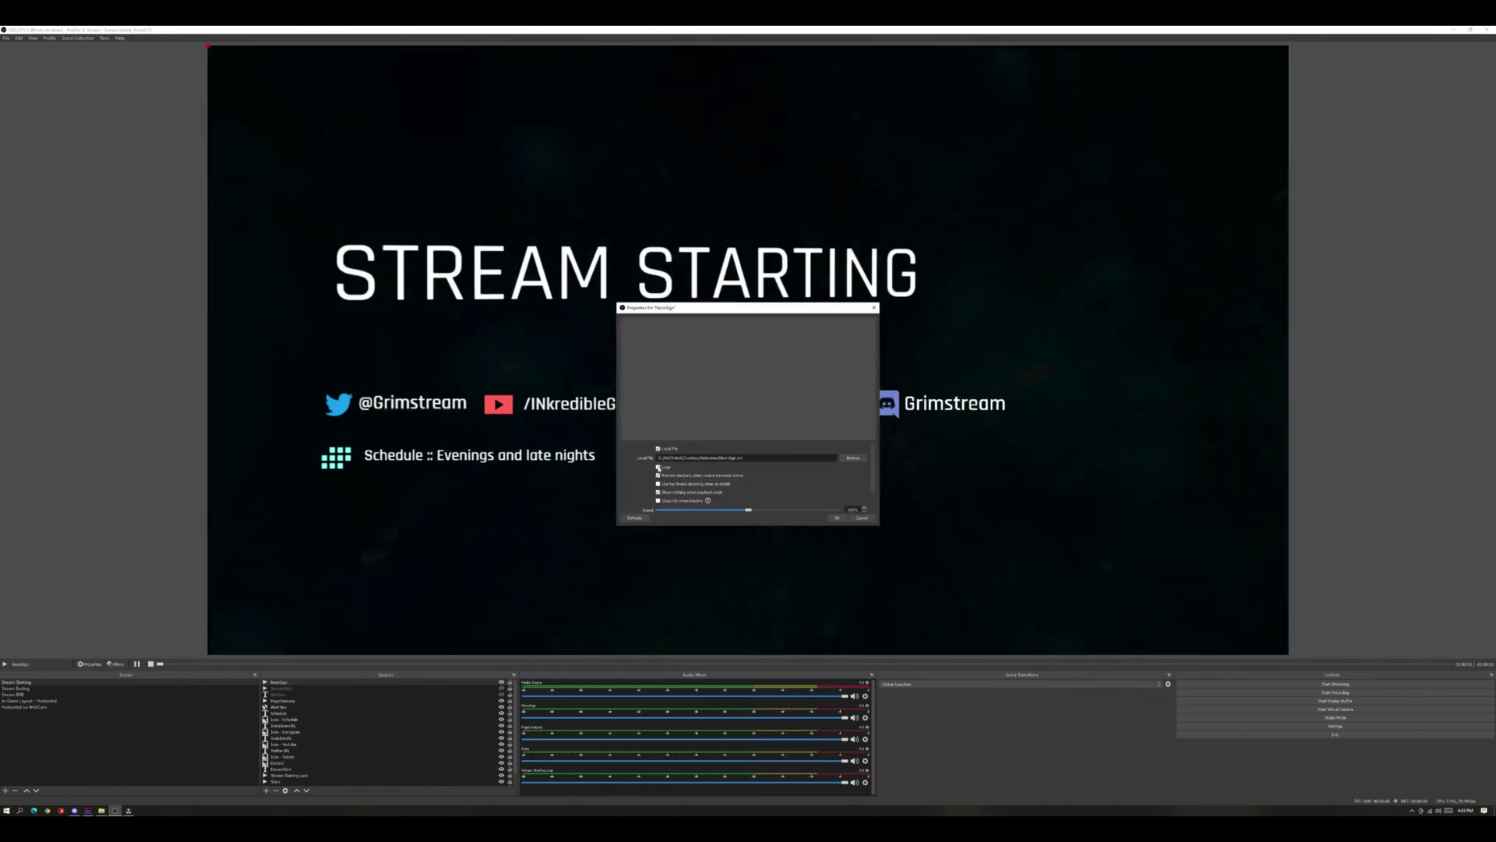
click(836, 518)
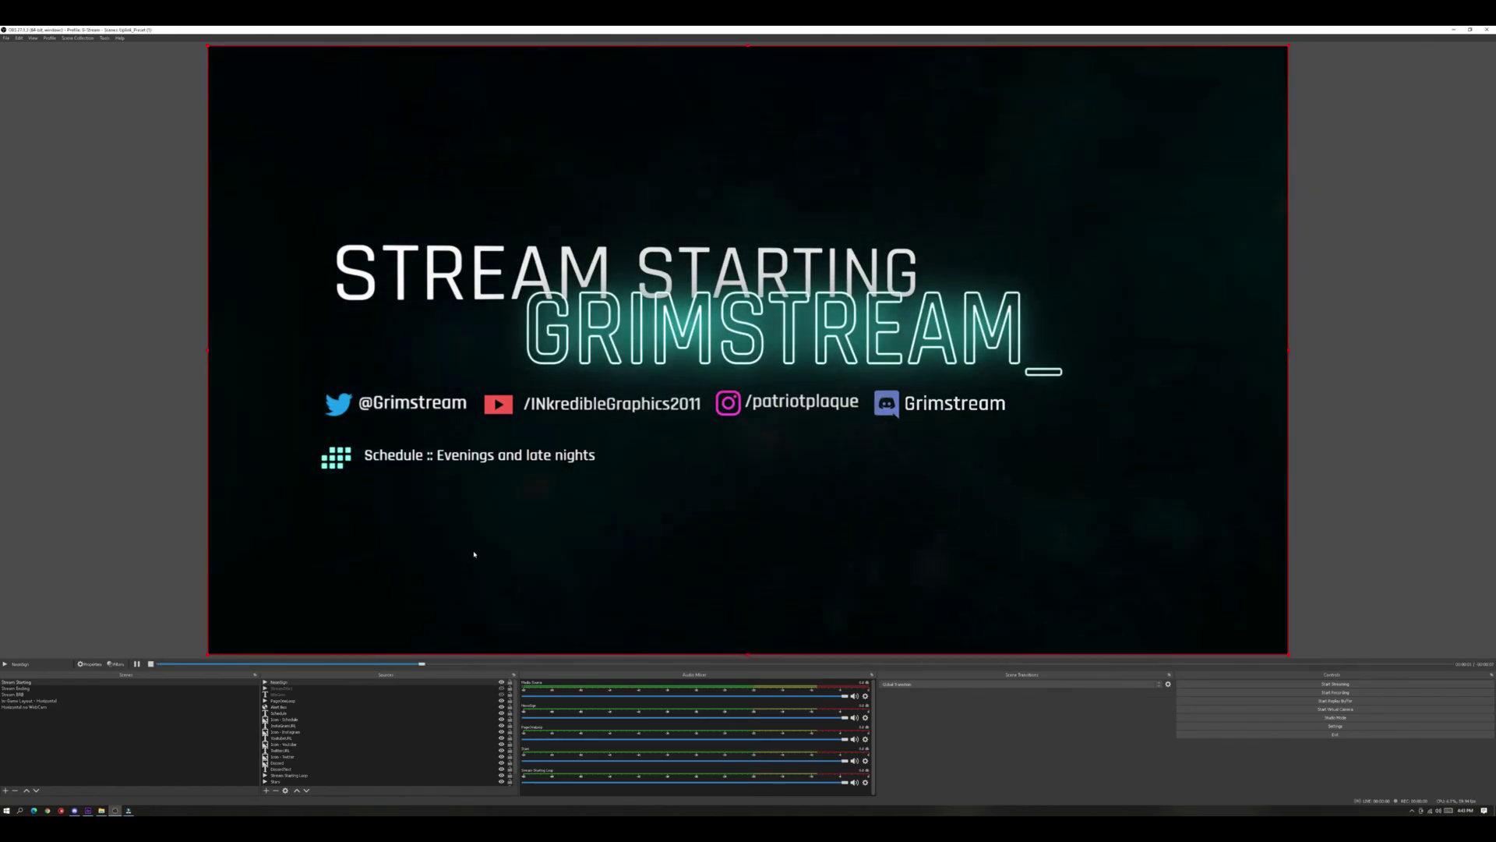
drag(725, 355, 556, 205)
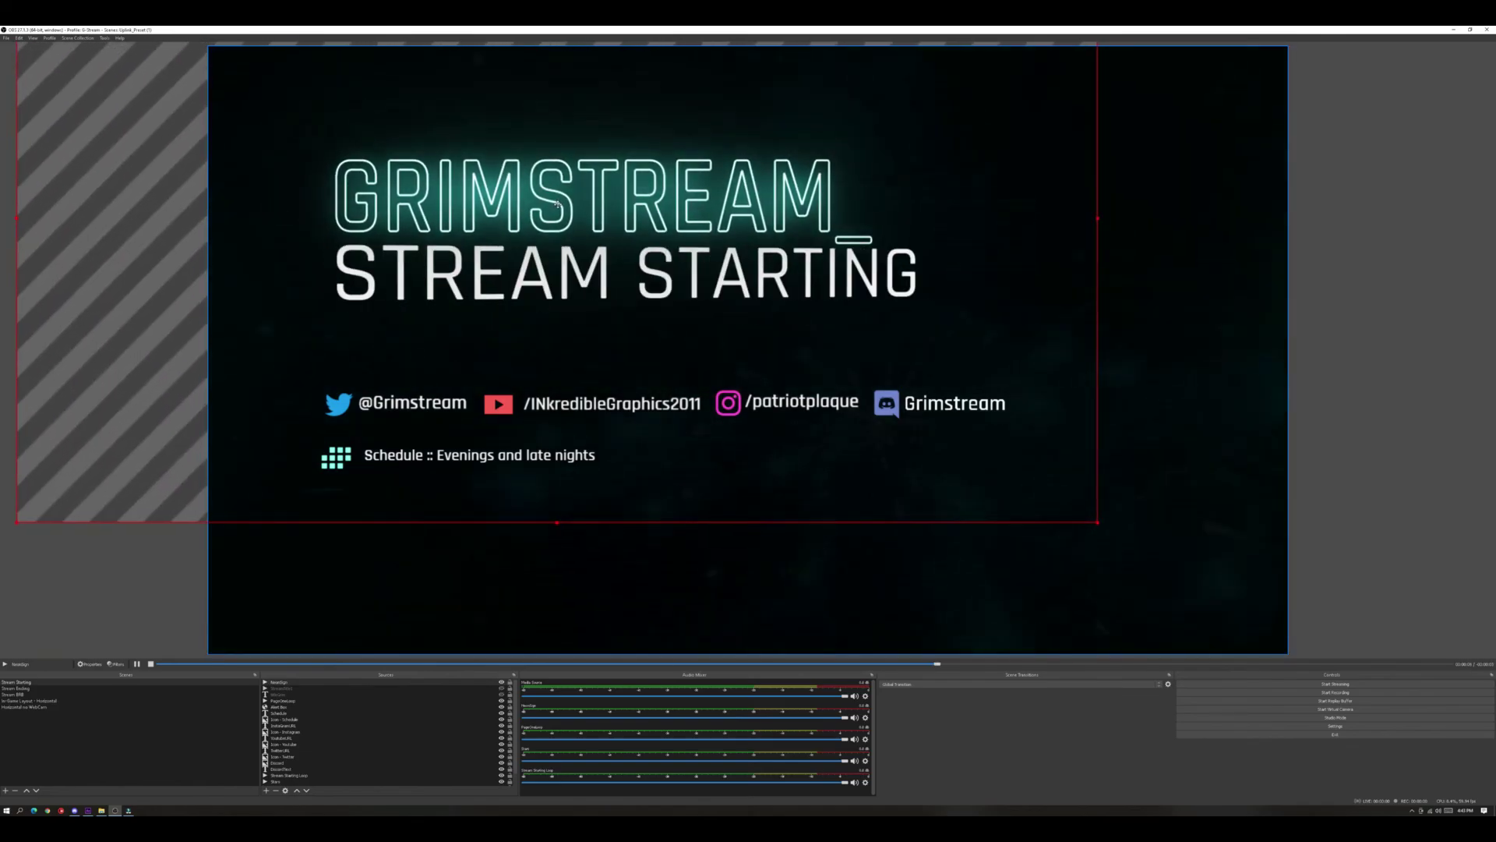